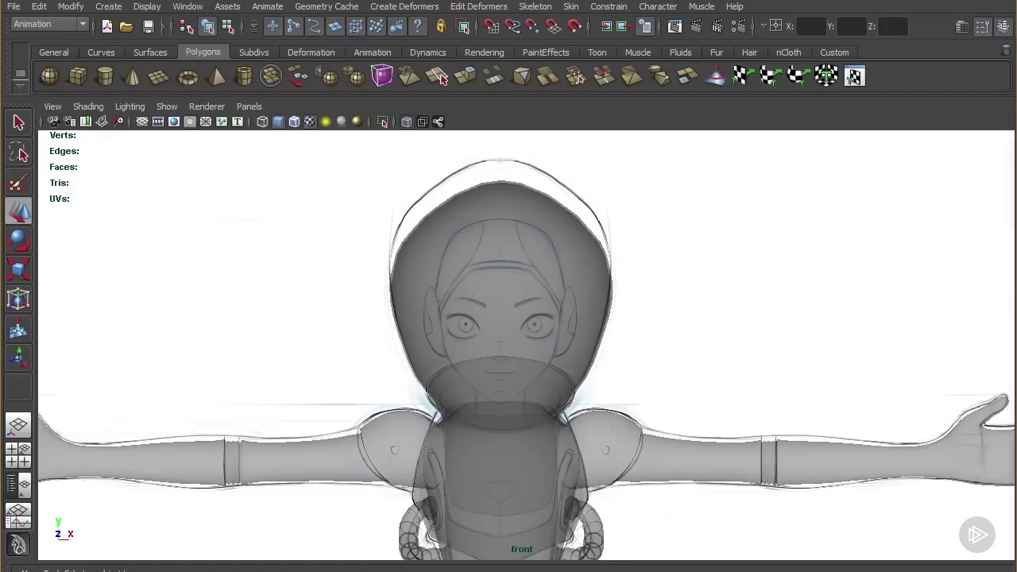
# - Hide the Helmet and Body_Geo_Layer display layers
pyautogui.moveTo(1016, 224); pyautogui.dragTo(685, 175)
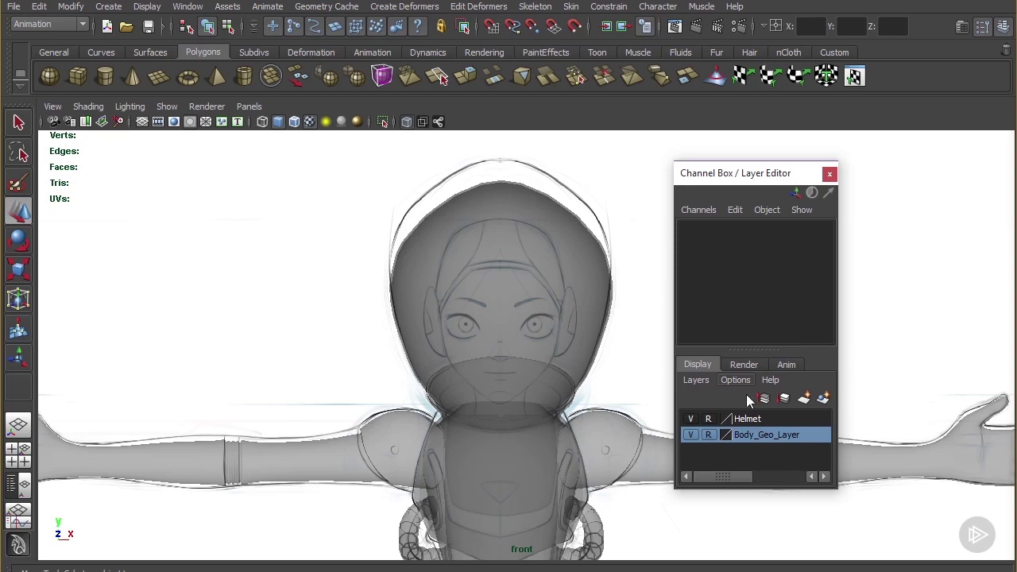
pyautogui.click(691, 419)
pyautogui.click(692, 434)
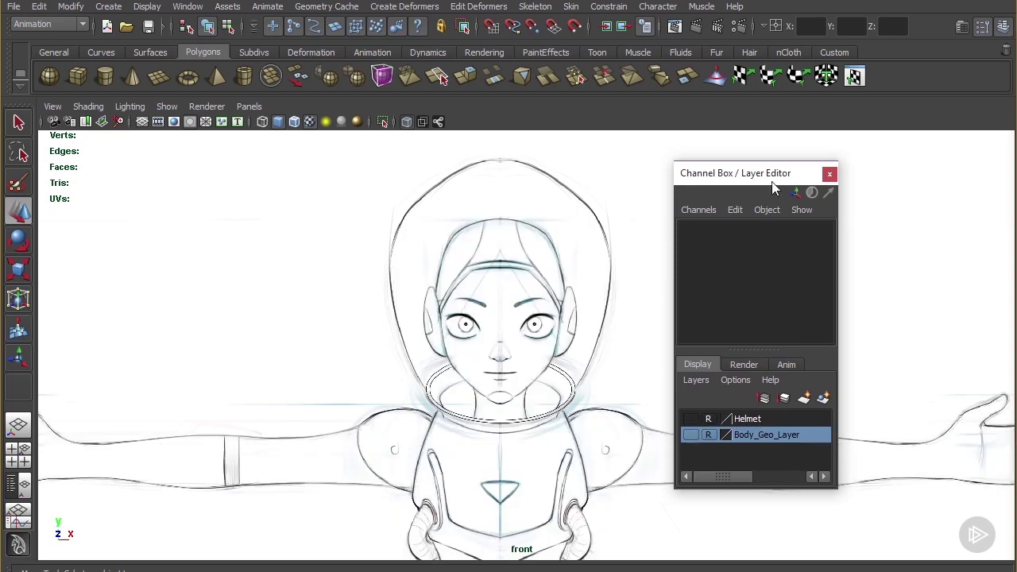
pyautogui.moveTo(771, 181); pyautogui.dragTo(1016, 191)
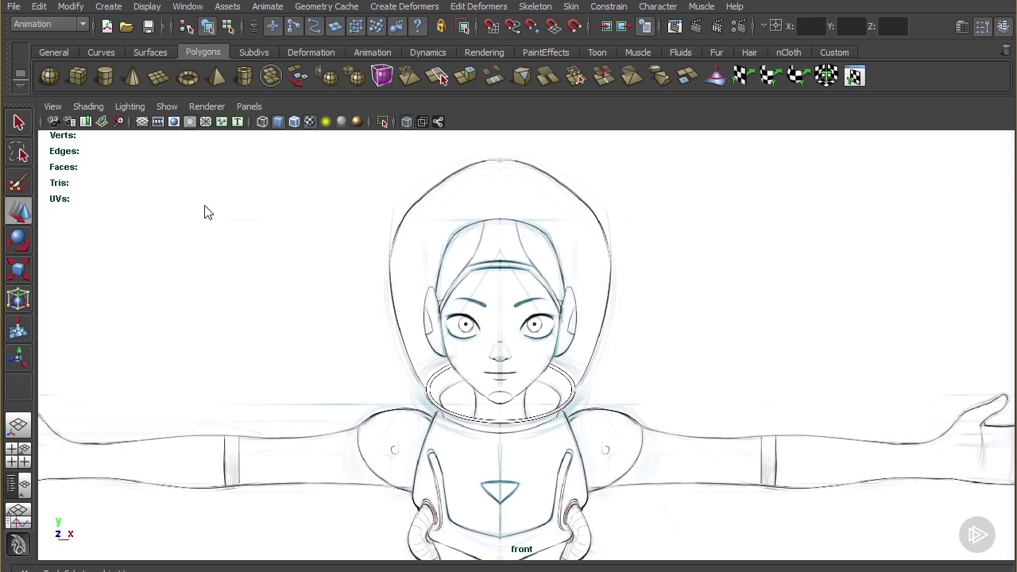
# - Create a polygon plane and raise it from the origin to the character's torso in the front view
pyautogui.scroll(-3, 524, 276)
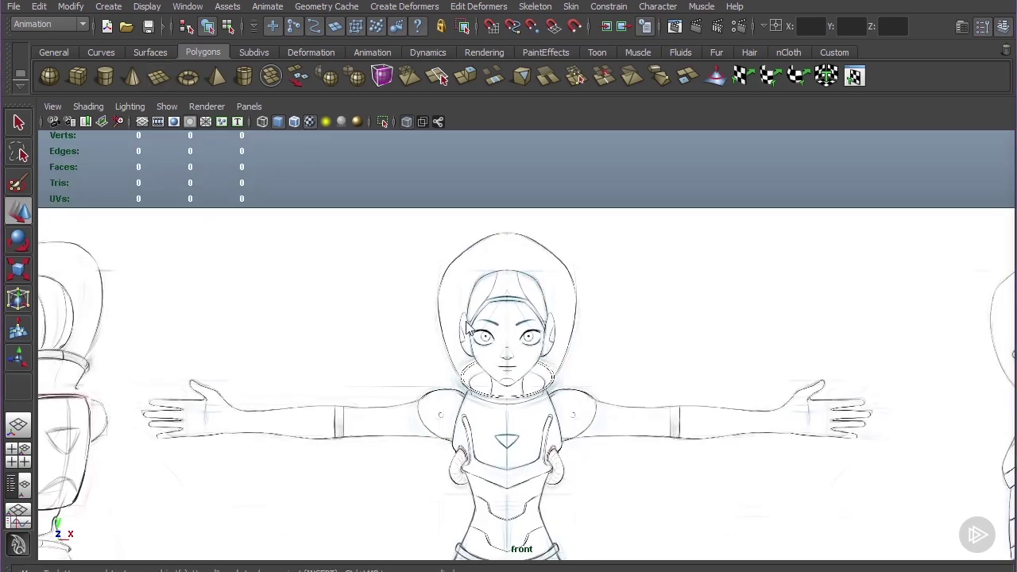
pyautogui.scroll(-3, 558, 463)
pyautogui.scroll(-2, 548, 477)
pyautogui.click(520, 472)
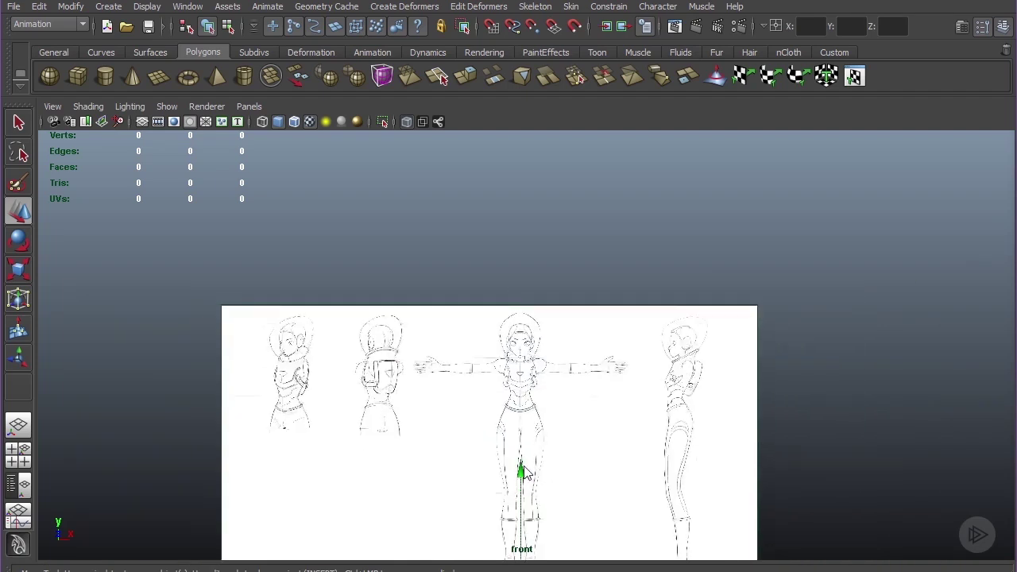
pyautogui.moveTo(520, 472); pyautogui.dragTo(510, 288)
pyautogui.scroll(5, 510, 287)
# - Rotate the plane upright so it faces the front view, and move it up over the character's face
pyautogui.press('e')
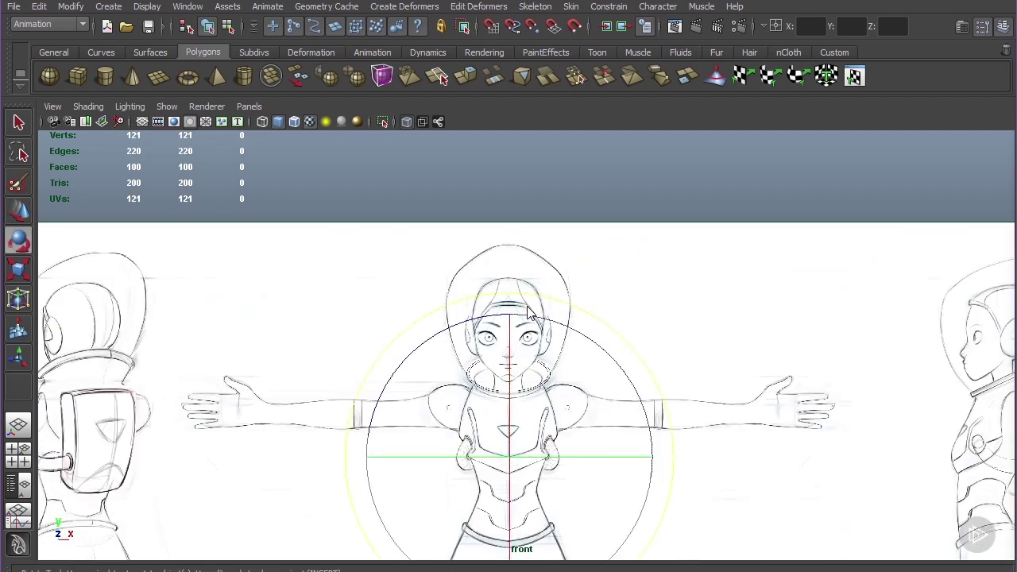
pyautogui.moveTo(508, 454); pyautogui.dragTo(508, 421)
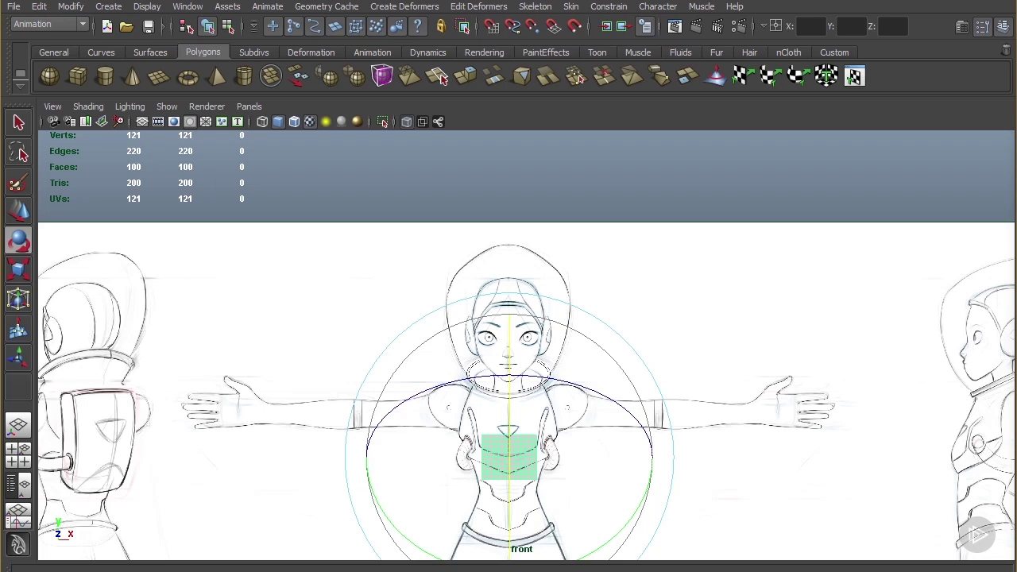
pyautogui.press('Return')
pyautogui.keyDown('alt'); pyautogui.moveTo(602, 298); pyautogui.dragTo(609, 319, button='middle'); pyautogui.keyUp('alt')
pyautogui.press('w')
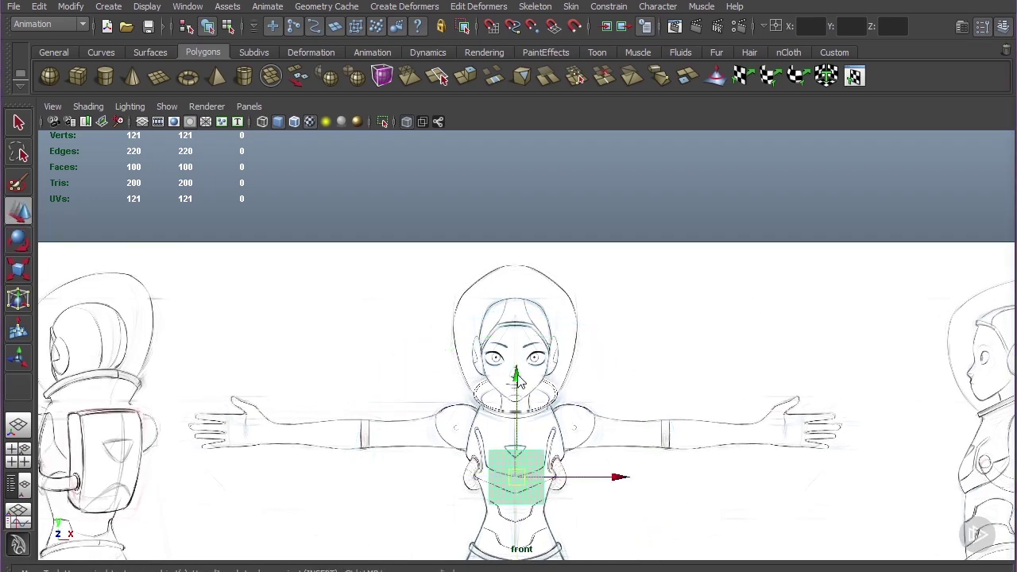
pyautogui.moveTo(516, 373); pyautogui.dragTo(520, 258)
pyautogui.press('f')
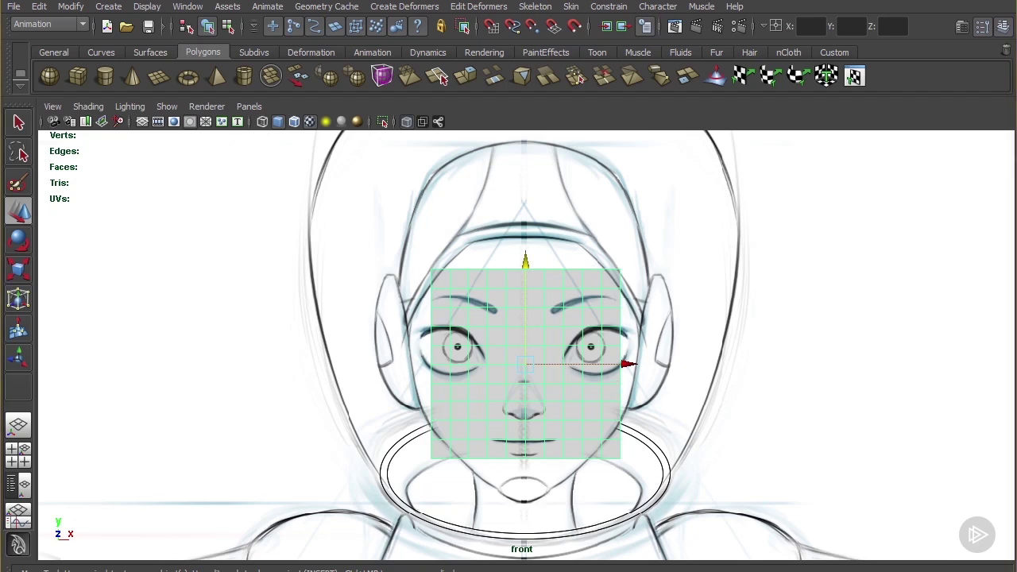
# - Set the plane's Subdivisions Width and Subdivisions Height to 1
pyautogui.moveTo(1015, 159); pyautogui.dragTo(758, 196)
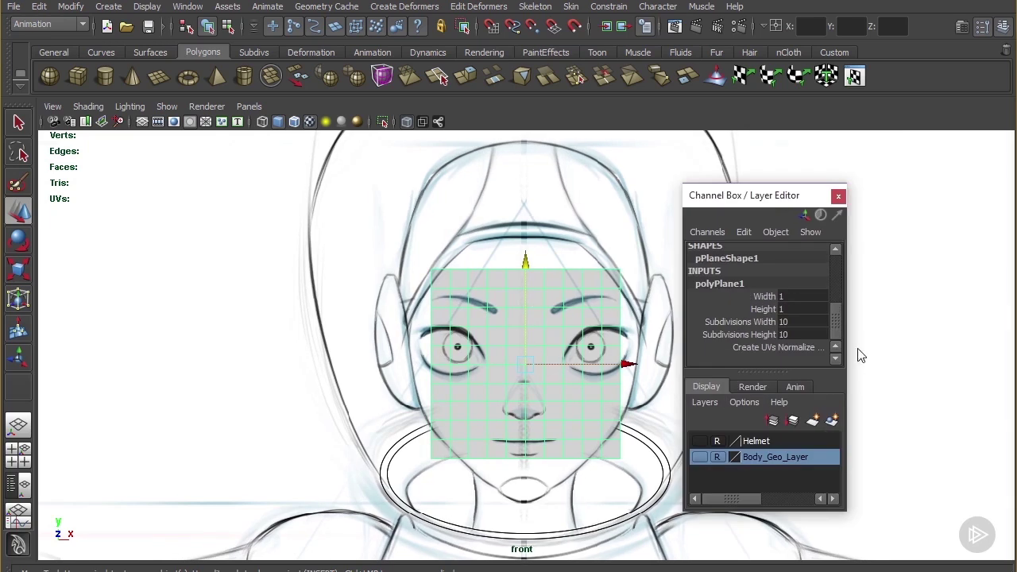
pyautogui.moveTo(784, 323); pyautogui.dragTo(785, 348)
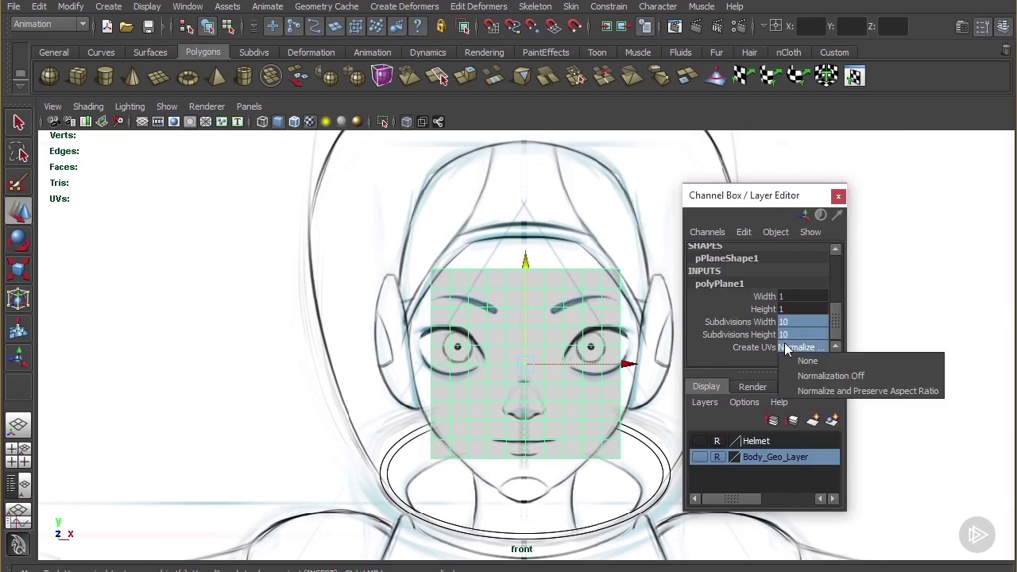
pyautogui.click(806, 325)
pyautogui.click(803, 335)
pyautogui.press('Return')
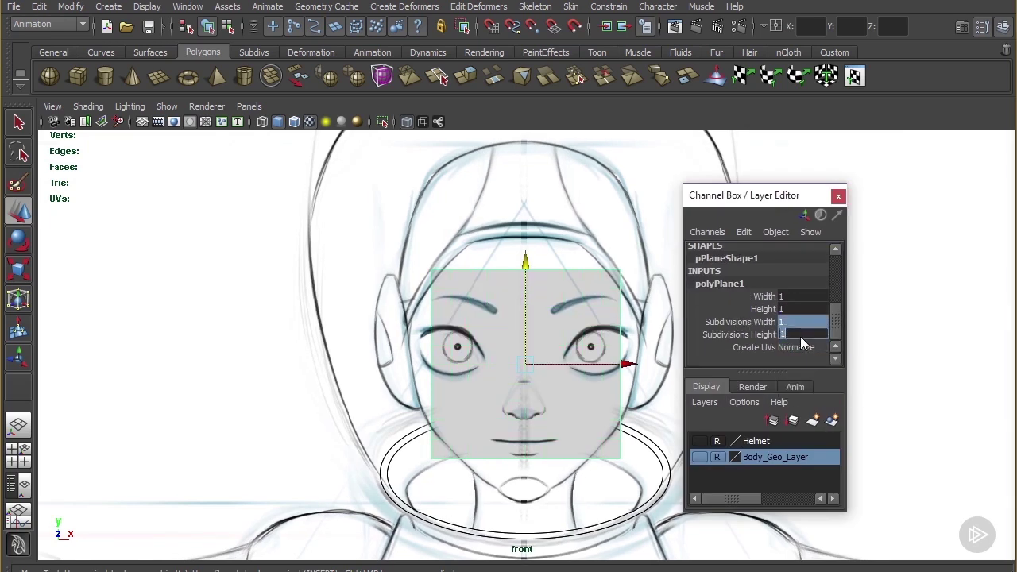
pyautogui.moveTo(769, 196); pyautogui.dragTo(1015, 227)
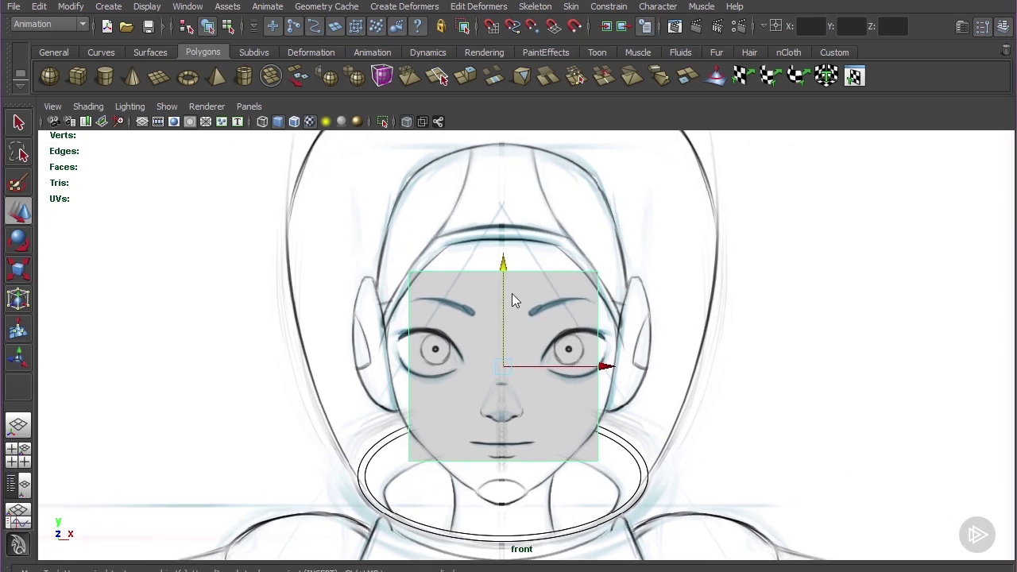
# - Insert a vertical edge loop along the plane's centreline and delete the face covering the left half of the drawing
pyautogui.scroll(3, 511, 293)
pyautogui.keyDown('shift'); pyautogui.moveTo(513, 282); pyautogui.dragTo(524, 266, button='right'); pyautogui.keyUp('shift')
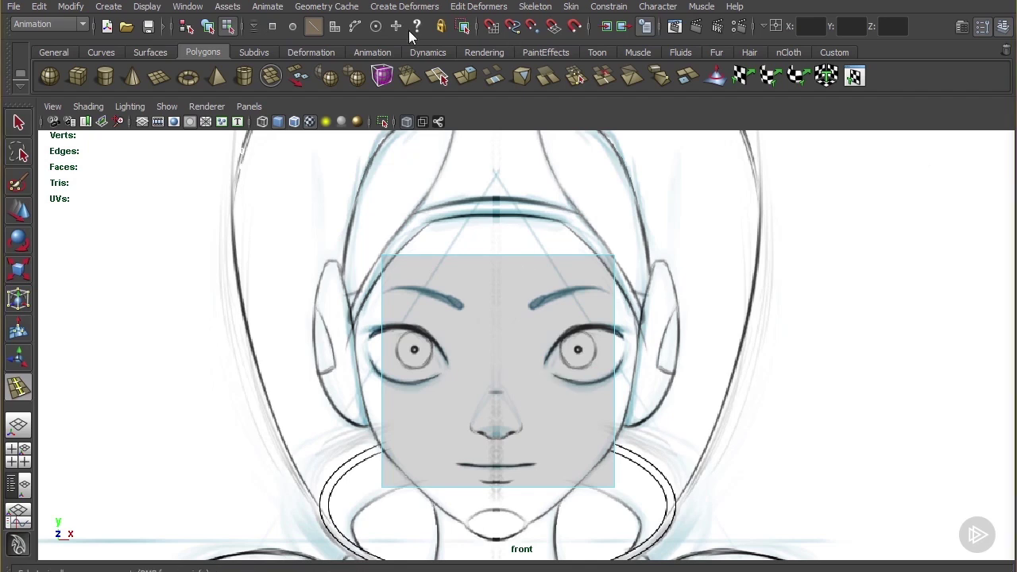
pyautogui.click(498, 255)
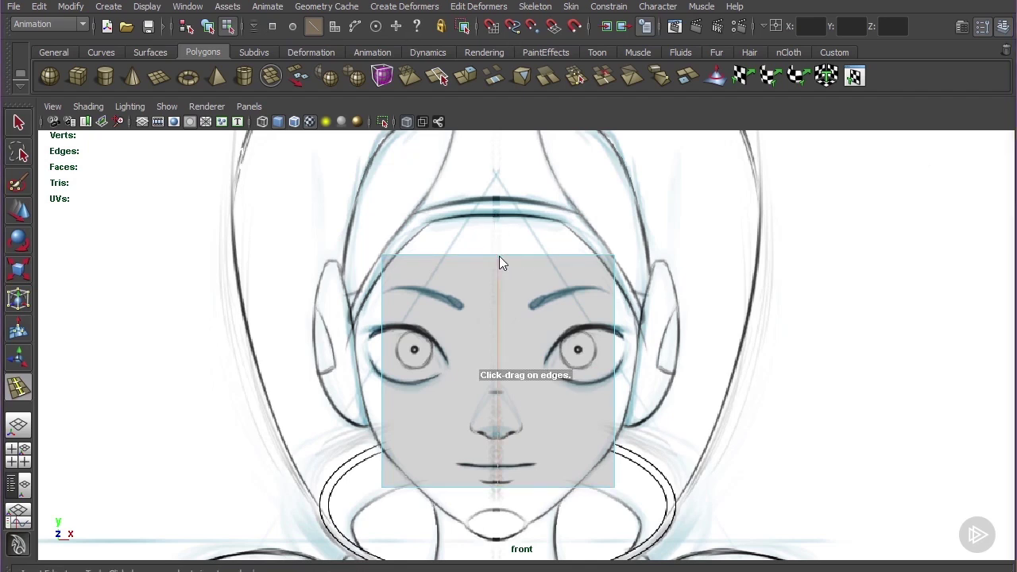
pyautogui.press('w')
pyautogui.click(449, 329)
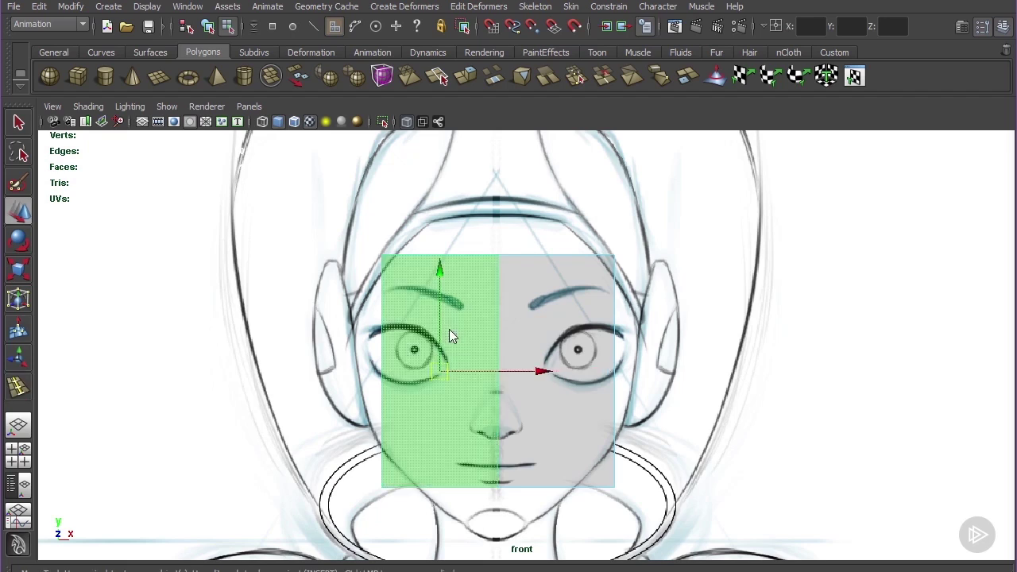
pyautogui.press('Delete')
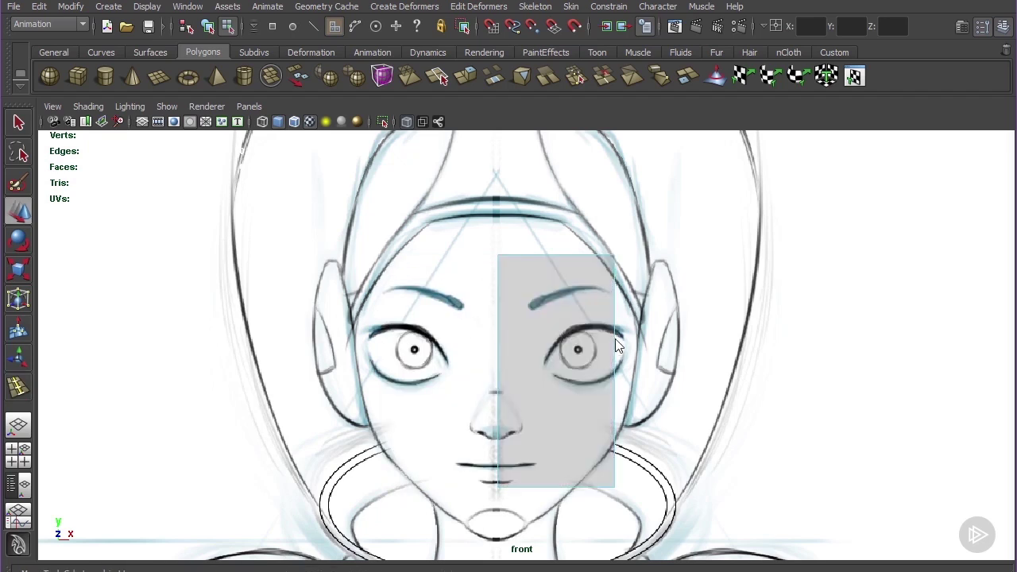
# - Lower the half plane's top centre vertex slightly and move its upper outer vertex to the temple beside the eyebrow
pyautogui.moveTo(556, 298); pyautogui.dragTo(480, 267, button='right')
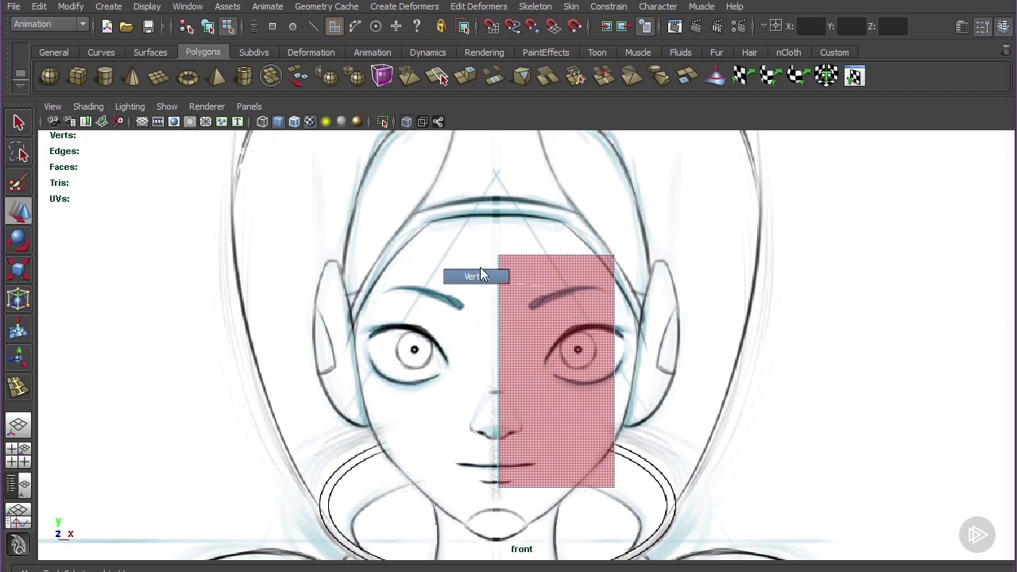
pyautogui.moveTo(481, 242); pyautogui.dragTo(519, 272)
pyautogui.moveTo(498, 151)
pyautogui.mouseDown()
pyautogui.moveTo(499, 168)
pyautogui.moveTo(497, 159)
pyautogui.mouseUp()
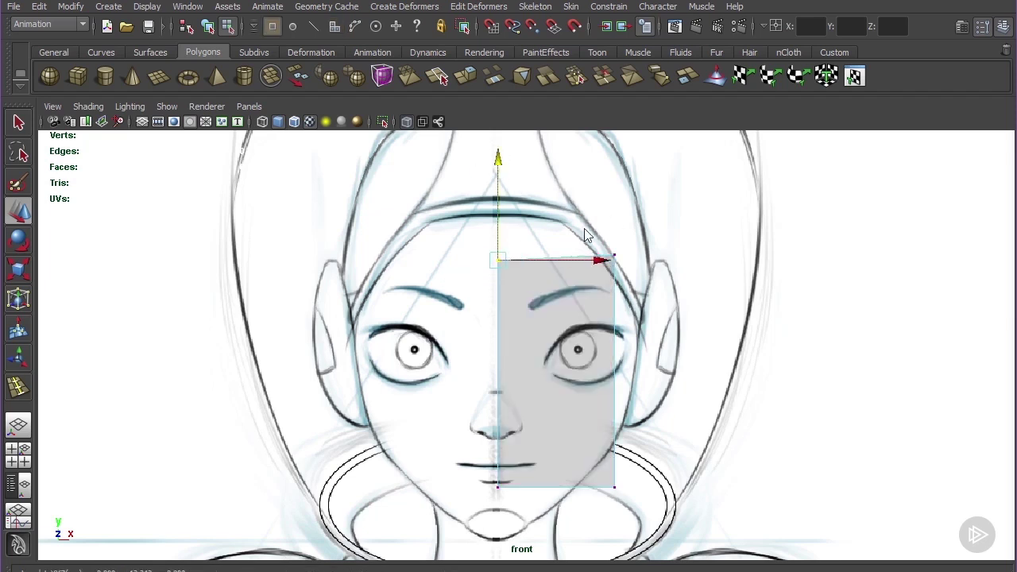
pyautogui.moveTo(584, 228); pyautogui.dragTo(631, 291)
pyautogui.keyDown('alt'); pyautogui.moveTo(665, 322); pyautogui.dragTo(626, 281, button='middle'); pyautogui.keyUp('alt')
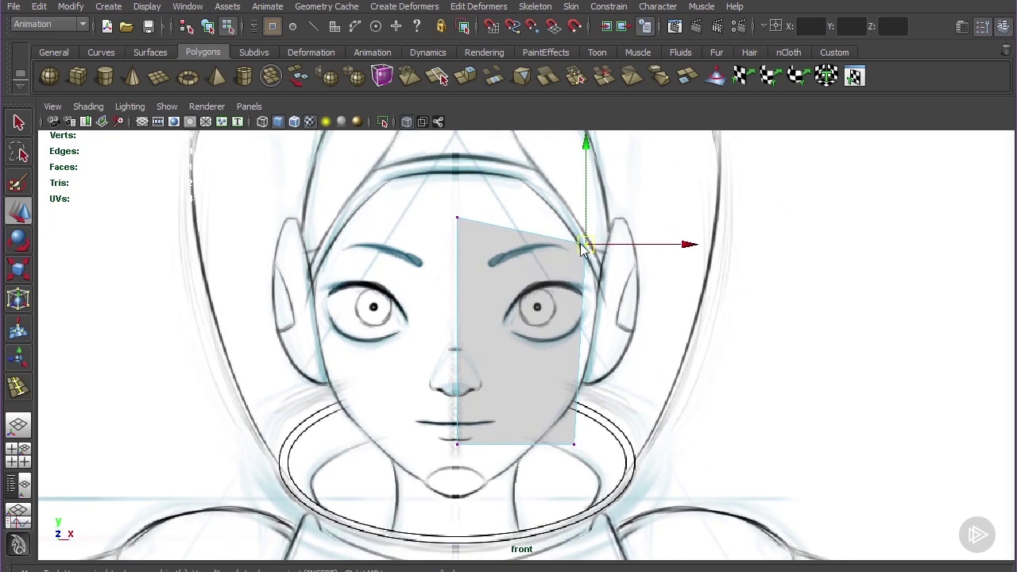
# - Move the lower outer vertex onto the jawline and the bottom centre vertex down to the chin in the front view
pyautogui.click(574, 443)
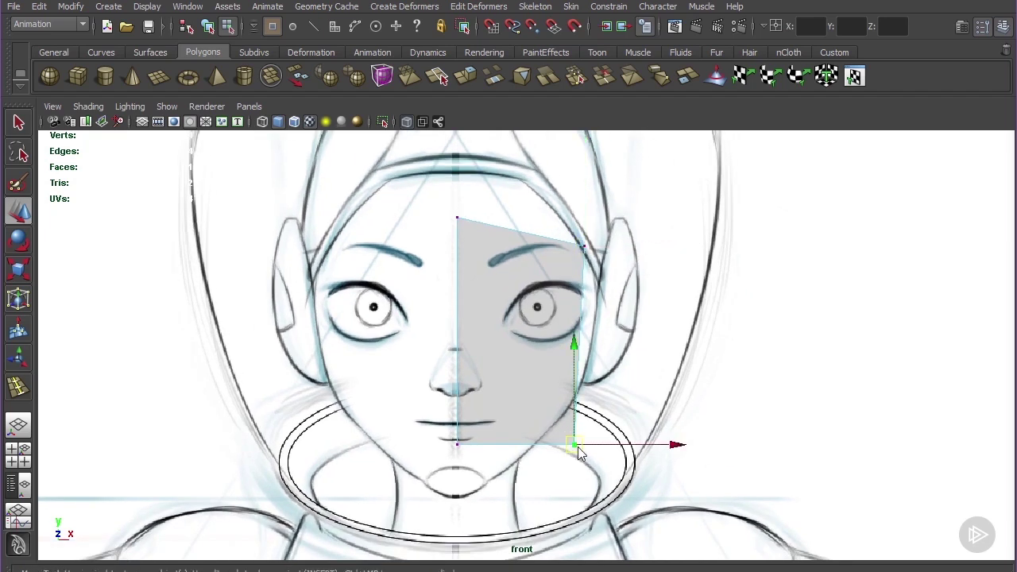
pyautogui.moveTo(573, 444); pyautogui.dragTo(552, 436)
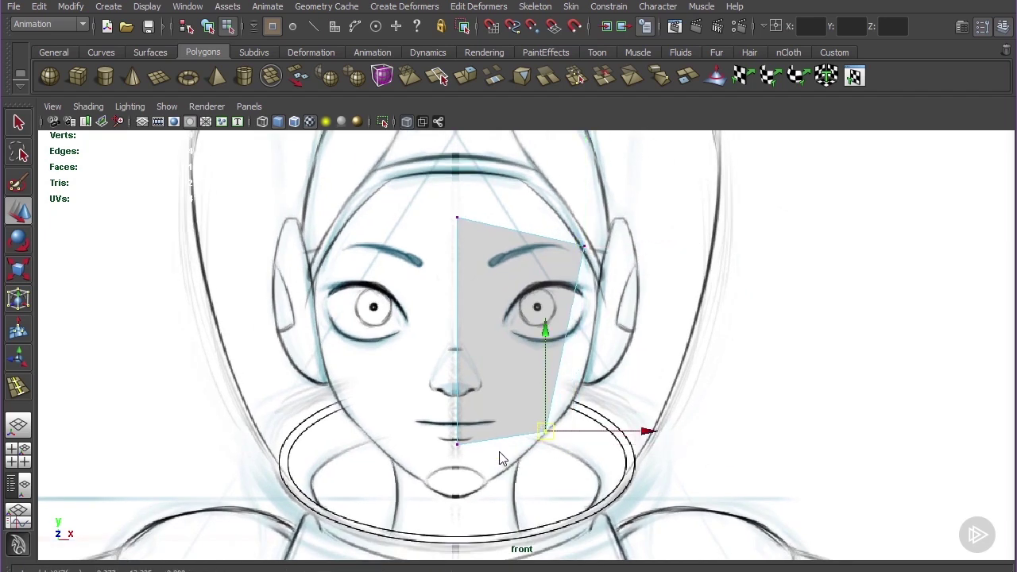
pyautogui.click(456, 443)
pyautogui.moveTo(462, 449); pyautogui.dragTo(462, 497)
# - Select the two centreline vertices and move them forward to the face profile in the side view
pyautogui.press('space')
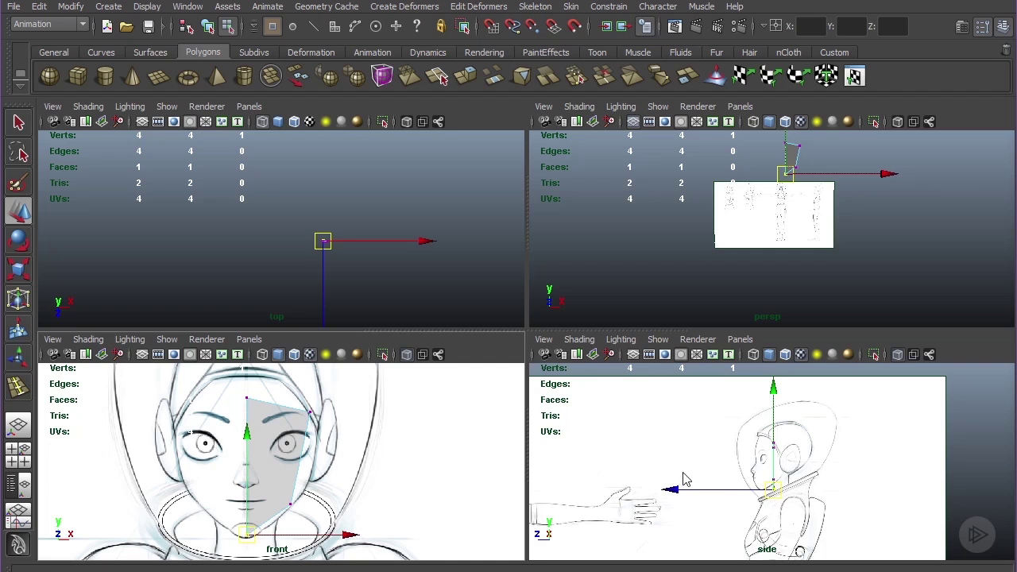
pyautogui.scroll(8, 676, 479)
pyautogui.press('space')
pyautogui.press('space')
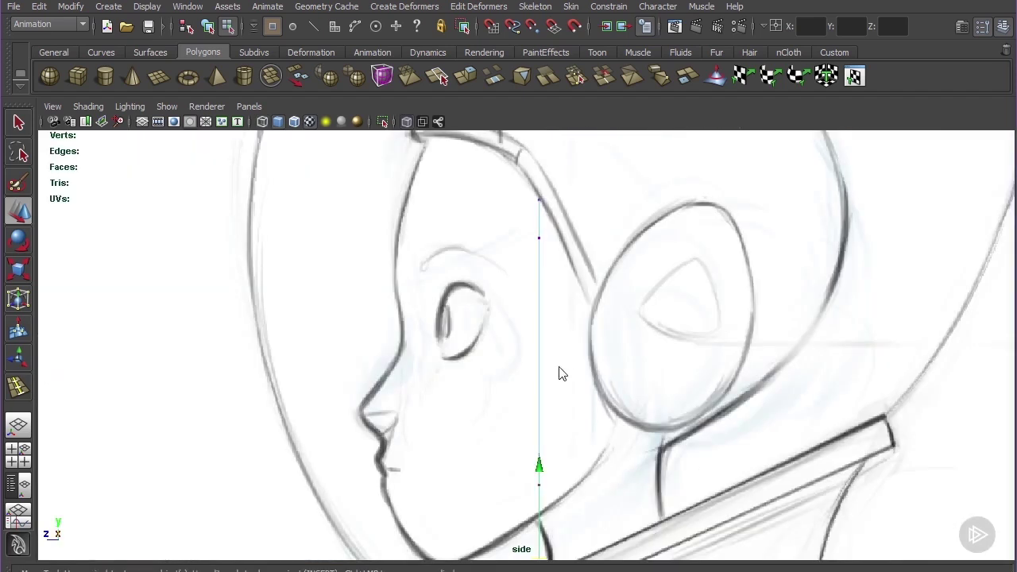
pyautogui.scroll(-5, 556, 366)
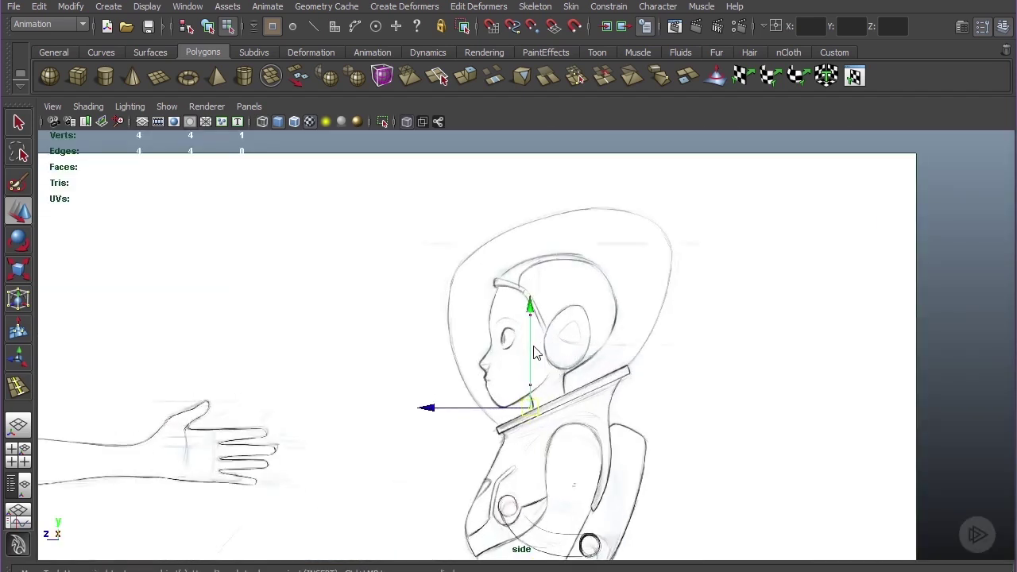
pyautogui.press('space')
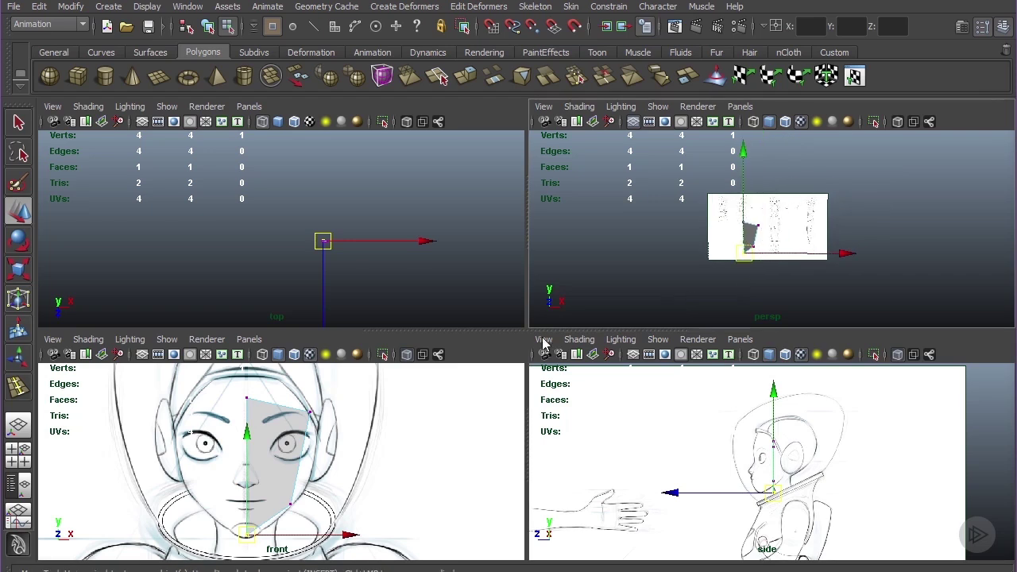
pyautogui.moveTo(222, 388); pyautogui.dragTo(262, 560)
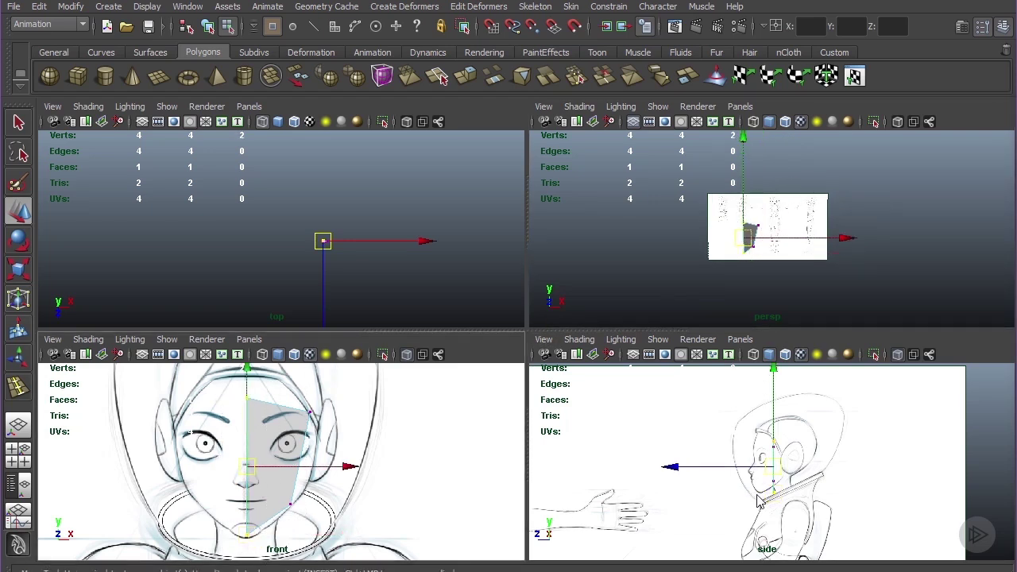
pyautogui.scroll(4, 658, 486)
pyautogui.moveTo(675, 486); pyautogui.dragTo(603, 481)
pyautogui.keyDown('alt'); pyautogui.moveTo(789, 455); pyautogui.dragTo(798, 393, button='middle'); pyautogui.keyUp('alt')
# - Shift the chin vertex back onto the drawn chin, and move the lower outer vertex back and outward to the jaw corner
pyautogui.moveTo(697, 505); pyautogui.dragTo(723, 535)
pyautogui.moveTo(659, 521); pyautogui.dragTo(678, 520)
pyautogui.moveTo(781, 459); pyautogui.dragTo(823, 469)
pyautogui.scroll(3, 423, 517)
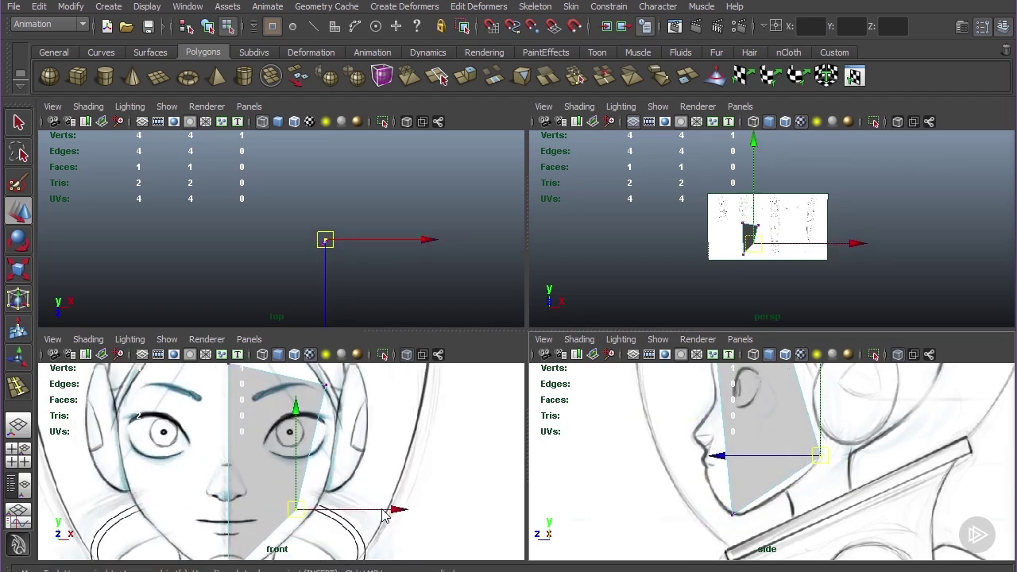
pyautogui.moveTo(393, 513); pyautogui.dragTo(413, 518)
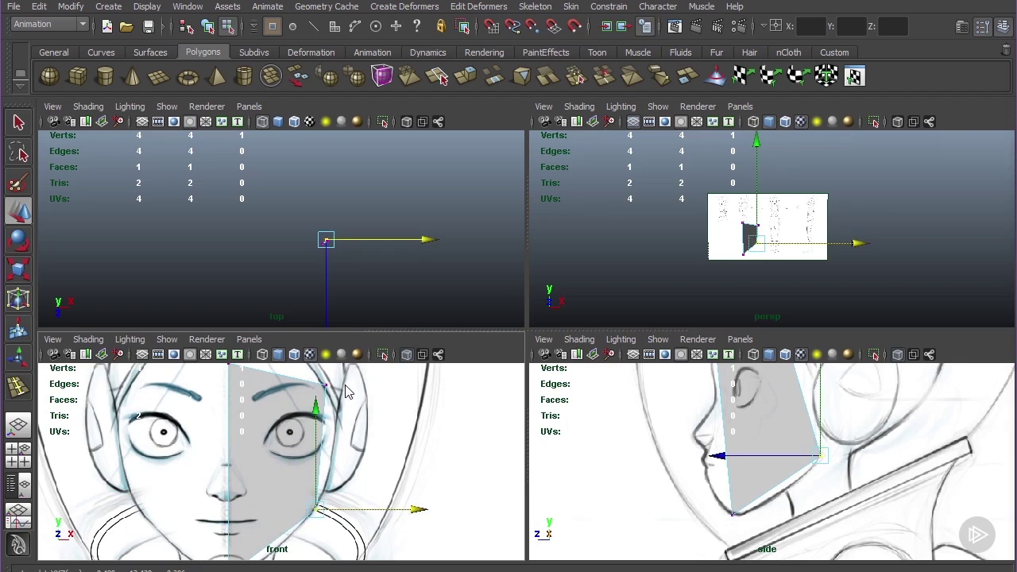
# - Move the upper outer vertex back to the hairline in the side view and adjust it sideways at the temple in the front view
pyautogui.moveTo(316, 375); pyautogui.dragTo(350, 402)
pyautogui.keyDown('alt'); pyautogui.moveTo(844, 398); pyautogui.dragTo(857, 479, button='middle'); pyautogui.keyUp('alt')
pyautogui.moveTo(797, 424); pyautogui.dragTo(812, 431)
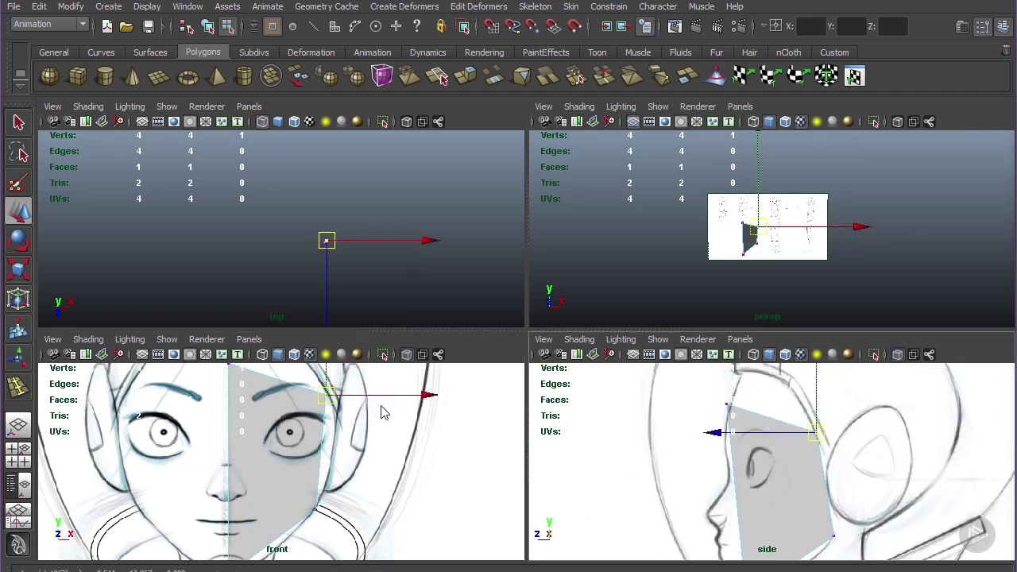
pyautogui.keyDown('alt'); pyautogui.moveTo(363, 415); pyautogui.dragTo(390, 408, button='middle'); pyautogui.keyUp('alt')
pyautogui.moveTo(417, 390); pyautogui.dragTo(420, 392)
# - Insert a horizontal edge loop across the half face at about lower eyelid level
pyautogui.keyDown('alt'); pyautogui.moveTo(481, 421); pyautogui.dragTo(516, 404, button='middle'); pyautogui.keyUp('alt')
pyautogui.press('g')
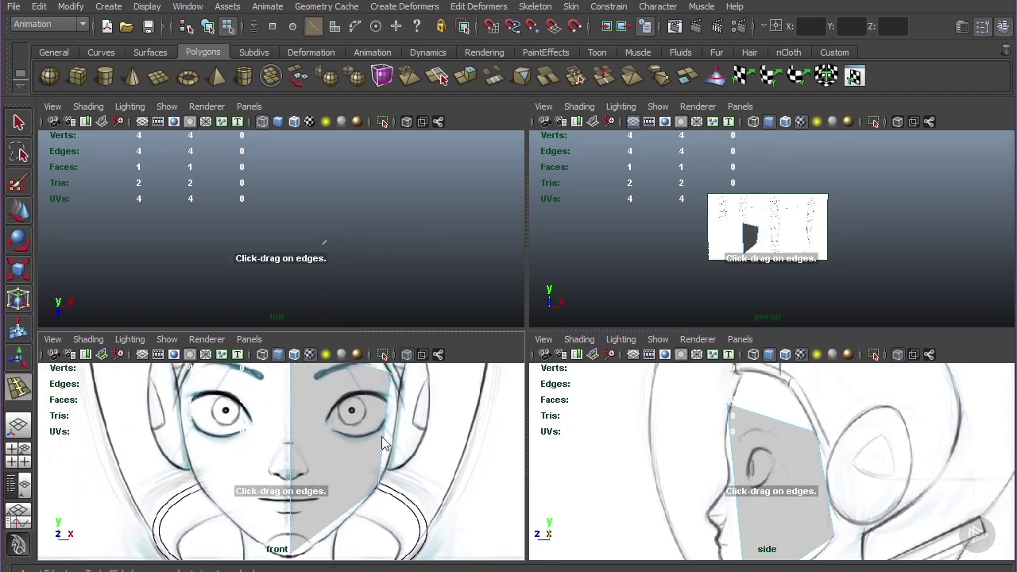
pyautogui.click(383, 437)
pyautogui.press('w')
# - Raise the new edge loop's centreline vertex slightly on the bridge of the nose
pyautogui.press('F9')
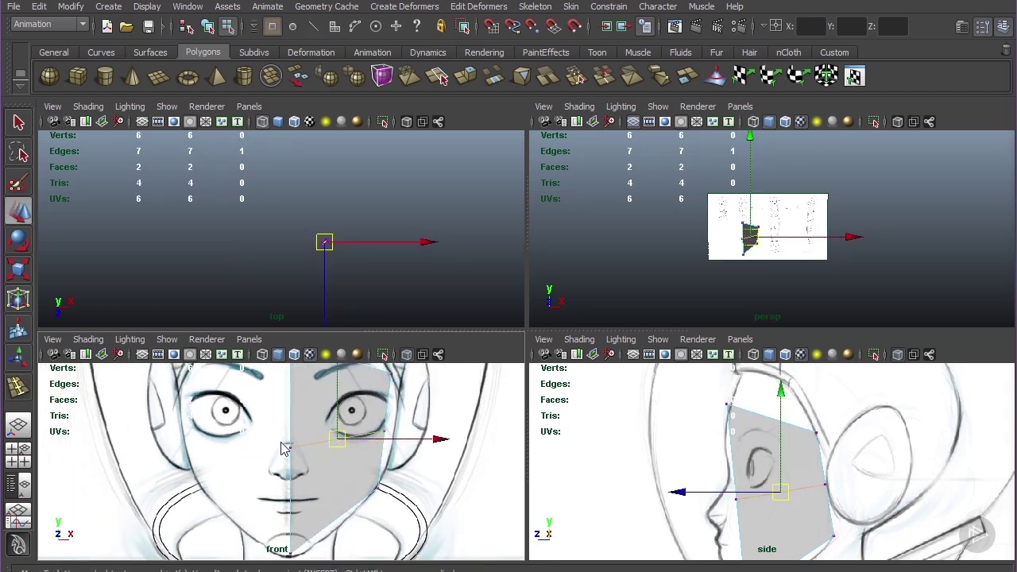
pyautogui.moveTo(280, 439); pyautogui.dragTo(293, 448)
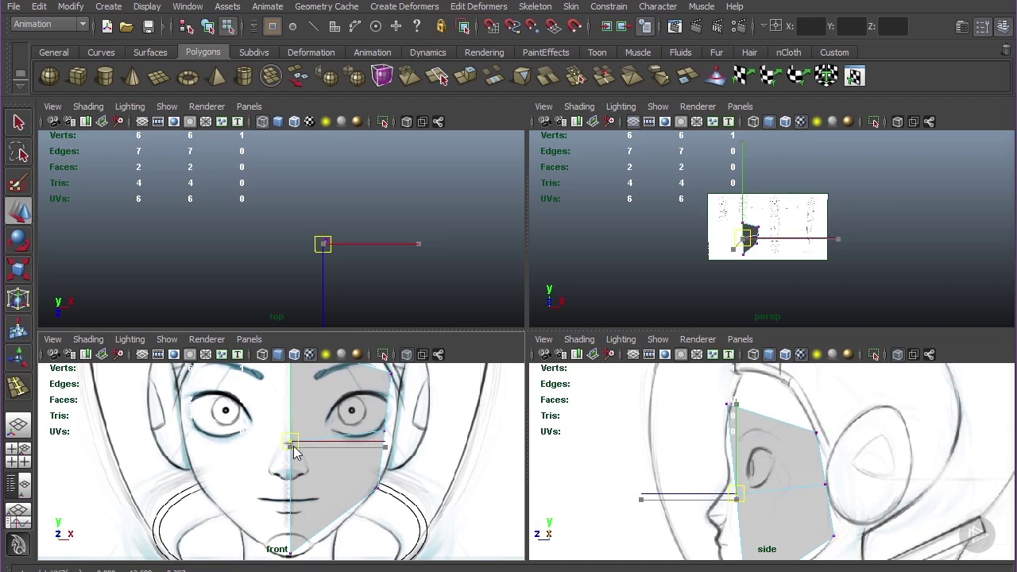
pyautogui.press('w')
pyautogui.click(292, 412)
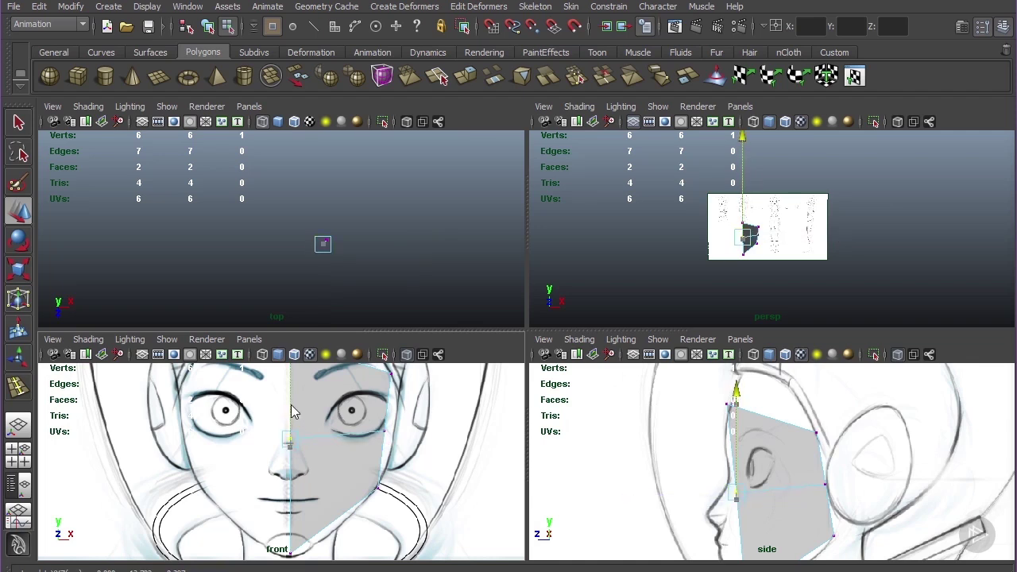
# - Move the new edge loop's outer vertex outward to the edge of the face and forward in the side view
pyautogui.click(387, 433)
pyautogui.moveTo(407, 433); pyautogui.dragTo(419, 434)
pyautogui.moveTo(775, 485); pyautogui.dragTo(745, 487)
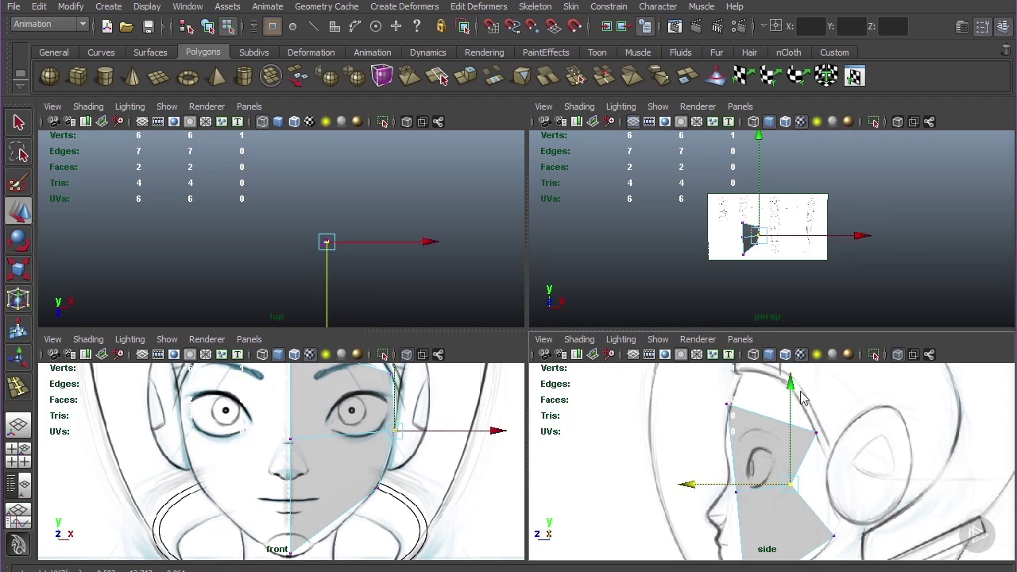
# - Lower the edge loop's outer vertex slightly in the side view and nudge the upper outer vertex outward at the temple in the front view
pyautogui.moveTo(795, 388); pyautogui.dragTo(795, 395)
pyautogui.keyDown('alt'); pyautogui.moveTo(753, 499); pyautogui.dragTo(753, 411, button='middle'); pyautogui.keyUp('alt')
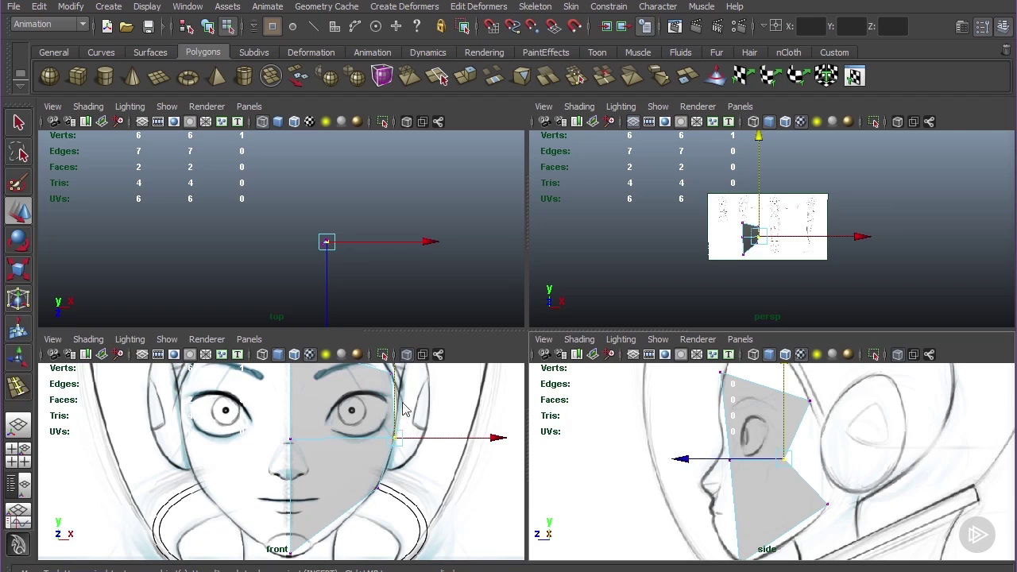
pyautogui.keyDown('alt'); pyautogui.moveTo(414, 398); pyautogui.dragTo(418, 421, button='middle'); pyautogui.keyUp('alt')
pyautogui.moveTo(420, 392); pyautogui.dragTo(383, 413)
pyautogui.click(426, 396)
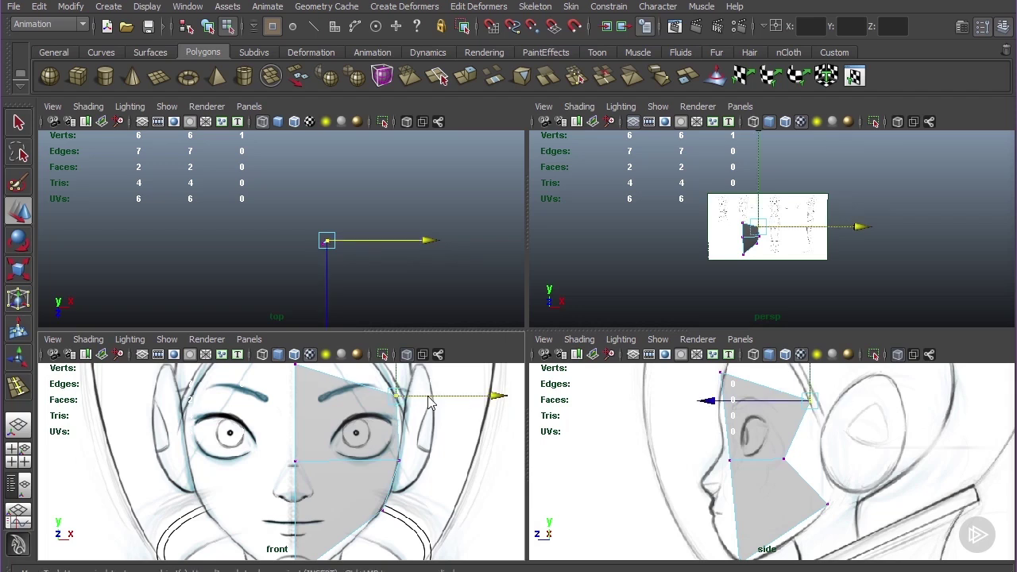
pyautogui.moveTo(428, 396); pyautogui.dragTo(436, 402)
# - Move the edge loop's outer vertex a little farther down and back on the cheek in the side view
pyautogui.keyDown('alt'); pyautogui.moveTo(402, 459); pyautogui.dragTo(415, 423, button='middle'); pyautogui.keyUp('alt')
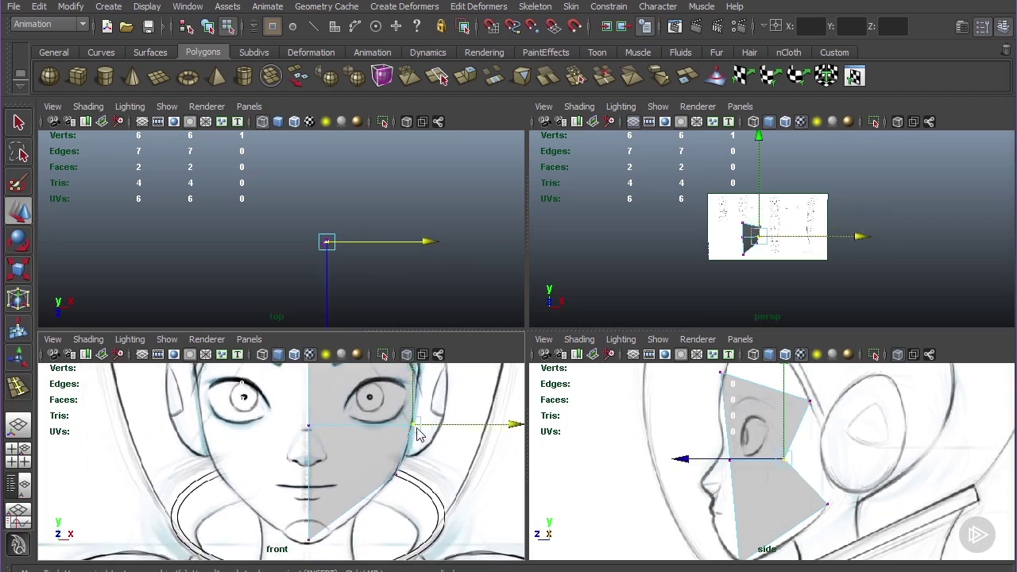
pyautogui.click(413, 427)
pyautogui.moveTo(784, 399); pyautogui.dragTo(787, 410)
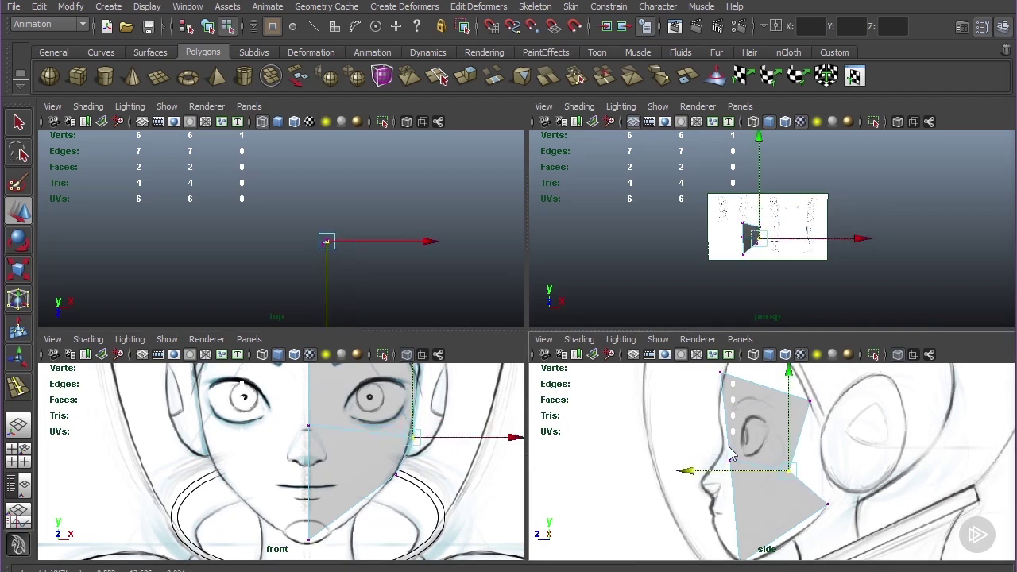
# - Move the edge loop's centreline vertex forward and slightly down onto the nose bridge profile in the side view
pyautogui.click(725, 472)
pyautogui.moveTo(725, 469); pyautogui.dragTo(683, 466)
pyautogui.click(789, 471)
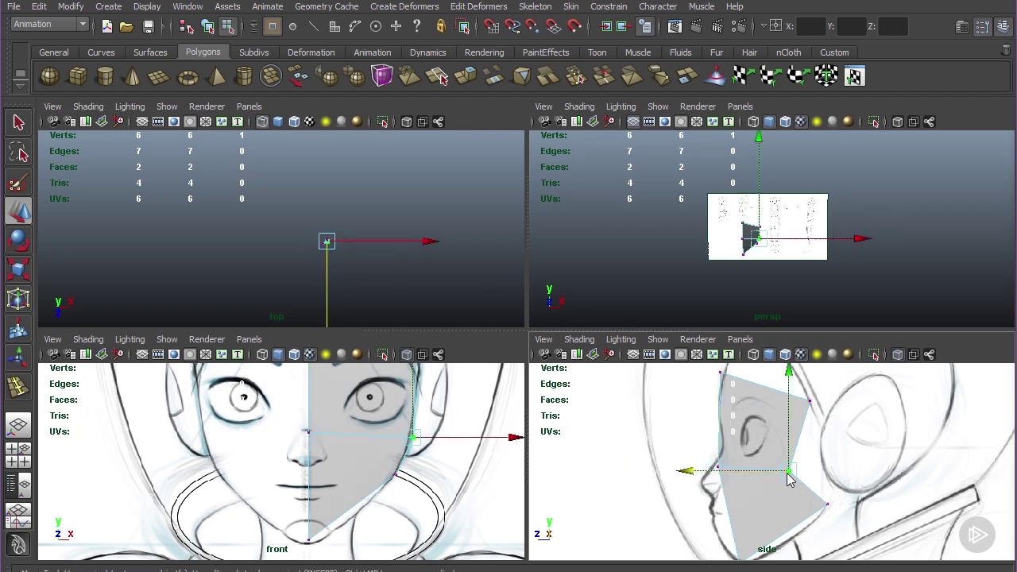
# - Extrude the upper face, scale the extruded face inward and delete it to open a hole for the eye
pyautogui.press('F11')
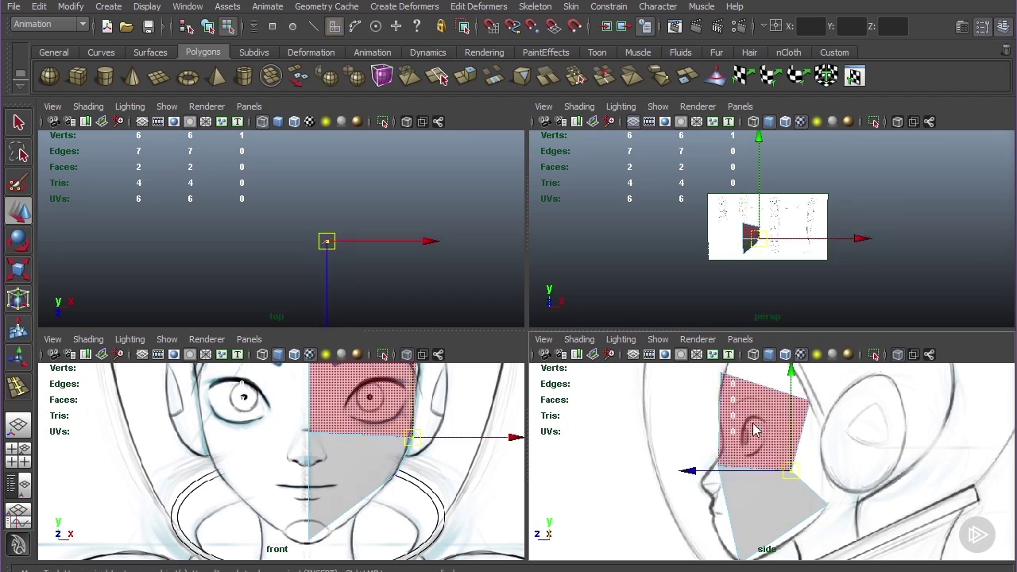
pyautogui.click(762, 439)
pyautogui.hotkey('ctrl', 'e')
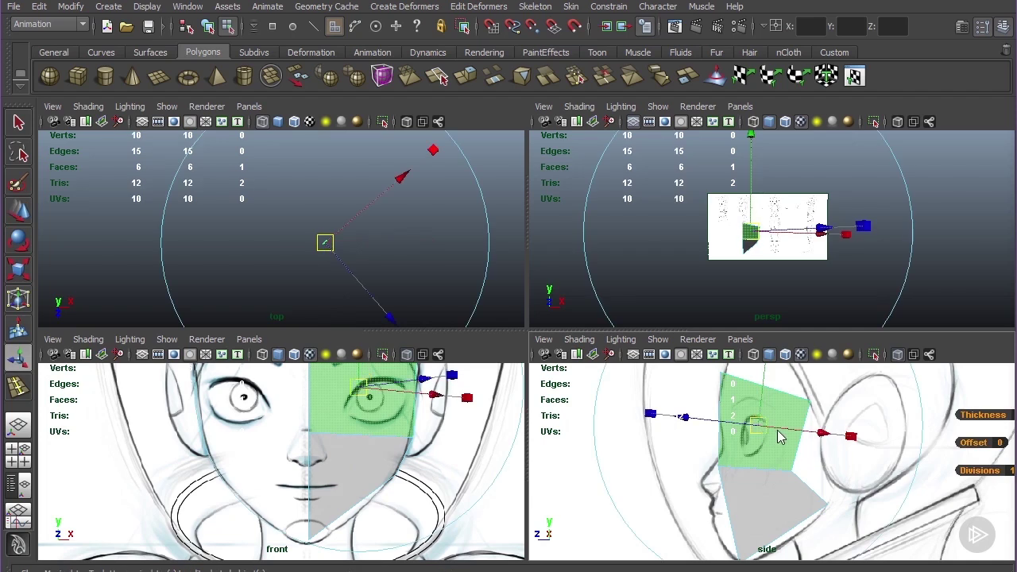
pyautogui.press('e')
pyautogui.press('r')
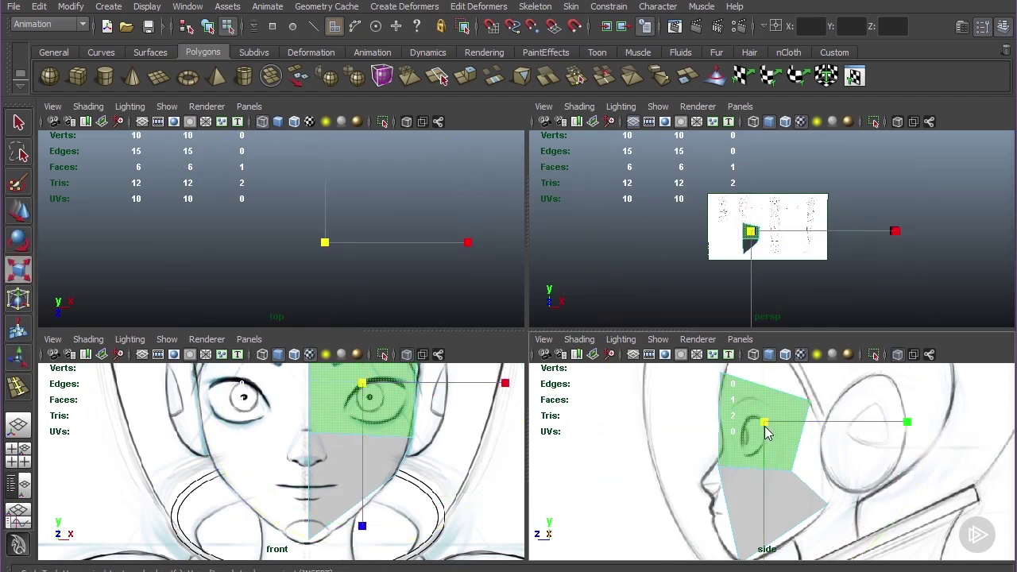
pyautogui.moveTo(764, 426); pyautogui.dragTo(712, 432)
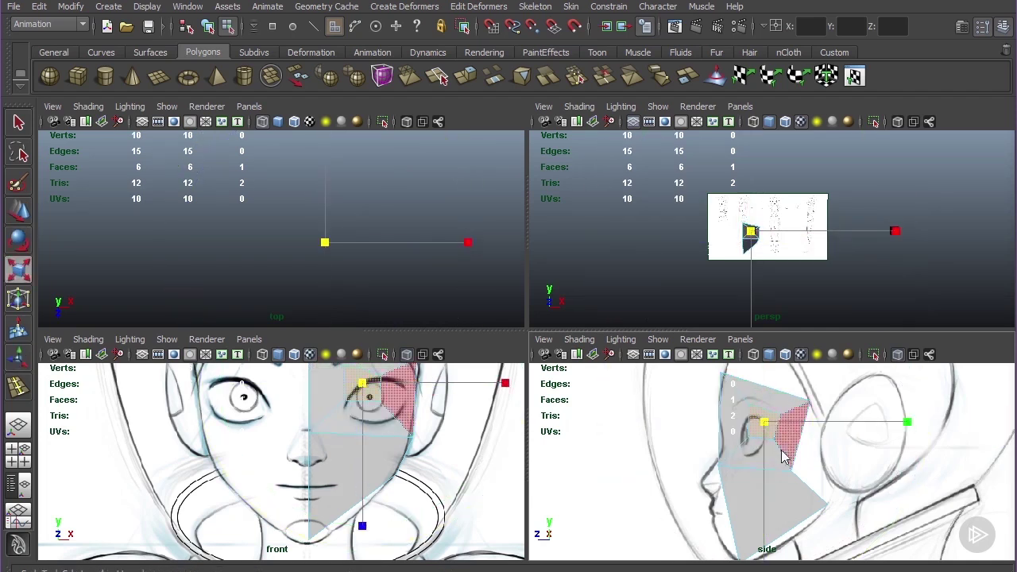
pyautogui.press('Delete')
# - Extrude the lower face, scale the extruded face inward and delete it to open a hole for the mouth
pyautogui.click(766, 494)
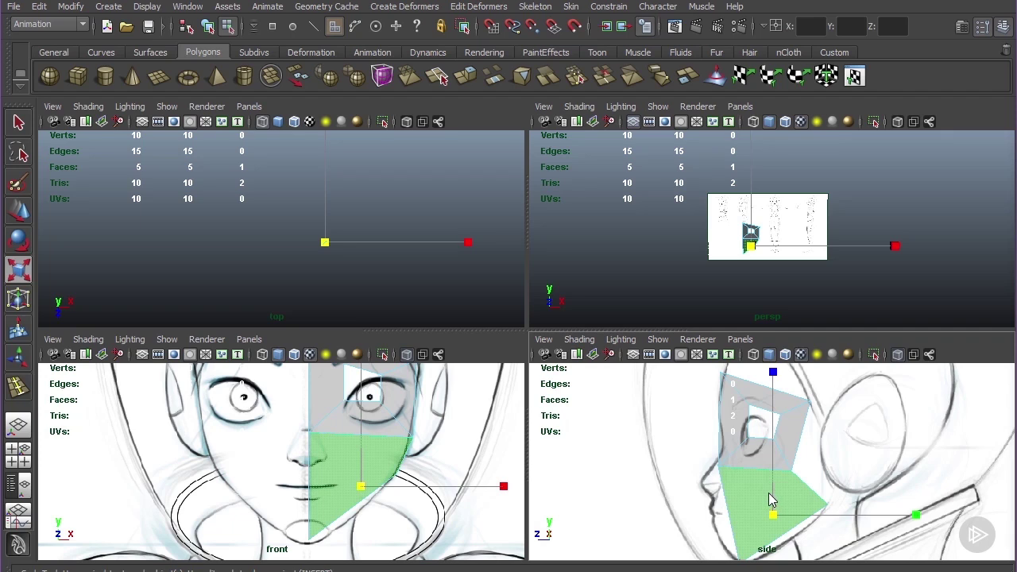
pyautogui.hotkey('ctrl', 'e')
pyautogui.press('r')
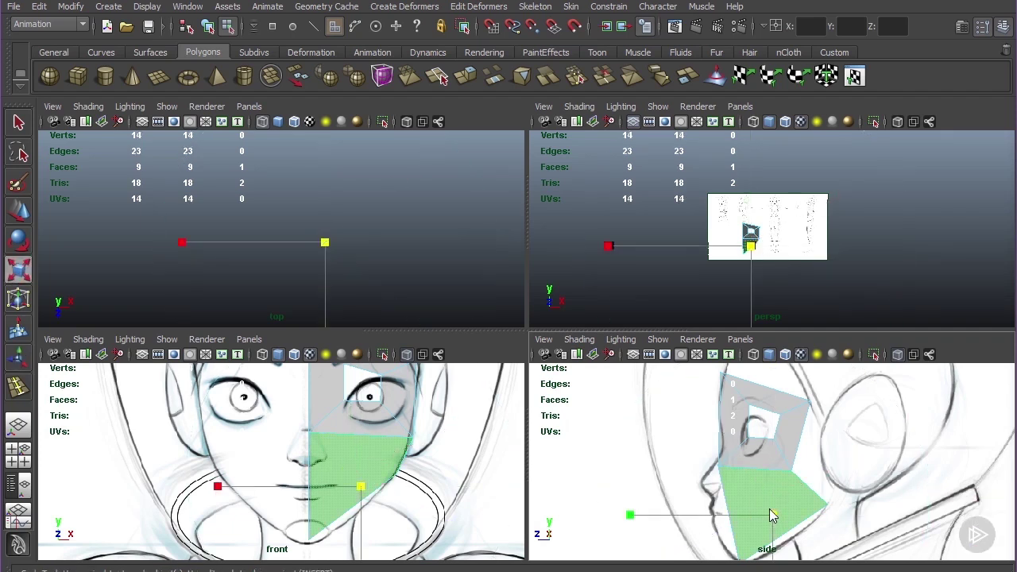
pyautogui.moveTo(771, 514); pyautogui.dragTo(720, 514)
pyautogui.press('w')
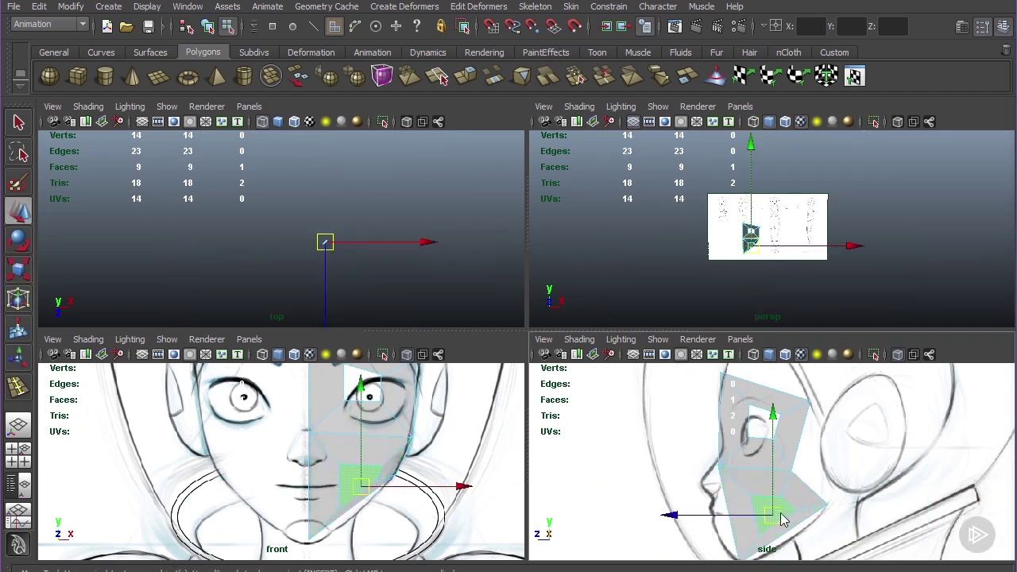
pyautogui.press('Delete')
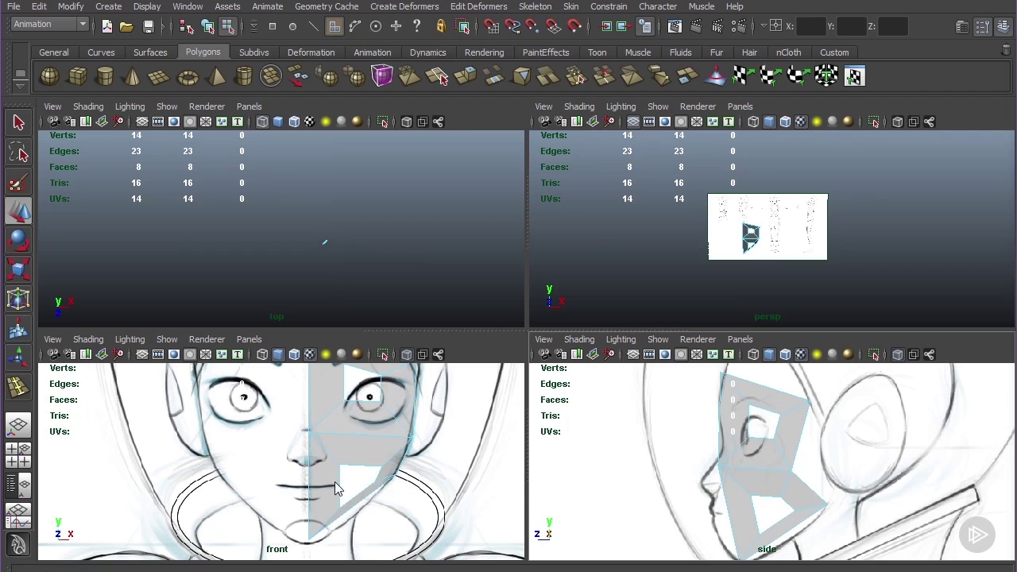
# - Delete the face between the mouth opening and the face's centreline
pyautogui.scroll(4, 326, 481)
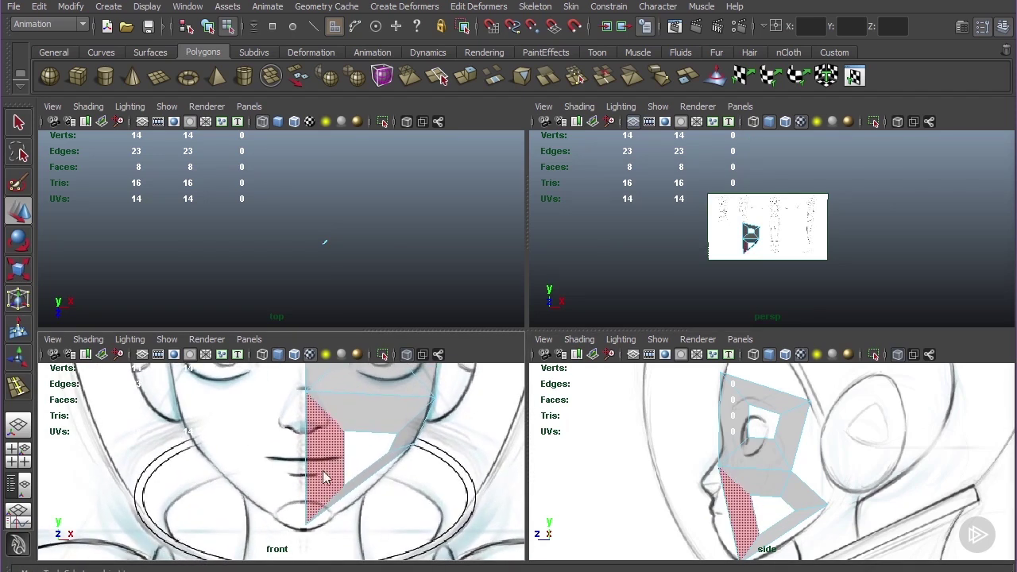
pyautogui.click(327, 464)
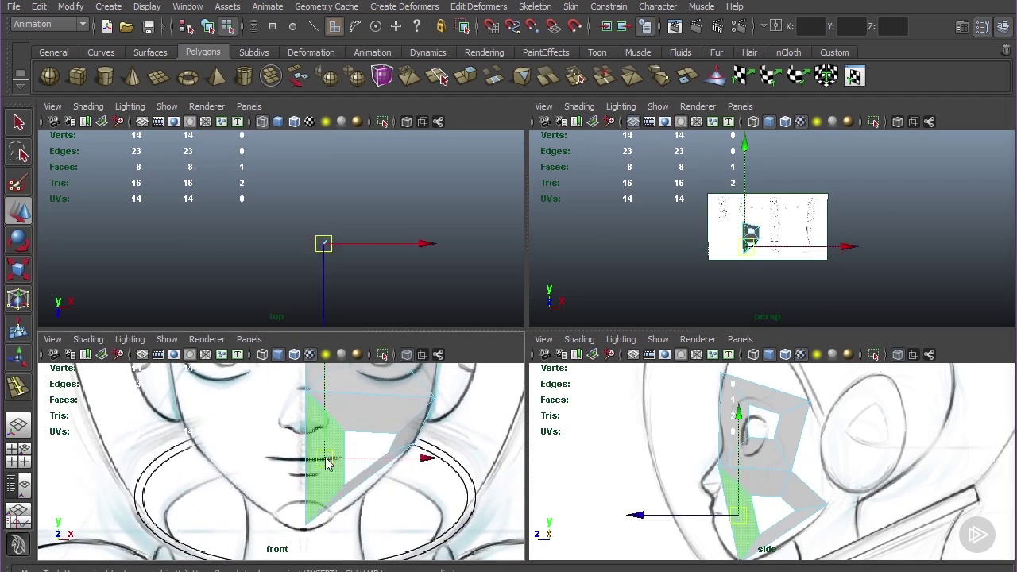
pyautogui.press('Delete')
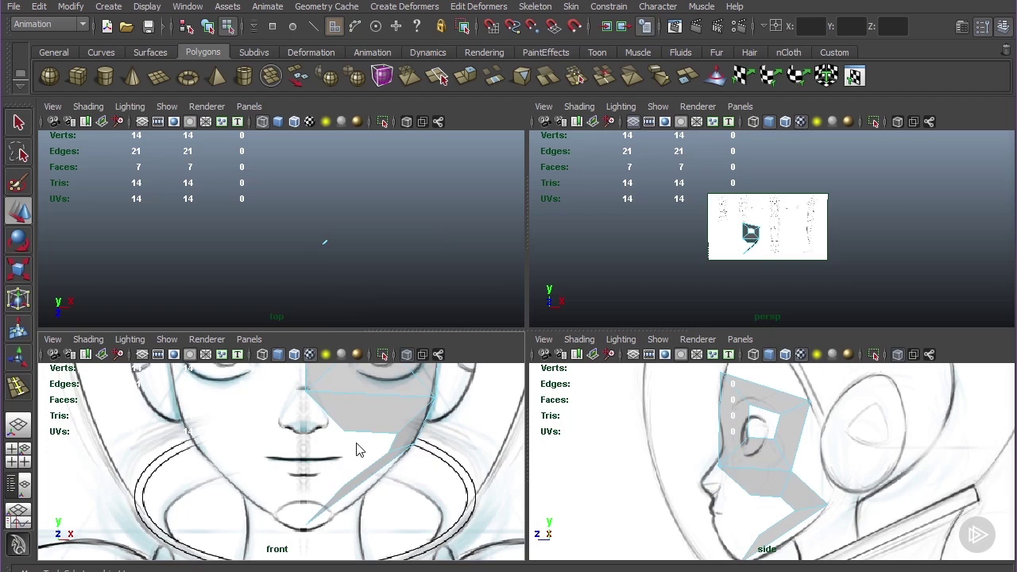
# - Move the mouth opening's two inner vertices sideways onto the face's centreline in the front view
pyautogui.press('F9')
pyautogui.moveTo(307, 422); pyautogui.dragTo(356, 494)
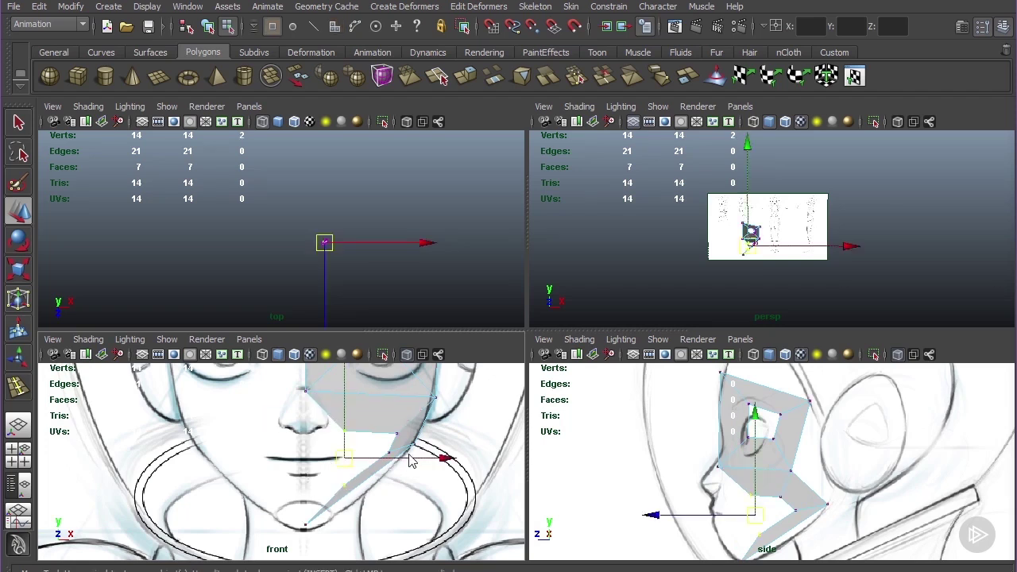
pyautogui.press('space')
pyautogui.scroll(2, 738, 336)
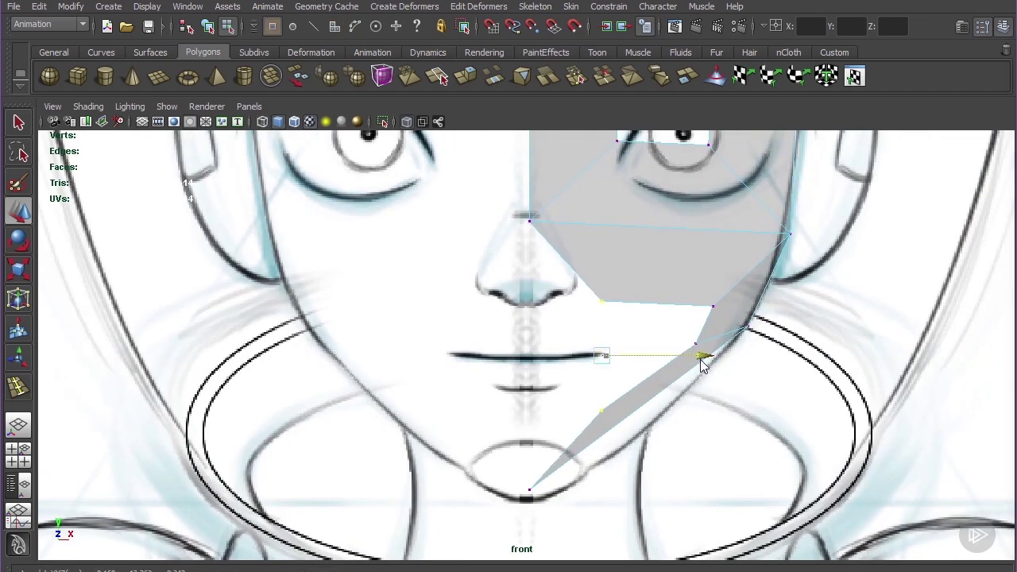
pyautogui.moveTo(703, 363); pyautogui.dragTo(631, 369)
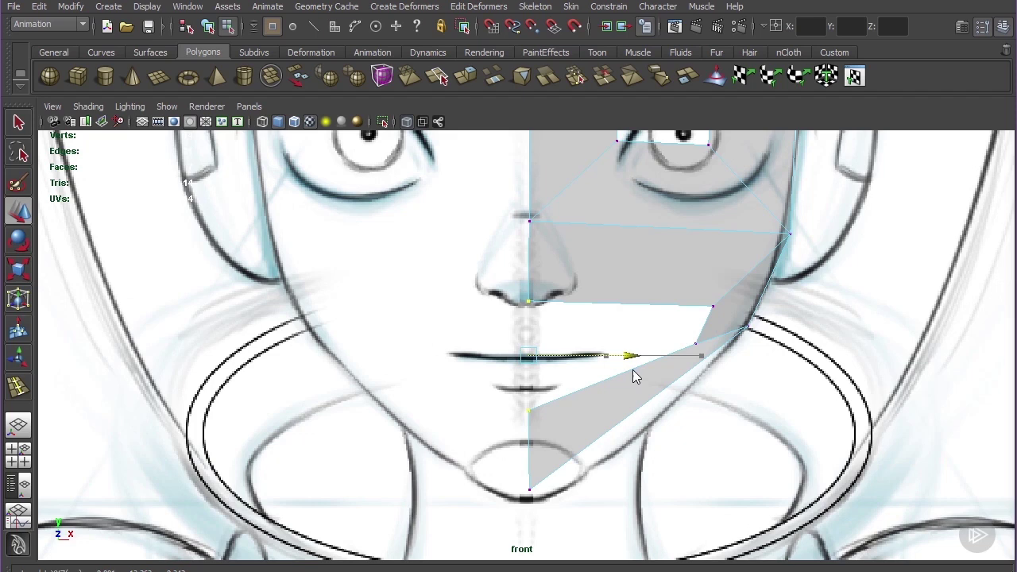
# - Move the mouth opening's two outer vertices to the corner of the mouth in the front view
pyautogui.click(715, 310)
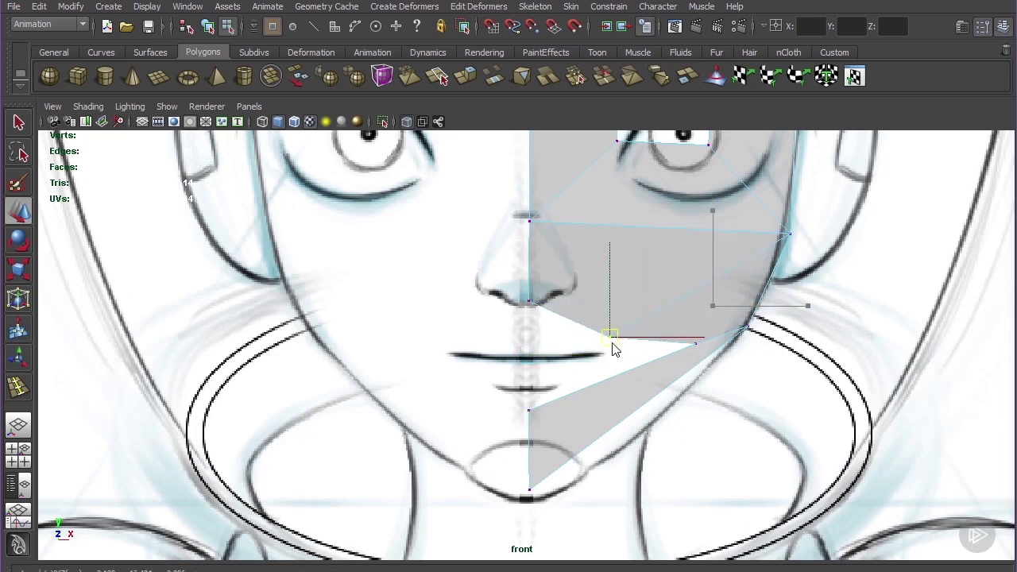
pyautogui.moveTo(612, 343); pyautogui.dragTo(604, 356)
pyautogui.click(697, 346)
pyautogui.moveTo(700, 347); pyautogui.dragTo(604, 361)
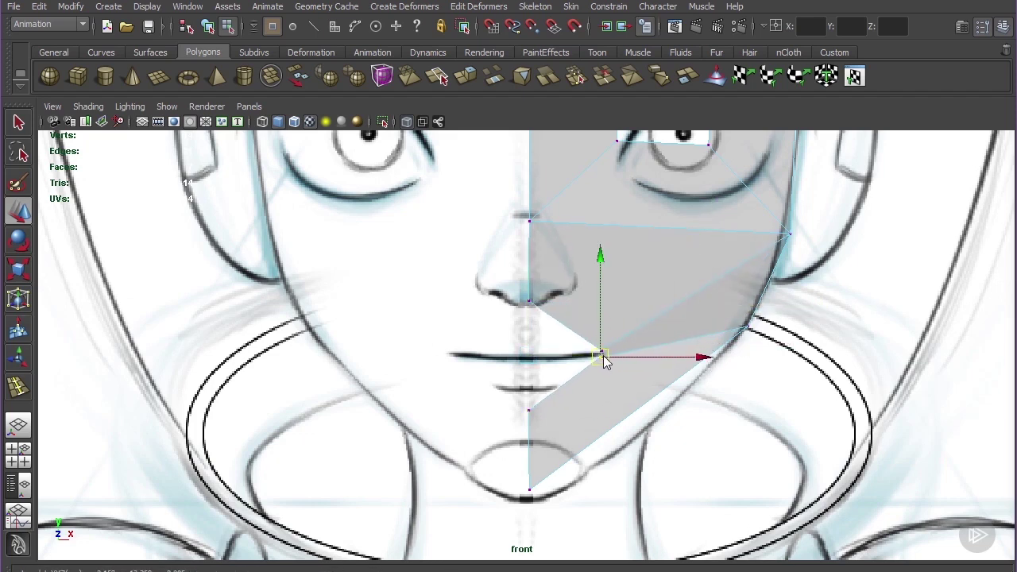
# - Bring the mouth opening's upper and lower centreline vertices together at the drawn lip line
pyautogui.click(530, 302)
pyautogui.moveTo(531, 198); pyautogui.dragTo(531, 253)
pyautogui.moveTo(499, 356); pyautogui.dragTo(561, 451)
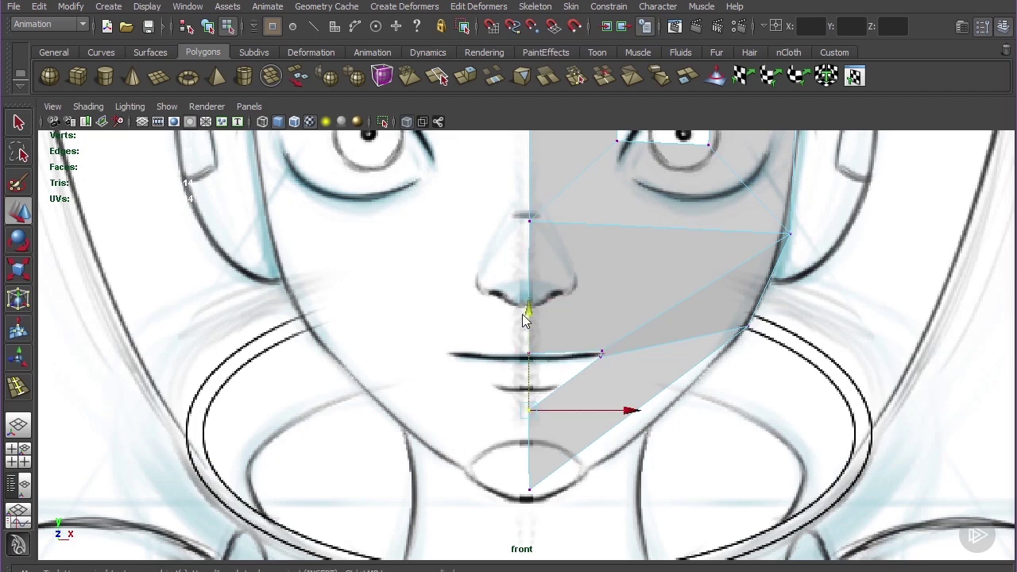
pyautogui.moveTo(530, 314); pyautogui.dragTo(549, 261)
# - Move the eye opening's four vertices to the inner and outer corners of the drawn eye in the front view
pyautogui.keyDown('alt'); pyautogui.moveTo(713, 284); pyautogui.dragTo(698, 404, button='middle'); pyautogui.keyUp('alt')
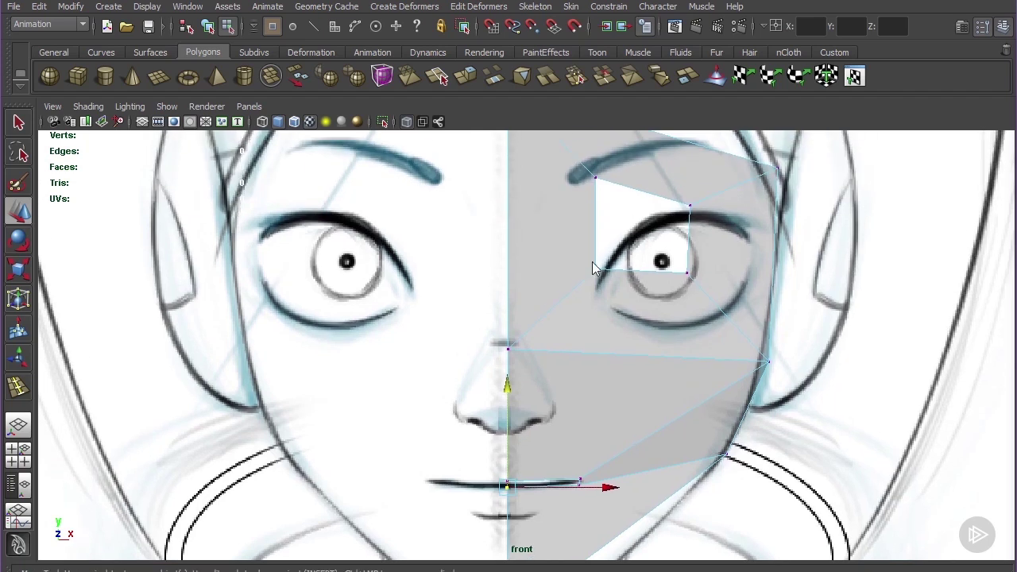
pyautogui.moveTo(591, 262); pyautogui.dragTo(603, 308)
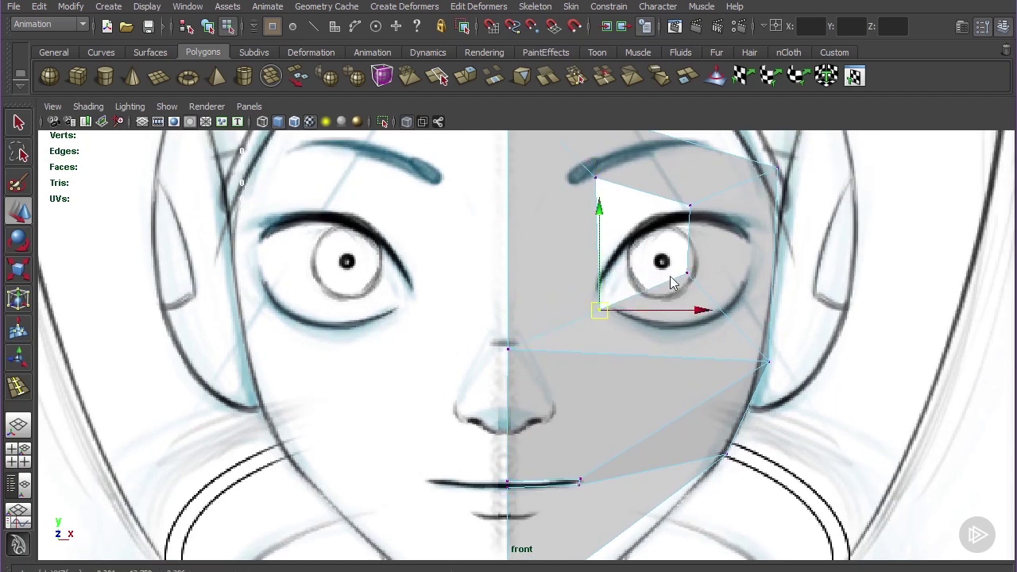
pyautogui.moveTo(657, 262); pyautogui.dragTo(749, 292)
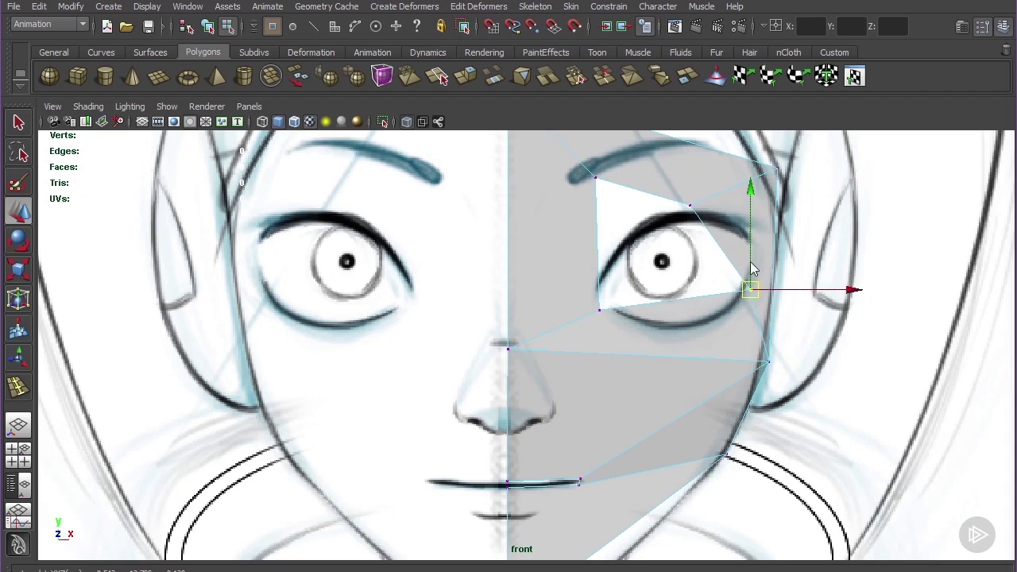
pyautogui.moveTo(687, 205); pyautogui.dragTo(751, 238)
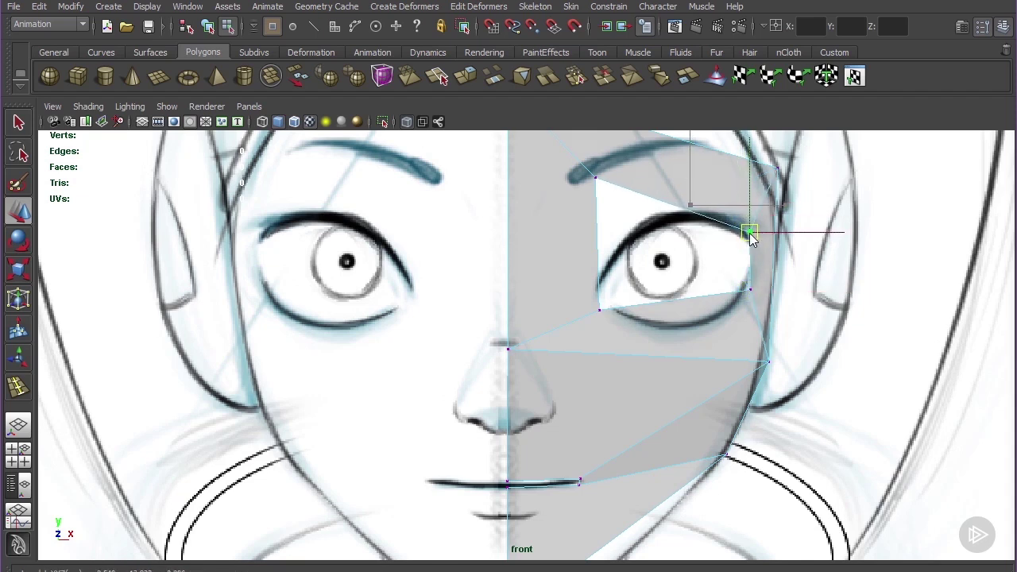
pyautogui.click(594, 176)
pyautogui.moveTo(596, 178); pyautogui.dragTo(613, 265)
# - Fine-tune the eye opening's four corner vertices against the drawn eye outline in the front view
pyautogui.click(600, 311)
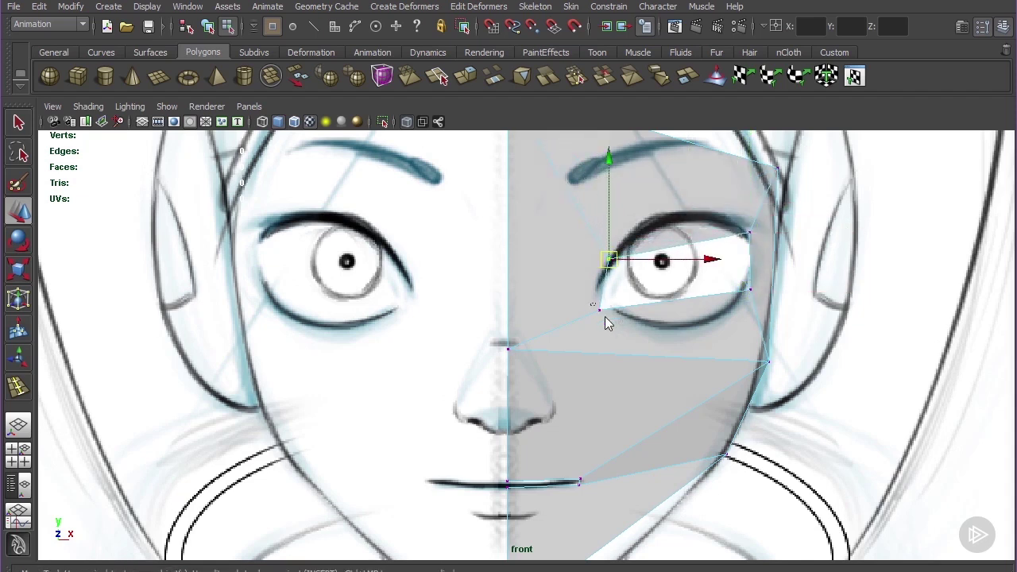
pyautogui.moveTo(600, 313); pyautogui.dragTo(612, 316)
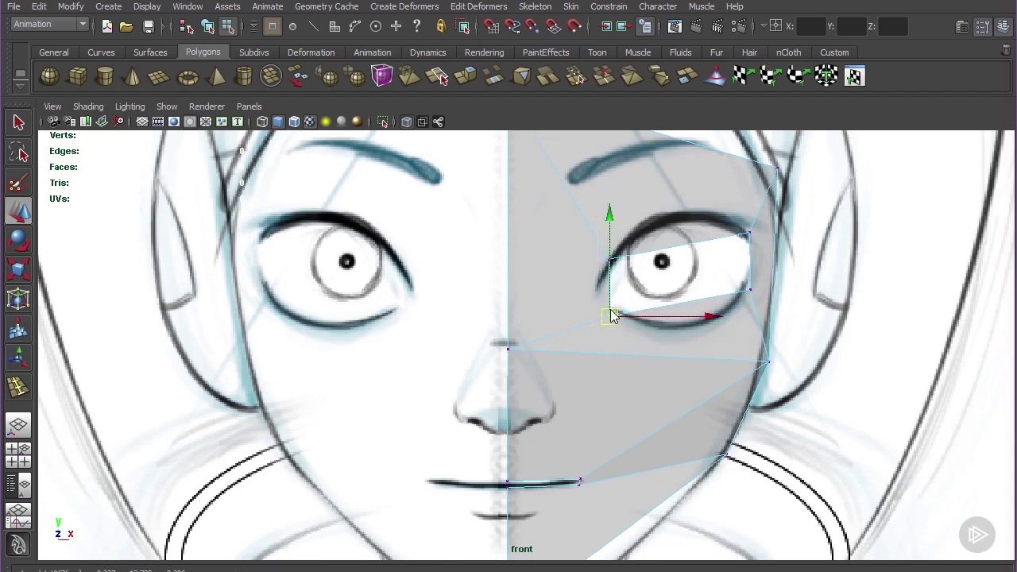
pyautogui.click(612, 259)
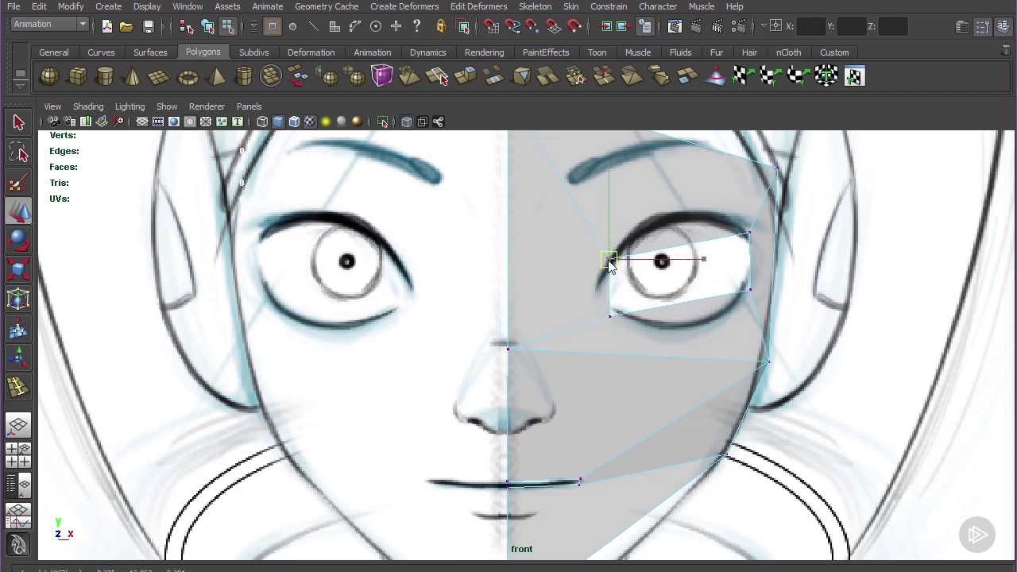
pyautogui.click(747, 235)
pyautogui.click(750, 289)
pyautogui.moveTo(750, 291); pyautogui.dragTo(747, 297)
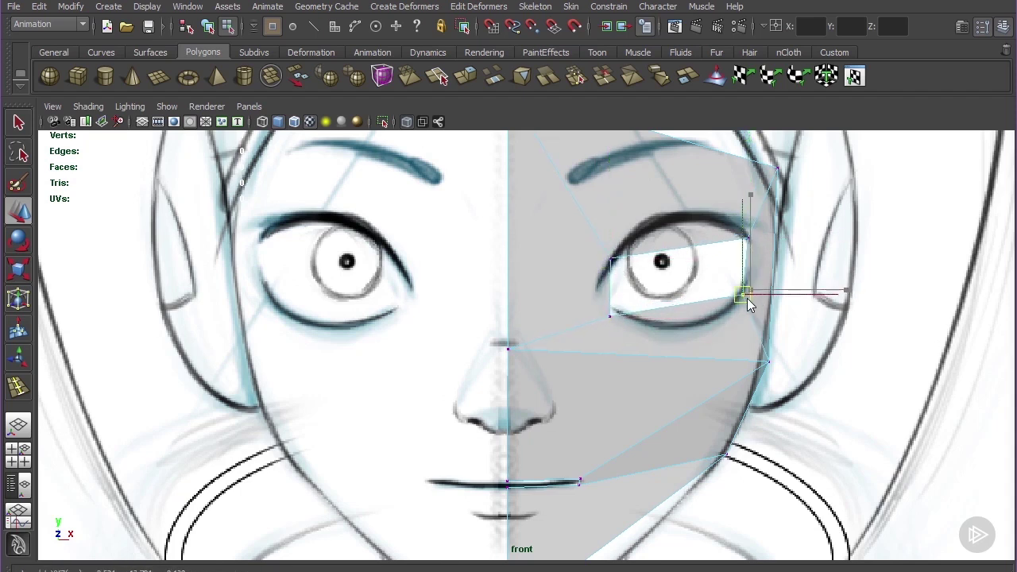
# - Move the eye opening's two inner vertices and its upper outer vertex forward to fit the drawn eye in the side view
pyautogui.press('space')
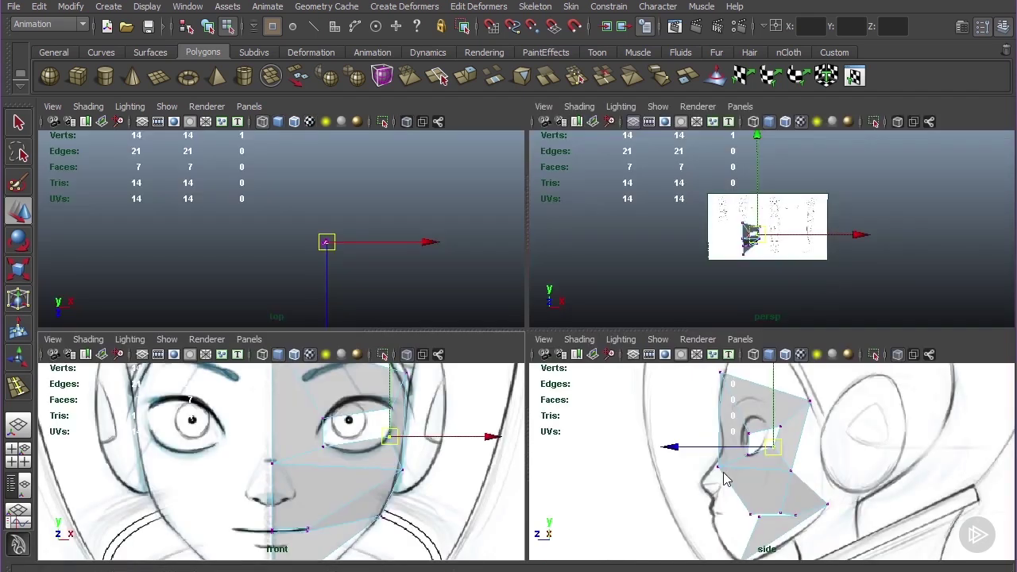
pyautogui.press('space')
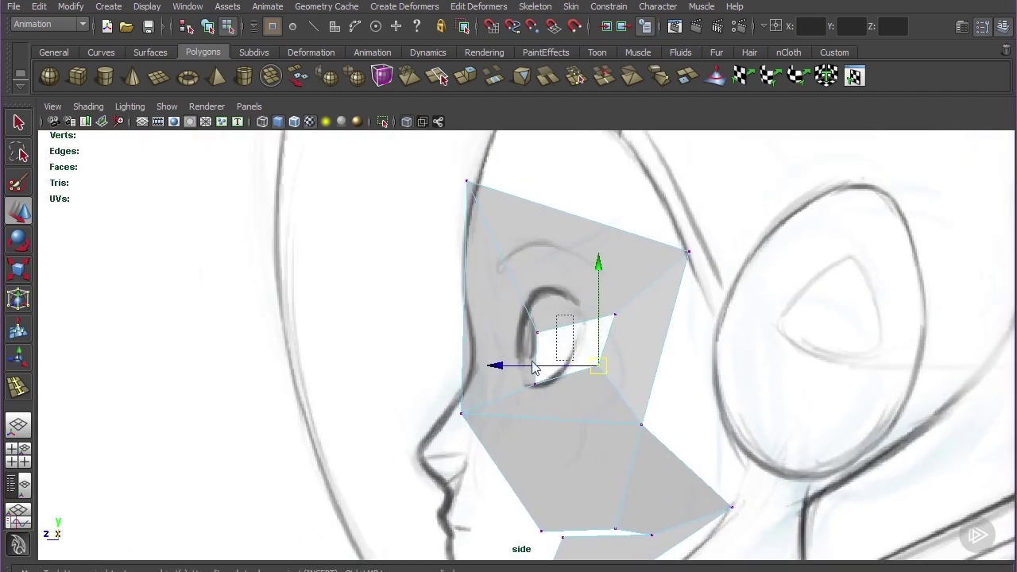
pyautogui.moveTo(534, 368); pyautogui.dragTo(532, 365)
pyautogui.moveTo(486, 333); pyautogui.dragTo(456, 333)
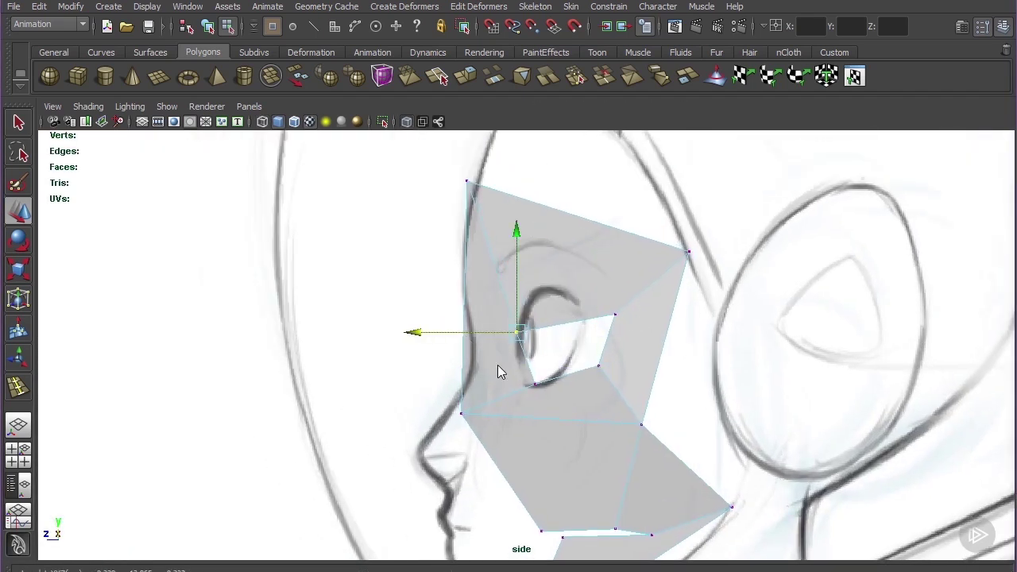
pyautogui.moveTo(510, 369); pyautogui.dragTo(487, 387)
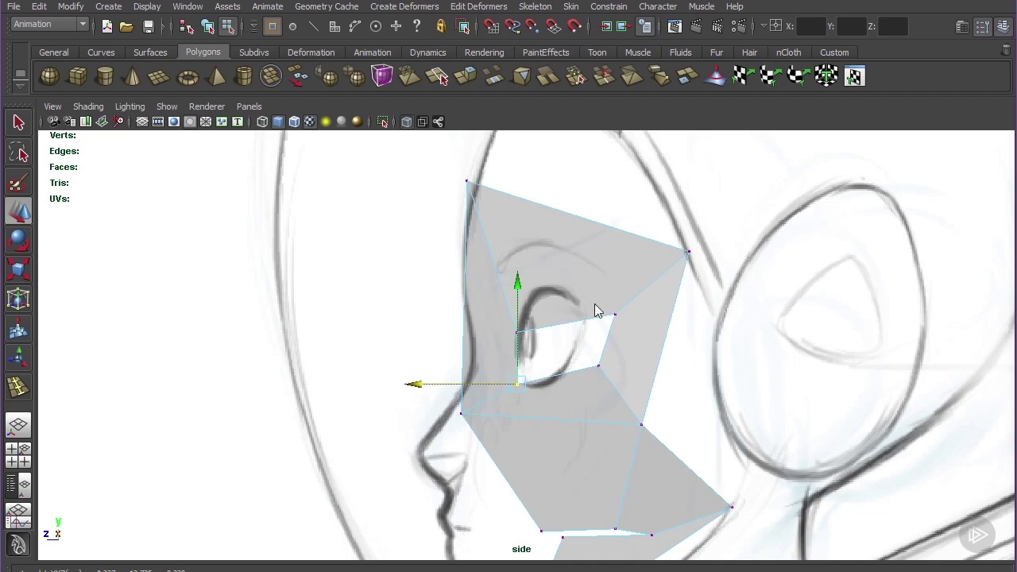
pyautogui.moveTo(597, 284); pyautogui.dragTo(624, 325)
pyautogui.moveTo(543, 314); pyautogui.dragTo(513, 315)
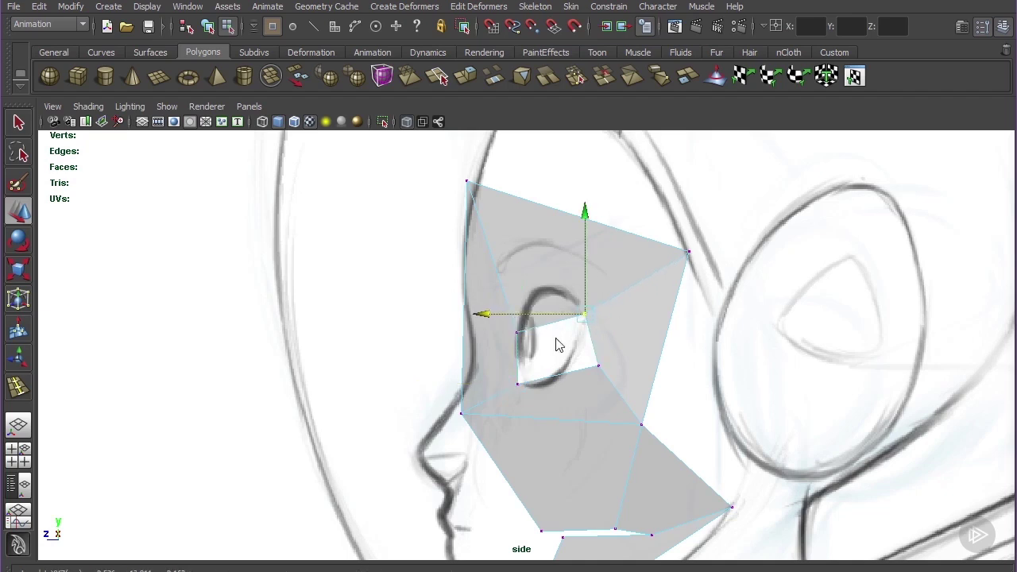
# - Move the eye opening's lower outer vertex and the mouth opening's centreline and corner vertices forward to the drawn profile in the side view
pyautogui.moveTo(556, 343); pyautogui.dragTo(614, 387)
pyautogui.moveTo(529, 370); pyautogui.dragTo(500, 370)
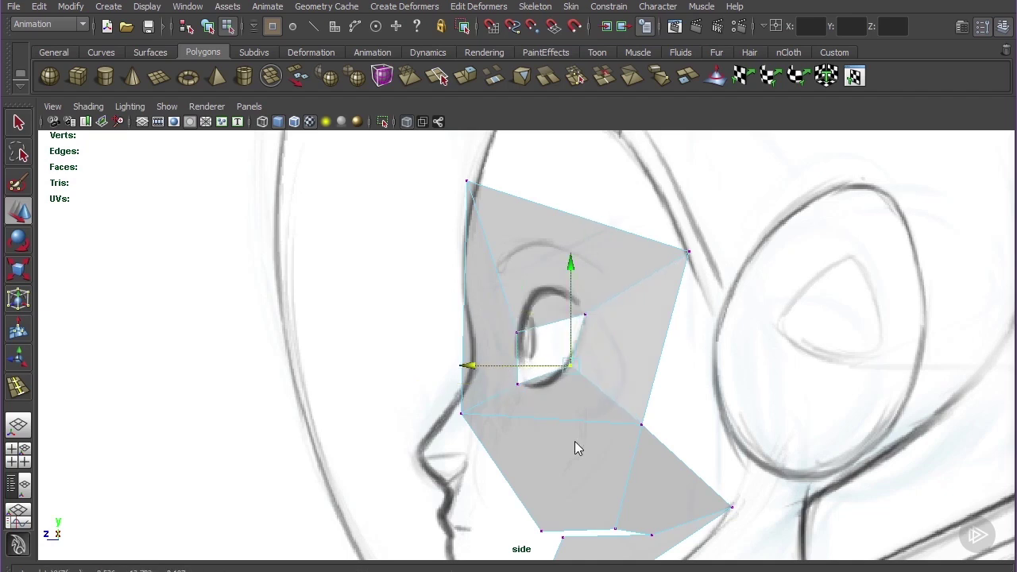
pyautogui.keyDown('alt'); pyautogui.moveTo(576, 445); pyautogui.dragTo(604, 338, button='middle'); pyautogui.keyUp('alt')
pyautogui.moveTo(556, 378); pyautogui.dragTo(596, 397)
pyautogui.moveTo(571, 396); pyautogui.dragTo(425, 395)
pyautogui.moveTo(625, 357); pyautogui.dragTo(702, 416)
pyautogui.moveTo(606, 387); pyautogui.dragTo(440, 386)
pyautogui.moveTo(535, 399); pyautogui.dragTo(548, 382)
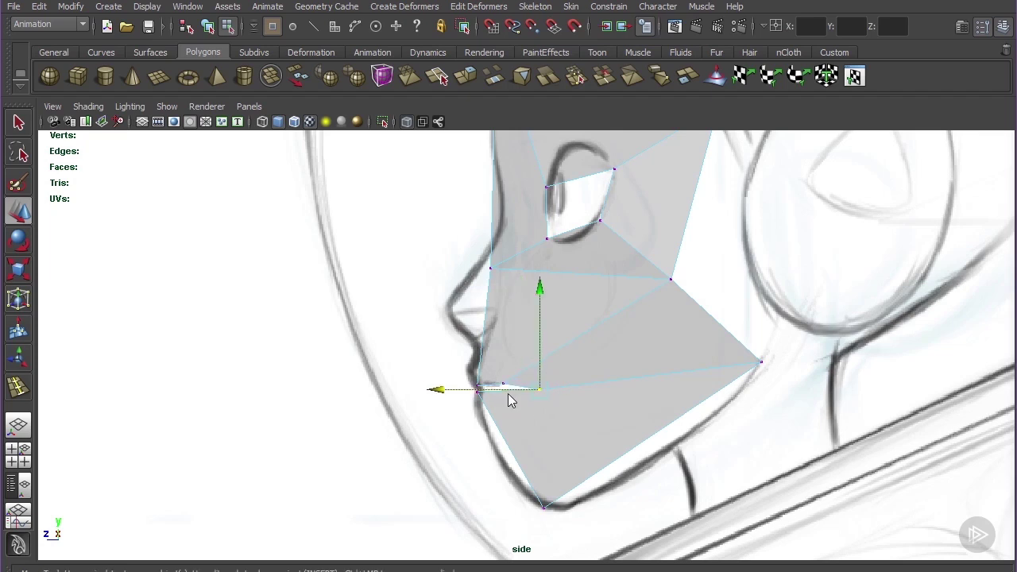
pyautogui.moveTo(456, 397); pyautogui.dragTo(402, 396)
# - Insert an edge loop around the mouth opening in the front view
pyautogui.moveTo(594, 340)
pyautogui.keyDown('alt'); pyautogui.mouseDown(button='middle')
pyautogui.moveTo(633, 370)
pyautogui.moveTo(622, 368)
pyautogui.mouseUp(button='middle'); pyautogui.keyUp('alt')
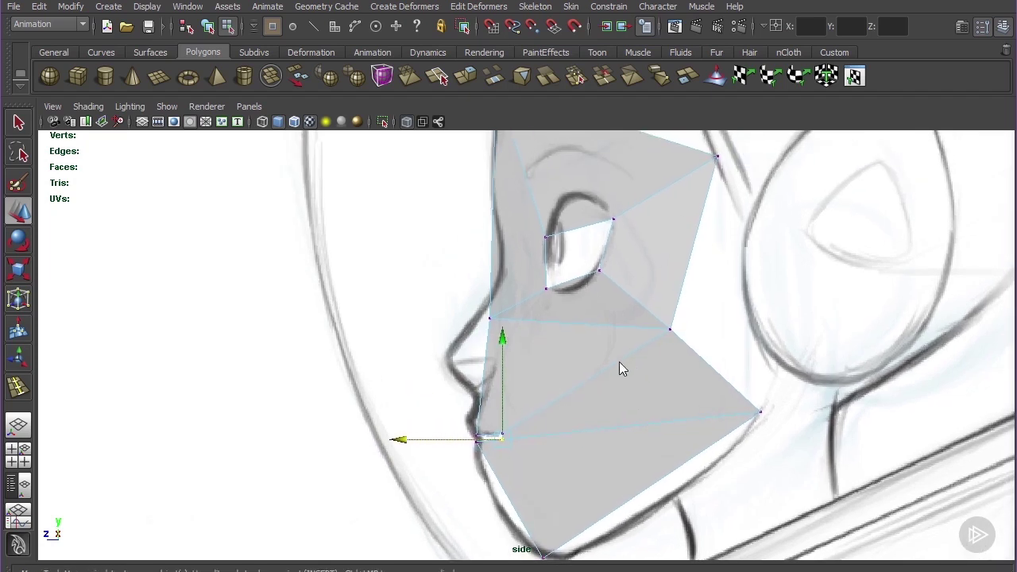
pyautogui.press('space')
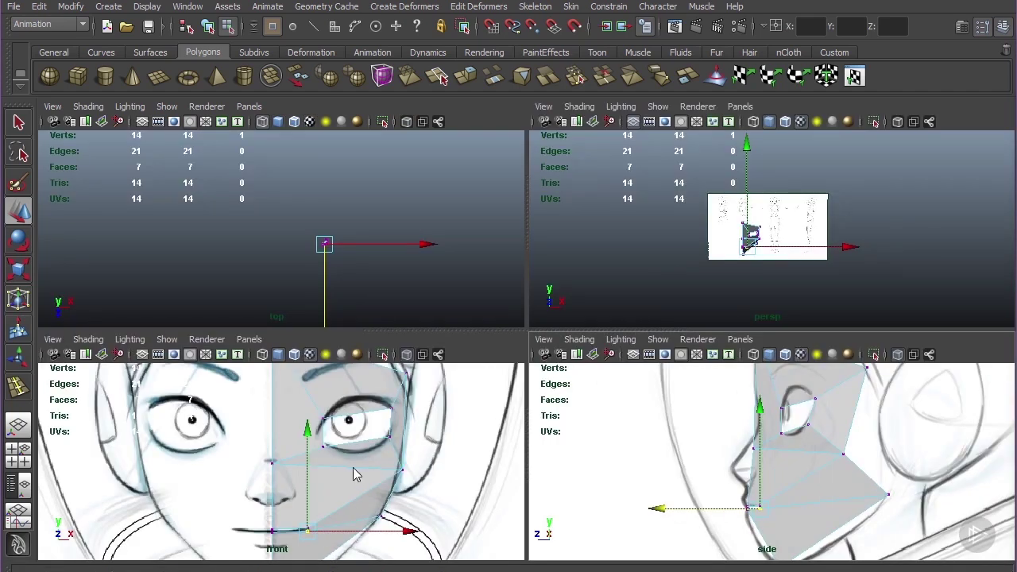
pyautogui.keyDown('alt'); pyautogui.moveTo(355, 474); pyautogui.dragTo(399, 443, button='middle'); pyautogui.keyUp('alt')
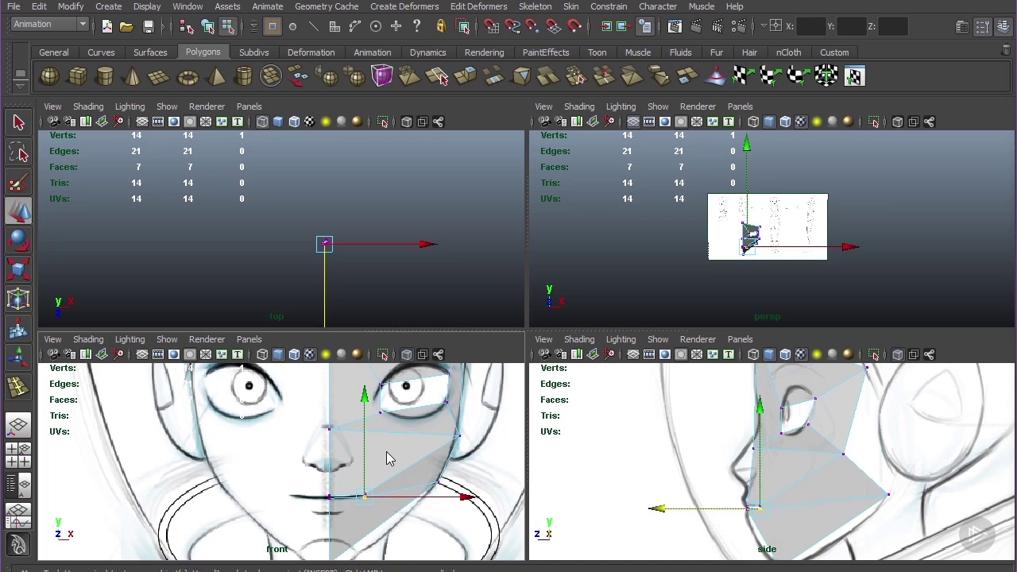
pyautogui.press('g')
pyautogui.moveTo(399, 475); pyautogui.dragTo(389, 476)
pyautogui.press('Return')
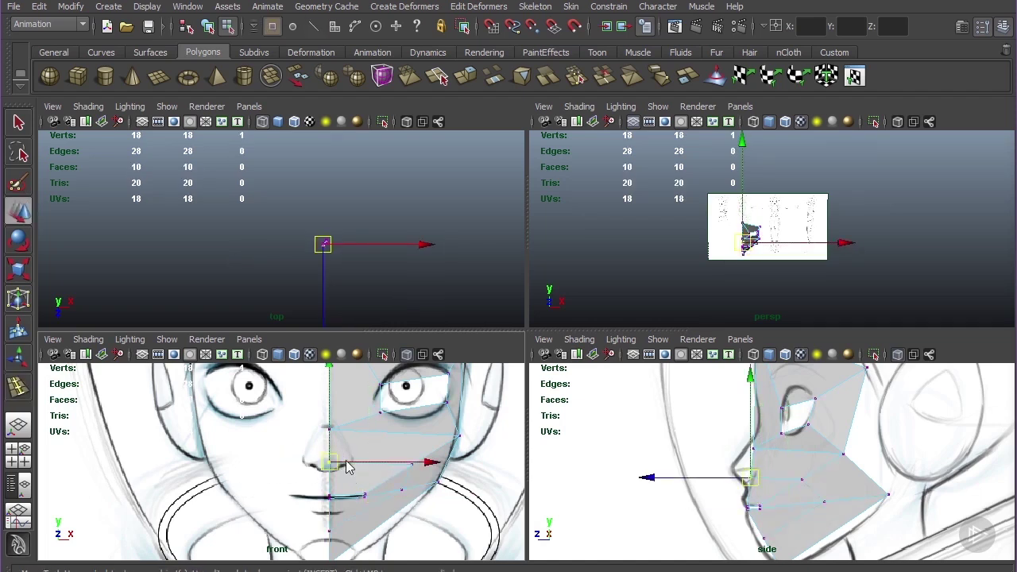
# - Pull the mouth loop's vertices in around the drawn lips in the front view, from below the nose to under the lower lip
pyautogui.moveTo(332, 372); pyautogui.dragTo(332, 384)
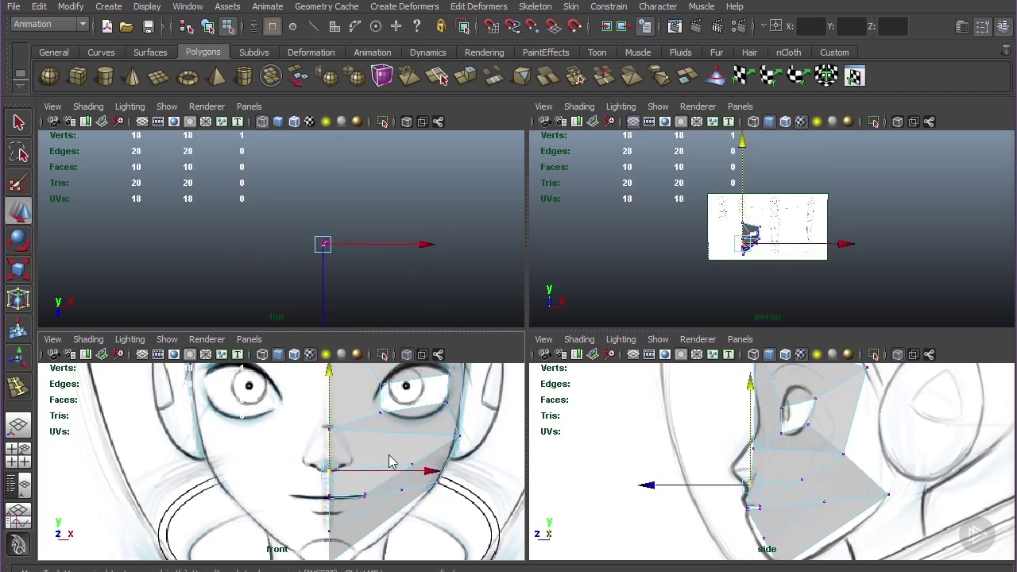
pyautogui.moveTo(390, 460); pyautogui.dragTo(382, 486)
pyautogui.moveTo(407, 494); pyautogui.dragTo(375, 486)
pyautogui.moveTo(379, 482); pyautogui.dragTo(371, 486)
pyautogui.moveTo(388, 511); pyautogui.dragTo(378, 492)
pyautogui.moveTo(340, 540); pyautogui.dragTo(340, 540)
pyautogui.moveTo(332, 432)
pyautogui.mouseDown()
pyautogui.moveTo(333, 409)
pyautogui.moveTo(334, 420)
pyautogui.mouseUp()
pyautogui.moveTo(333, 428); pyautogui.dragTo(342, 424, button='middle')
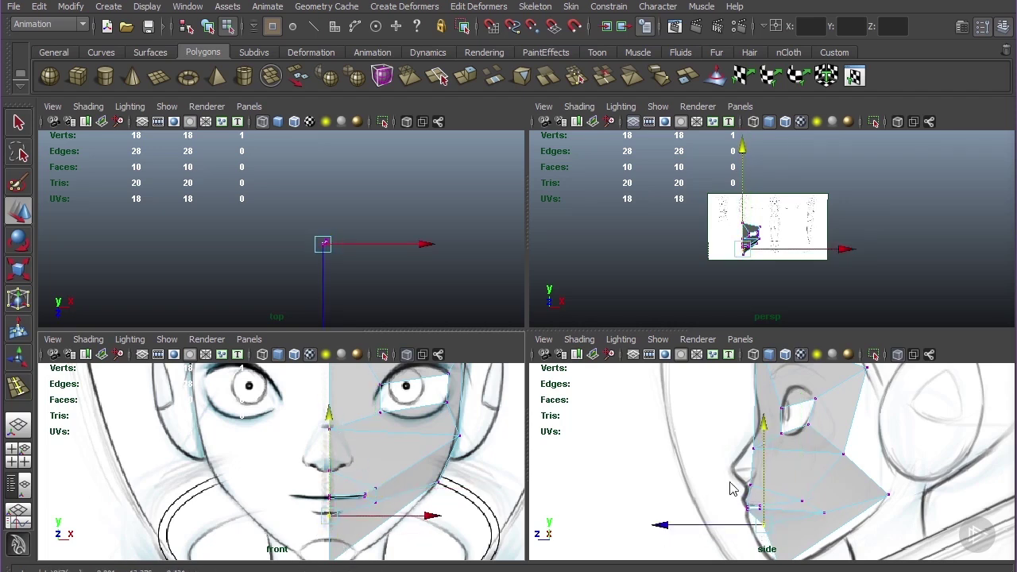
# - Move the mouth loop's lower centreline vertex and its two outer vertices forward to follow the drawn profile in the side view
pyautogui.keyDown('alt'); pyautogui.moveTo(730, 482); pyautogui.dragTo(738, 448, button='middle'); pyautogui.keyUp('alt')
pyautogui.moveTo(680, 492); pyautogui.dragTo(672, 497)
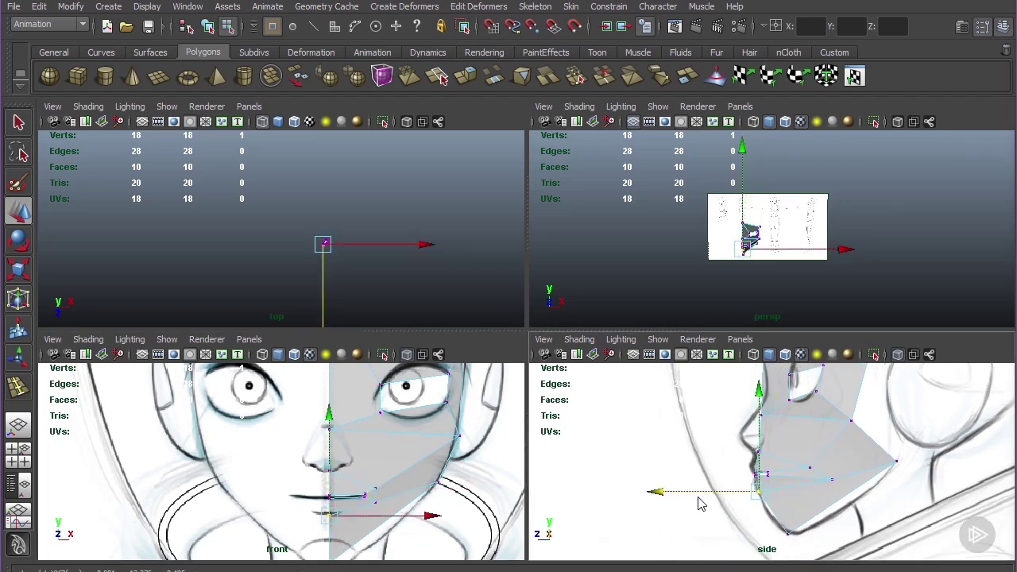
pyautogui.press('space')
pyautogui.moveTo(645, 379); pyautogui.dragTo(656, 388)
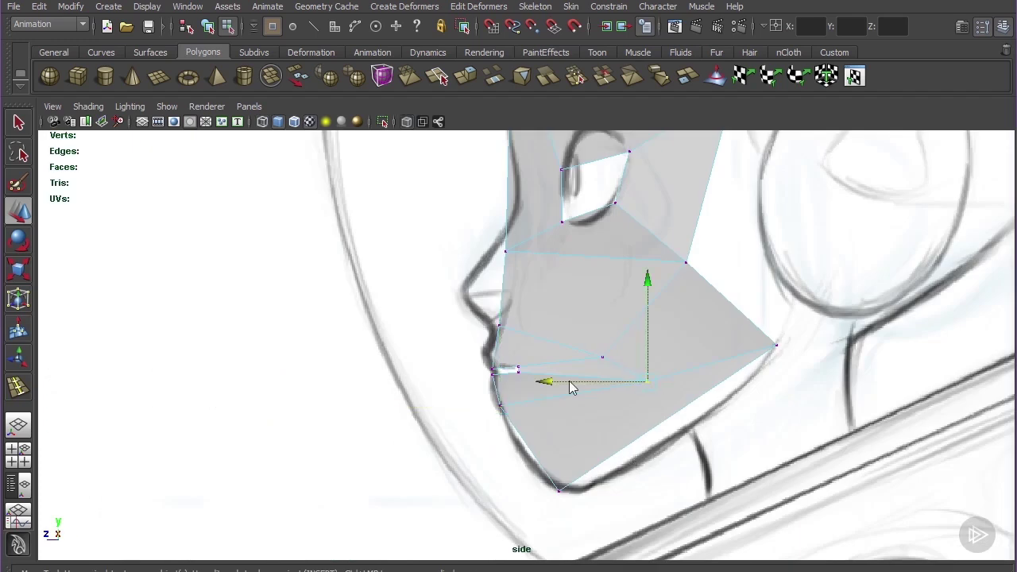
pyautogui.moveTo(569, 381); pyautogui.dragTo(519, 385)
pyautogui.moveTo(571, 343); pyautogui.dragTo(630, 386)
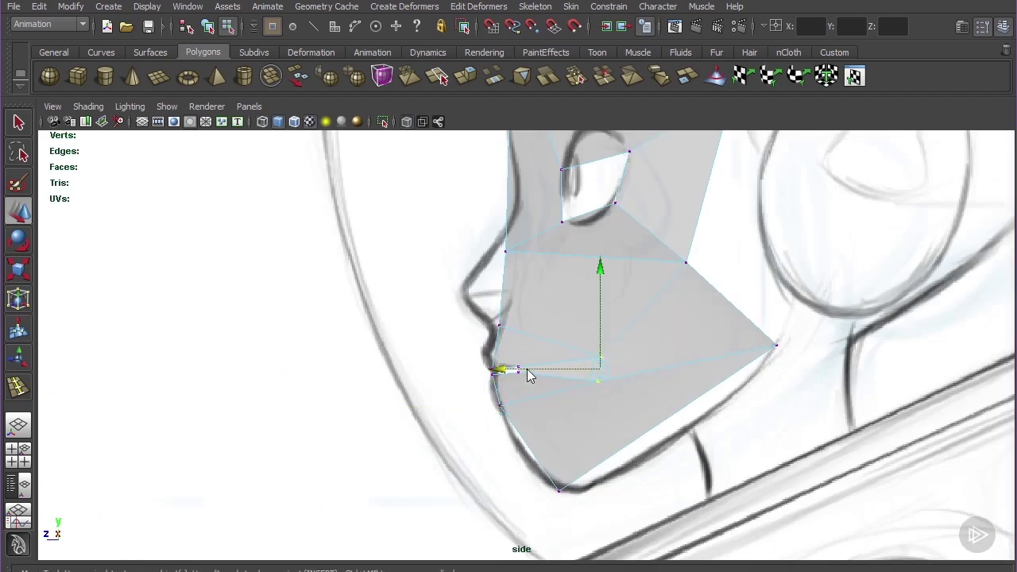
pyautogui.moveTo(510, 373); pyautogui.dragTo(439, 375)
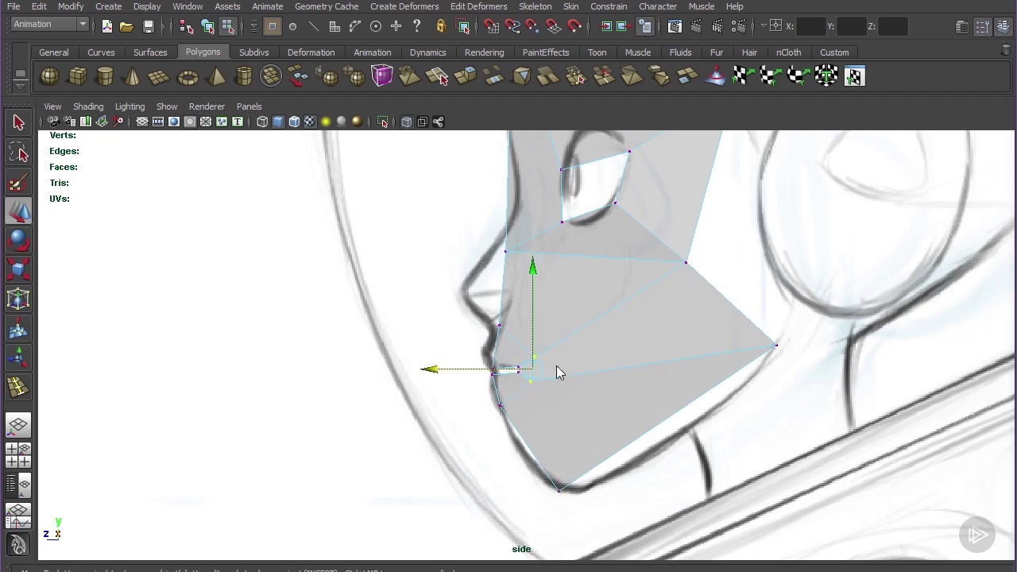
# - Insert a vertical edge loop running from the forehead through the eye opening and cheek to the mouth in the front view
pyautogui.press('space')
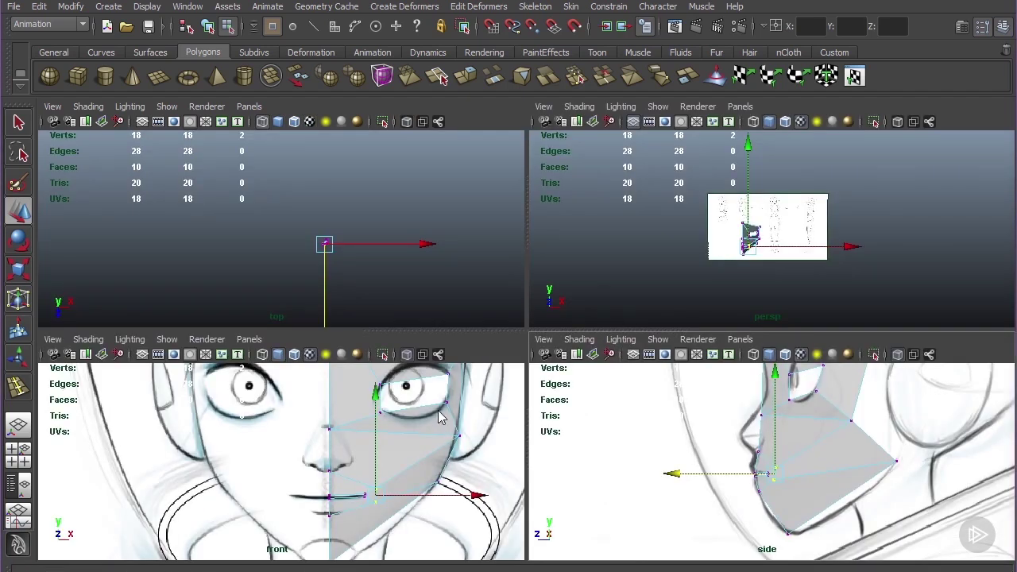
pyautogui.press('space')
pyautogui.press('g')
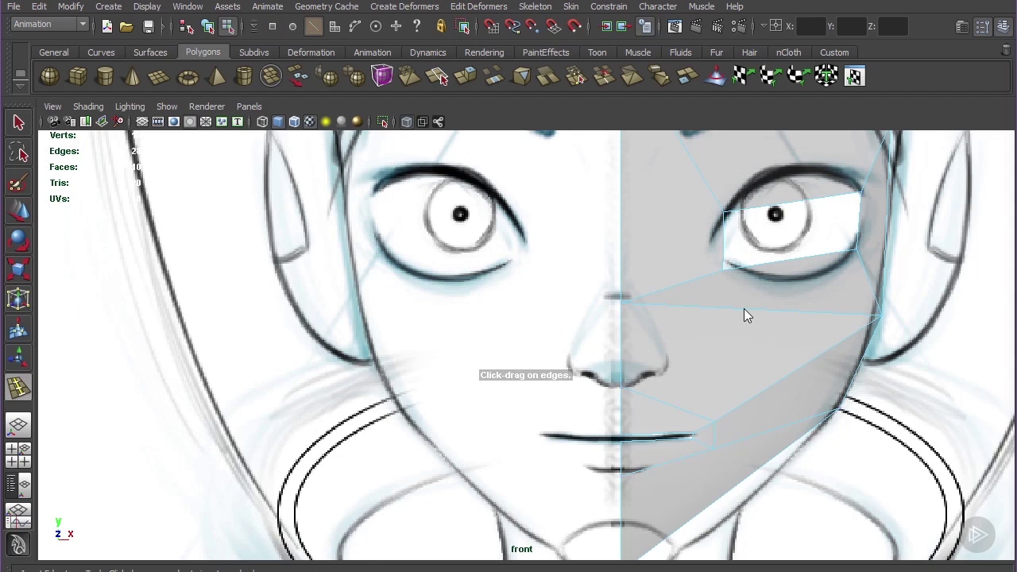
pyautogui.moveTo(738, 311); pyautogui.dragTo(763, 313)
pyautogui.keyDown('alt'); pyautogui.moveTo(773, 327); pyautogui.dragTo(748, 325, button='middle'); pyautogui.keyUp('alt')
pyautogui.press('w')
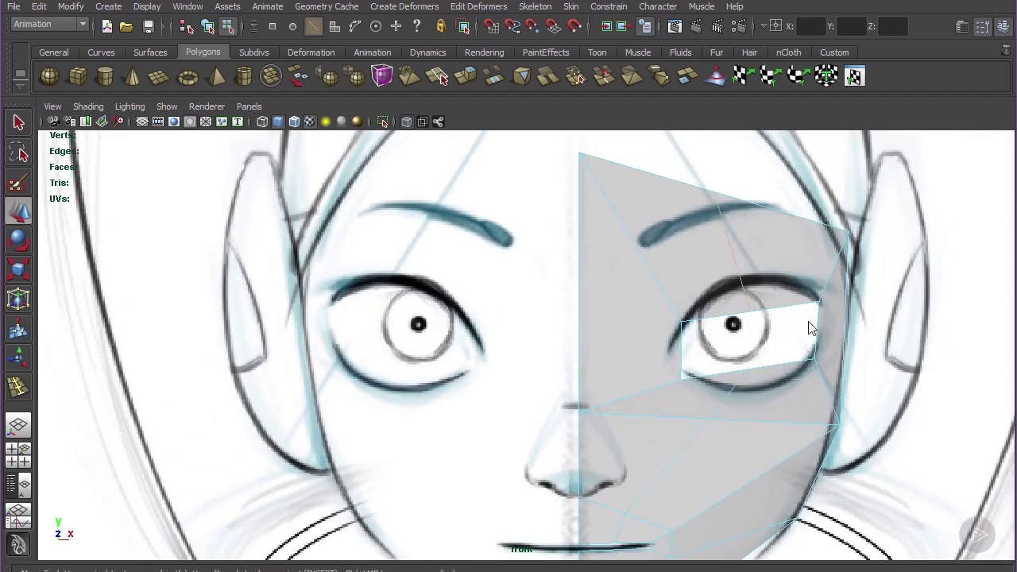
# - Place the new loop's vertices on the drawn upper lid, the forehead edge above the eye, and the drawn lower lid
pyautogui.moveTo(704, 288); pyautogui.dragTo(710, 290, button='right')
pyautogui.click(752, 300)
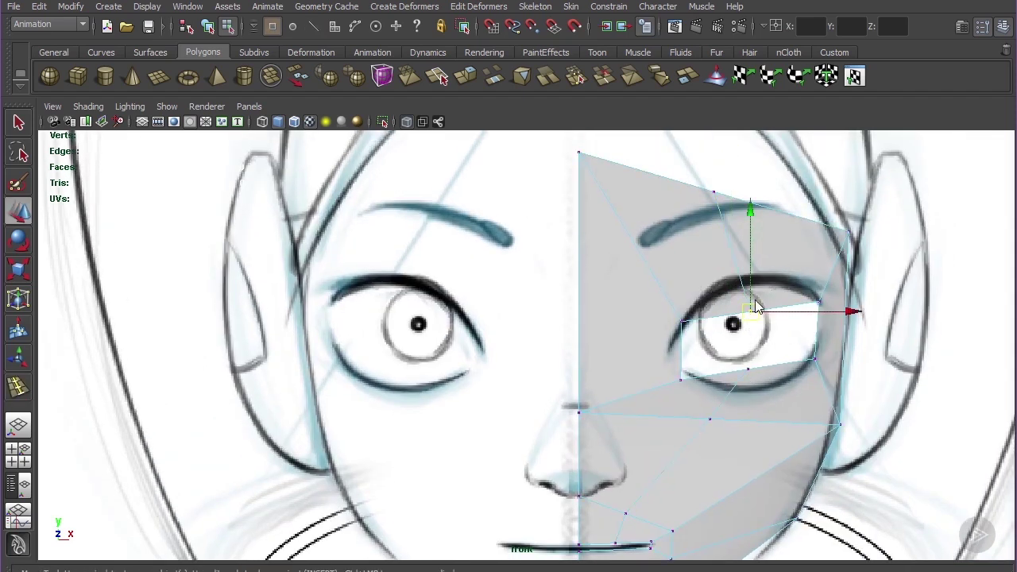
pyautogui.moveTo(751, 300); pyautogui.dragTo(750, 279)
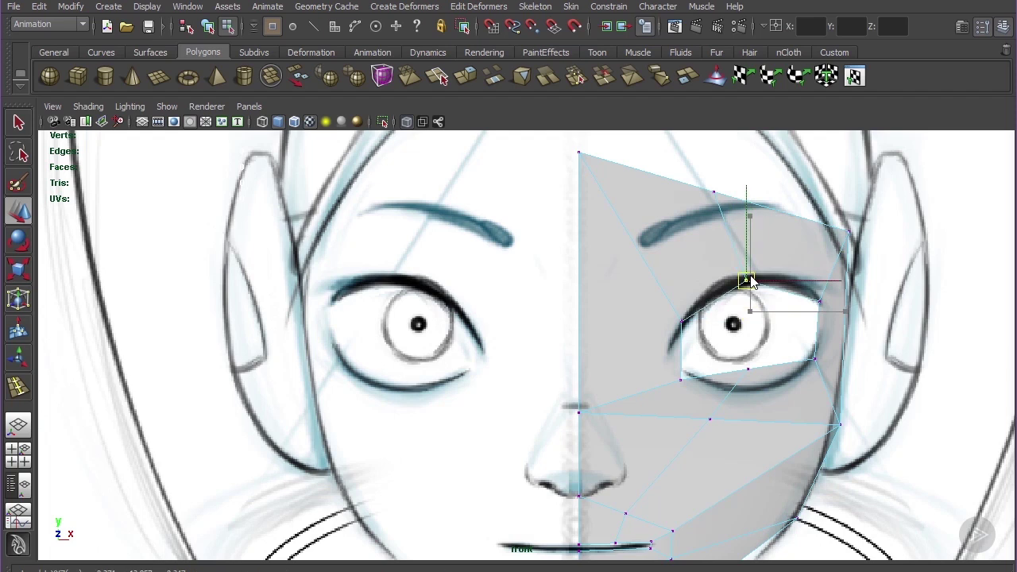
pyautogui.click(714, 192)
pyautogui.moveTo(715, 199); pyautogui.dragTo(746, 168)
pyautogui.click(747, 369)
pyautogui.moveTo(747, 370); pyautogui.dragTo(747, 393)
# - Adjust the middle cheek vertex and move the outer cheek vertex onto the drawn face contour in the front view
pyautogui.moveTo(720, 442); pyautogui.dragTo(720, 443)
pyautogui.moveTo(714, 427)
pyautogui.mouseDown()
pyautogui.moveTo(722, 455)
pyautogui.moveTo(726, 440)
pyautogui.mouseUp()
pyautogui.keyDown('alt'); pyautogui.moveTo(725, 440); pyautogui.dragTo(685, 356, button='middle'); pyautogui.keyUp('alt')
pyautogui.moveTo(675, 305); pyautogui.dragTo(679, 302)
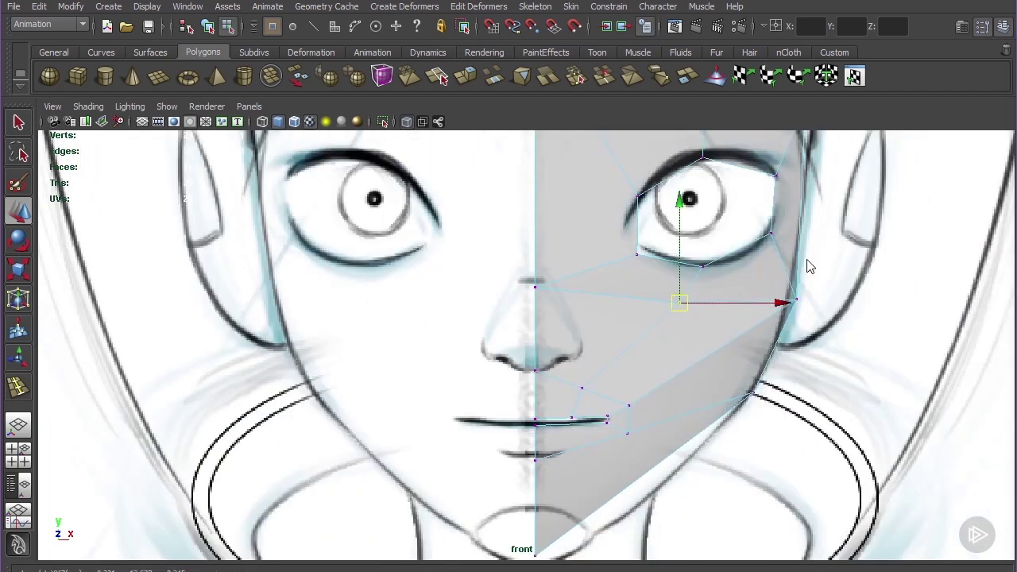
pyautogui.moveTo(772, 309); pyautogui.dragTo(823, 301)
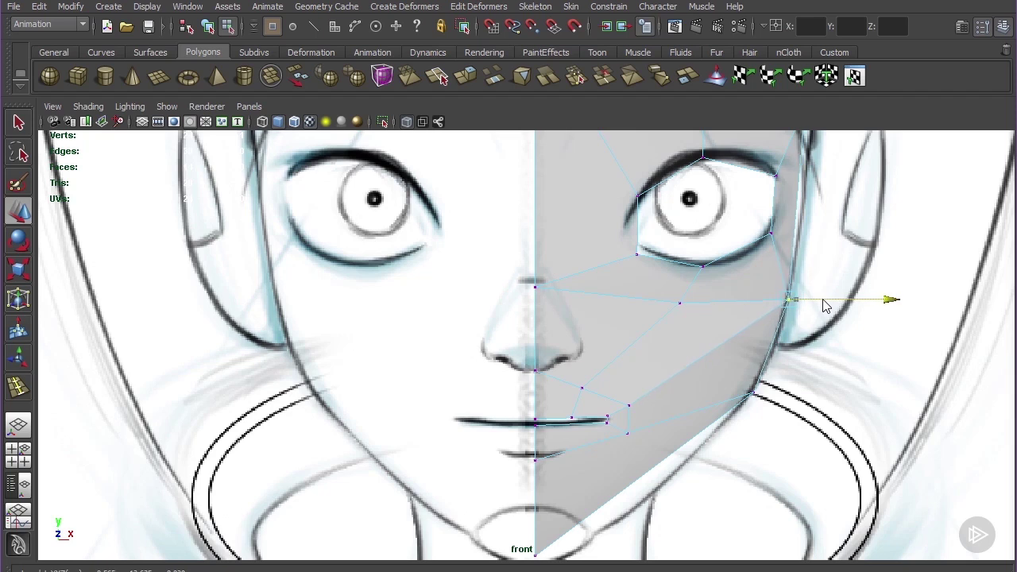
# - Move the upper-lip loop vertex to below the nostril and the cheek vertex beside the nose, nudging the outer cheek vertex along the contour
pyautogui.keyDown('alt'); pyautogui.moveTo(700, 336); pyautogui.dragTo(697, 319, button='middle'); pyautogui.keyUp('alt')
pyautogui.moveTo(715, 257); pyautogui.dragTo(637, 310)
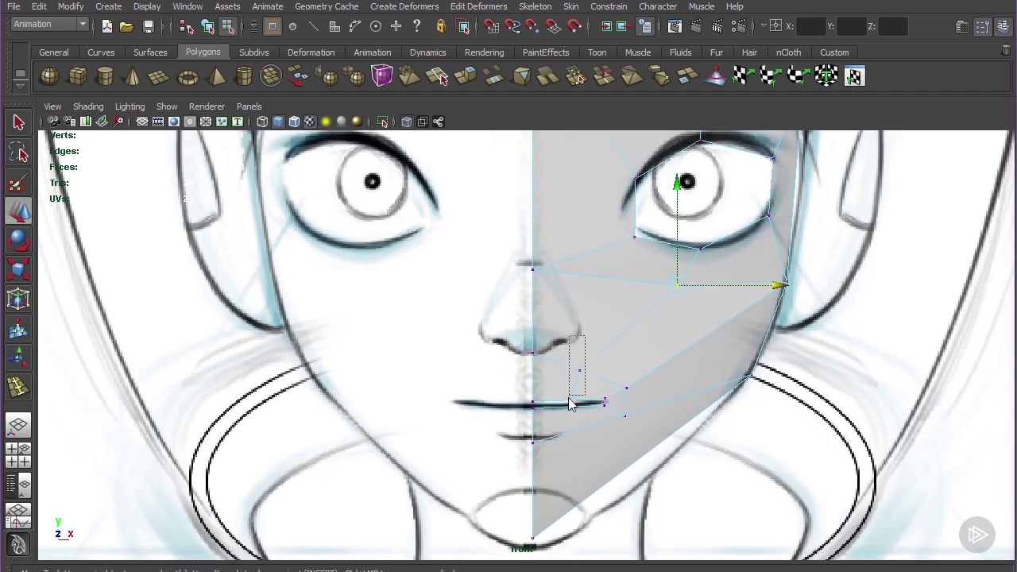
pyautogui.moveTo(557, 384); pyautogui.dragTo(591, 349)
pyautogui.click(676, 286)
pyautogui.moveTo(677, 286); pyautogui.dragTo(591, 310)
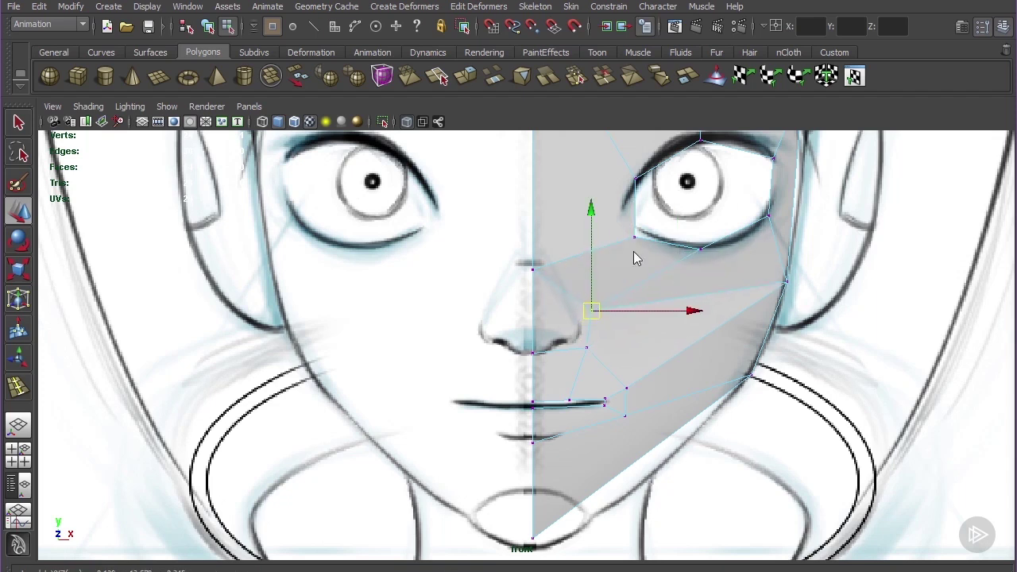
pyautogui.click(785, 281)
pyautogui.moveTo(785, 282); pyautogui.dragTo(785, 289)
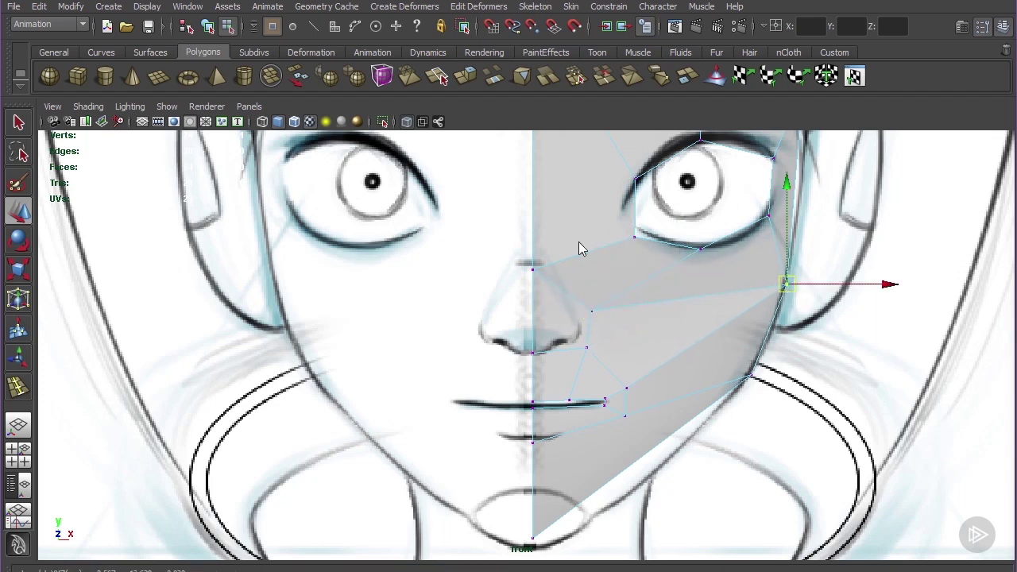
# - Fit the eye opening's inner, middle and outer lower vertices to the drawn lower eyelid in the front view
pyautogui.moveTo(662, 247); pyautogui.dragTo(662, 248)
pyautogui.moveTo(636, 237); pyautogui.dragTo(629, 229)
pyautogui.moveTo(708, 267); pyautogui.dragTo(666, 243)
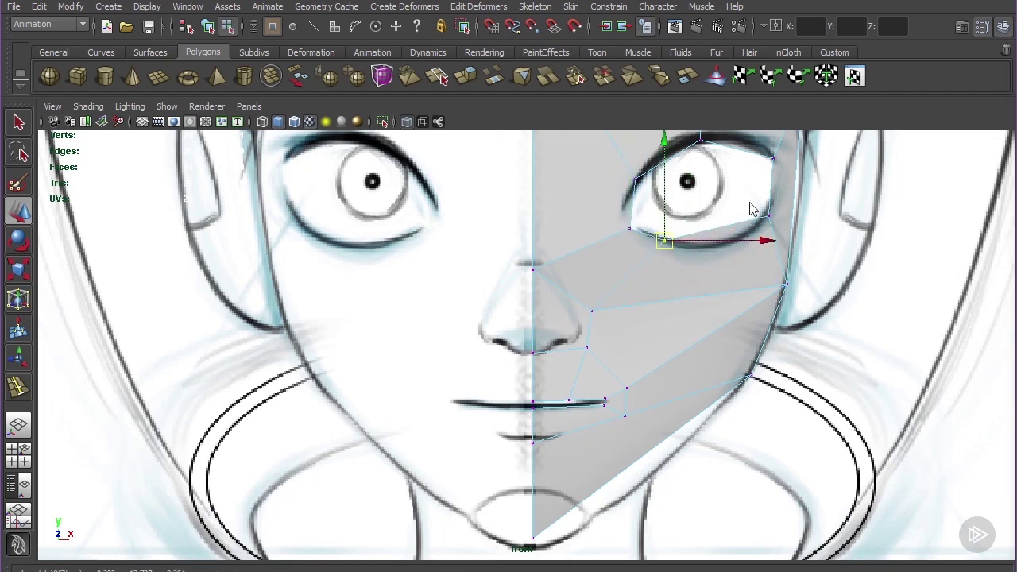
pyautogui.moveTo(769, 218); pyautogui.dragTo(766, 238)
# - Insert a second edge loop around the nose and mouth area, outside the existing mouth loop, in the front view
pyautogui.keyDown('alt'); pyautogui.moveTo(677, 319); pyautogui.dragTo(674, 270, button='middle'); pyautogui.keyUp('alt')
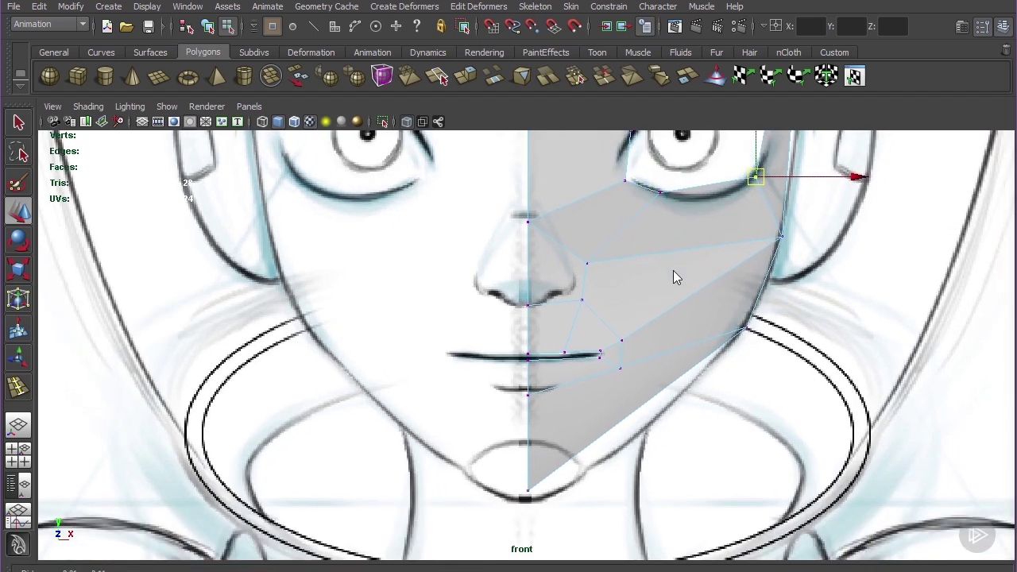
pyautogui.moveTo(576, 251); pyautogui.dragTo(532, 242)
pyautogui.press('g')
pyautogui.press('w')
pyautogui.press('F9')
# - Move the second loop's vertices to the nose bridge, the nostril's outer edge and close around the mouth corner in the front view
pyautogui.click(529, 263)
pyautogui.click(587, 265)
pyautogui.moveTo(589, 264); pyautogui.dragTo(584, 270)
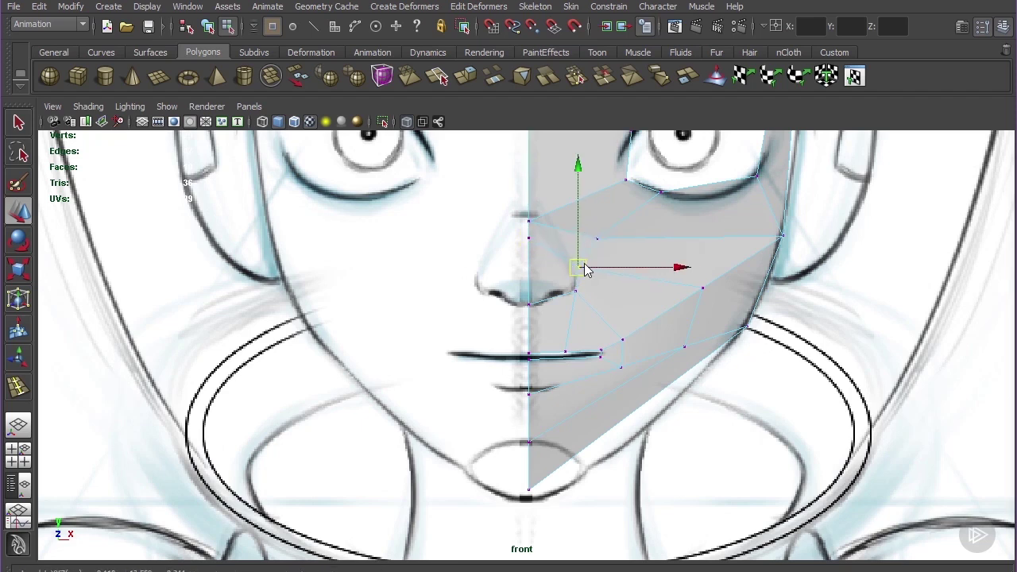
pyautogui.moveTo(673, 308); pyautogui.dragTo(674, 309)
pyautogui.moveTo(697, 293); pyautogui.dragTo(659, 328)
pyautogui.moveTo(698, 336); pyautogui.dragTo(673, 359)
pyautogui.moveTo(689, 343); pyautogui.dragTo(638, 373)
pyautogui.moveTo(665, 311); pyautogui.dragTo(642, 328)
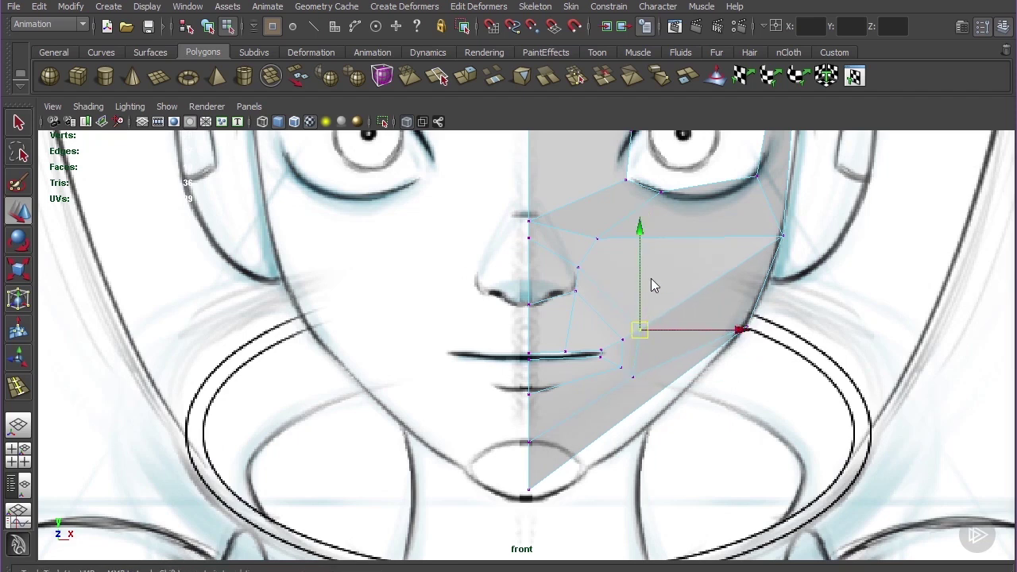
# - Shift the cheek vertex below the eye outward and move the middle lower-eyelid vertex outward along the drawn lid
pyautogui.keyDown('alt'); pyautogui.moveTo(650, 286); pyautogui.dragTo(642, 301, button='middle'); pyautogui.keyUp('alt')
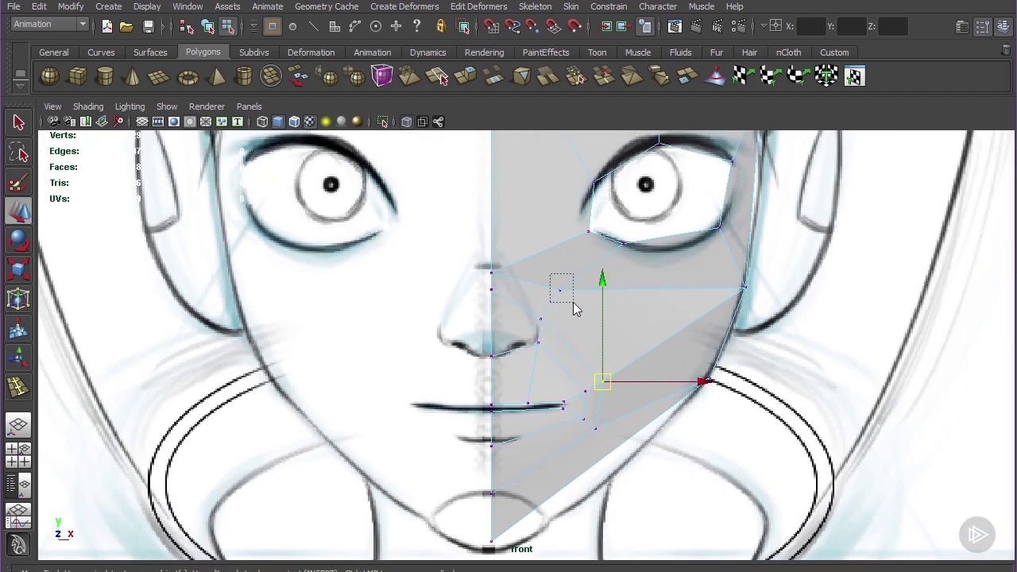
pyautogui.moveTo(575, 309)
pyautogui.mouseDown()
pyautogui.moveTo(606, 302)
pyautogui.moveTo(579, 297)
pyautogui.mouseUp()
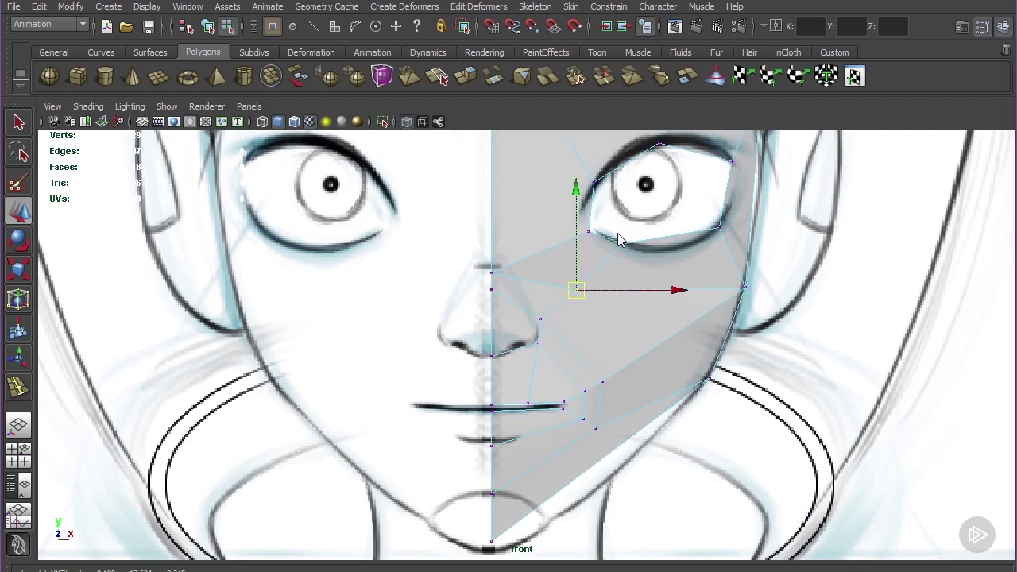
pyautogui.click(624, 243)
pyautogui.moveTo(626, 247); pyautogui.dragTo(644, 250)
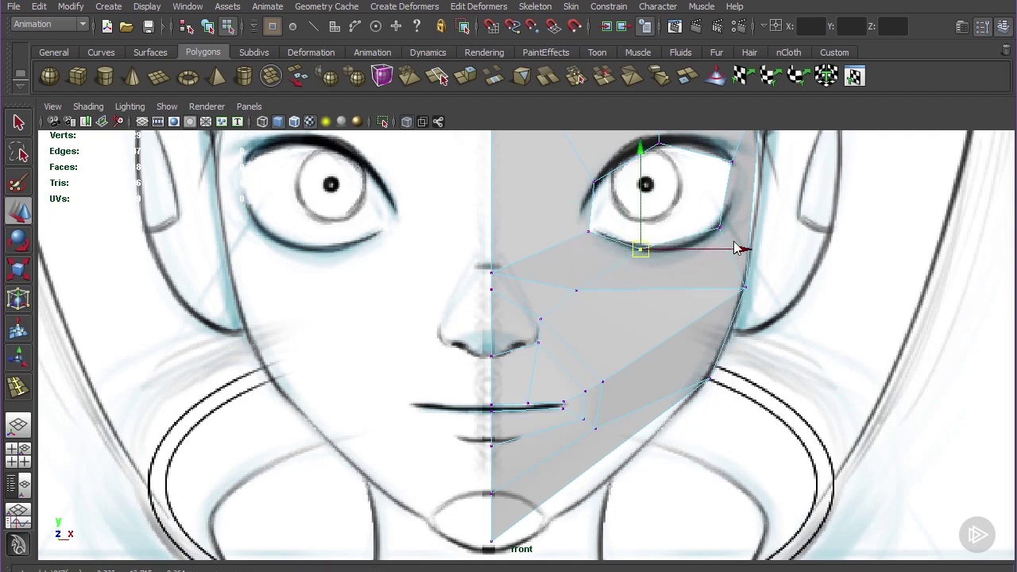
pyautogui.keyDown('alt'); pyautogui.moveTo(750, 217); pyautogui.dragTo(728, 256, button='middle'); pyautogui.keyUp('alt')
# - Lower the temple vertex along the drawn face outline in the front view and select the forehead vertex above the eye
pyautogui.click(710, 201)
pyautogui.scroll(-5, 707, 251)
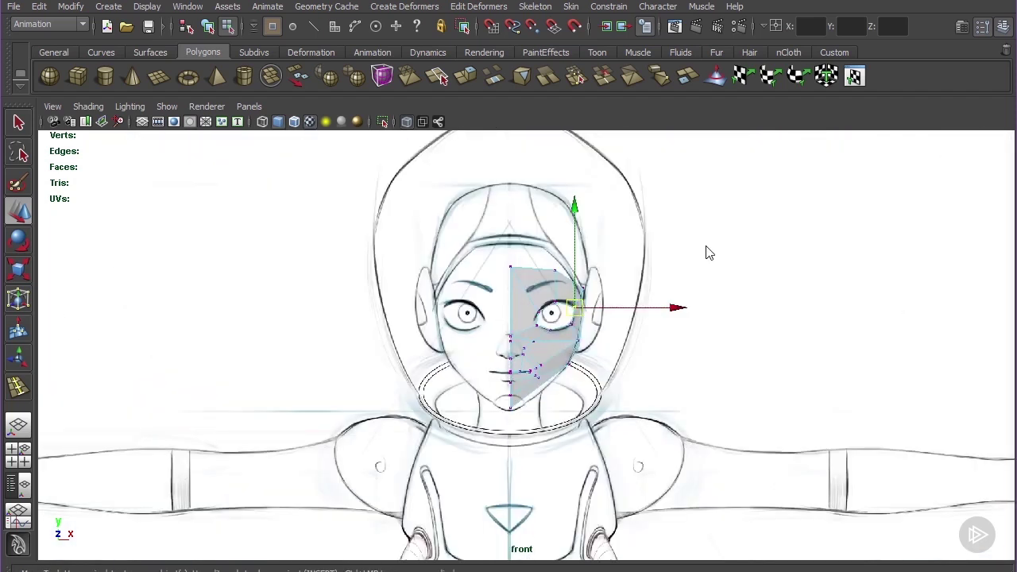
pyautogui.scroll(2, 644, 256)
pyautogui.moveTo(614, 258); pyautogui.dragTo(613, 260)
pyautogui.moveTo(620, 250); pyautogui.dragTo(621, 265)
pyautogui.click(578, 223)
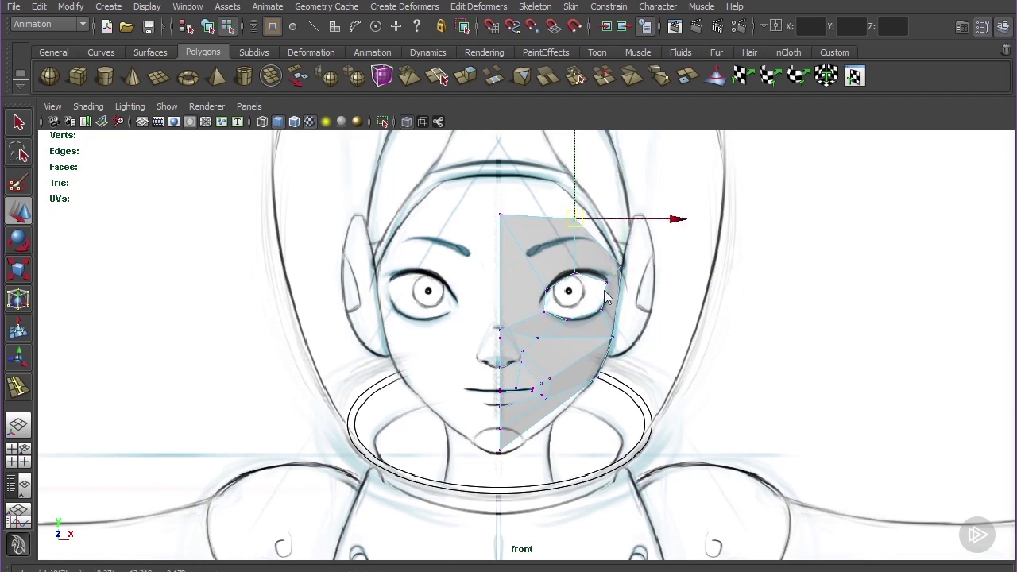
# - In the side view, raise the upper-eyelid vertex to the drawn lid and fit the outer lower-lid vertex to the eye outline
pyautogui.press('space')
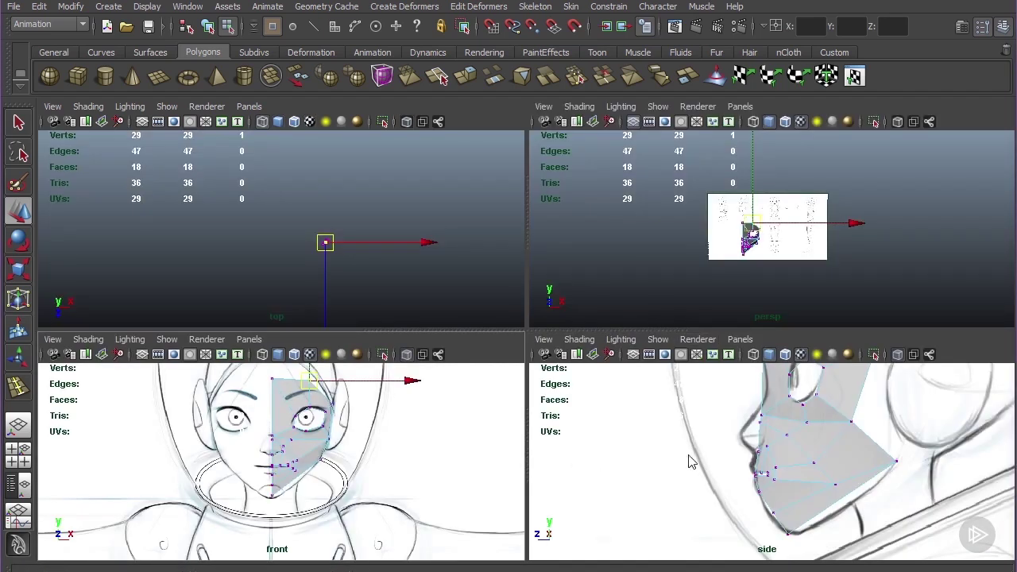
pyautogui.press('space')
pyautogui.keyDown('alt'); pyautogui.moveTo(810, 318); pyautogui.dragTo(807, 498, button='middle'); pyautogui.keyUp('alt')
pyautogui.scroll(2, 807, 498)
pyautogui.click(627, 296)
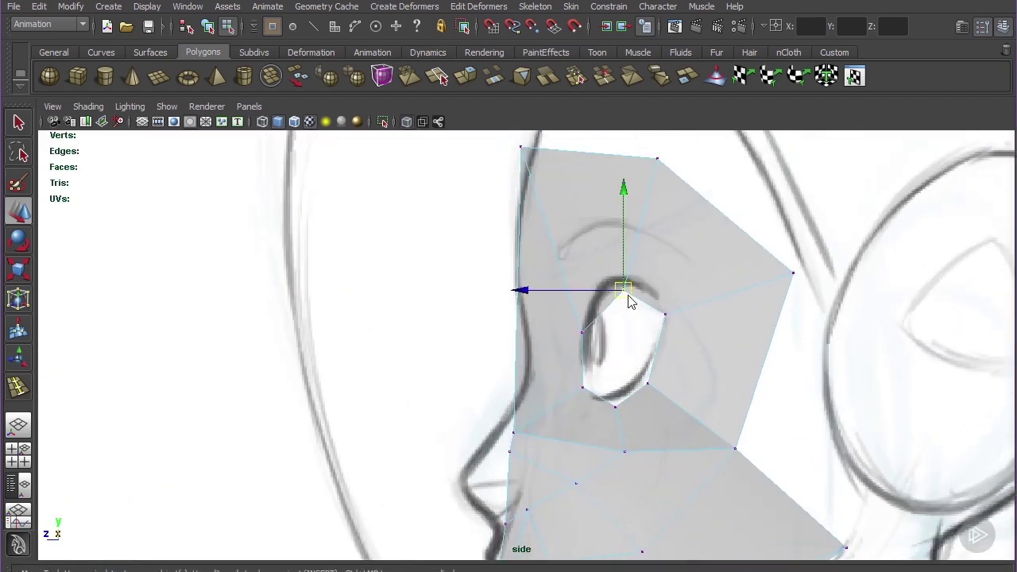
pyautogui.moveTo(628, 295); pyautogui.dragTo(625, 286)
pyautogui.moveTo(648, 383); pyautogui.dragTo(653, 383)
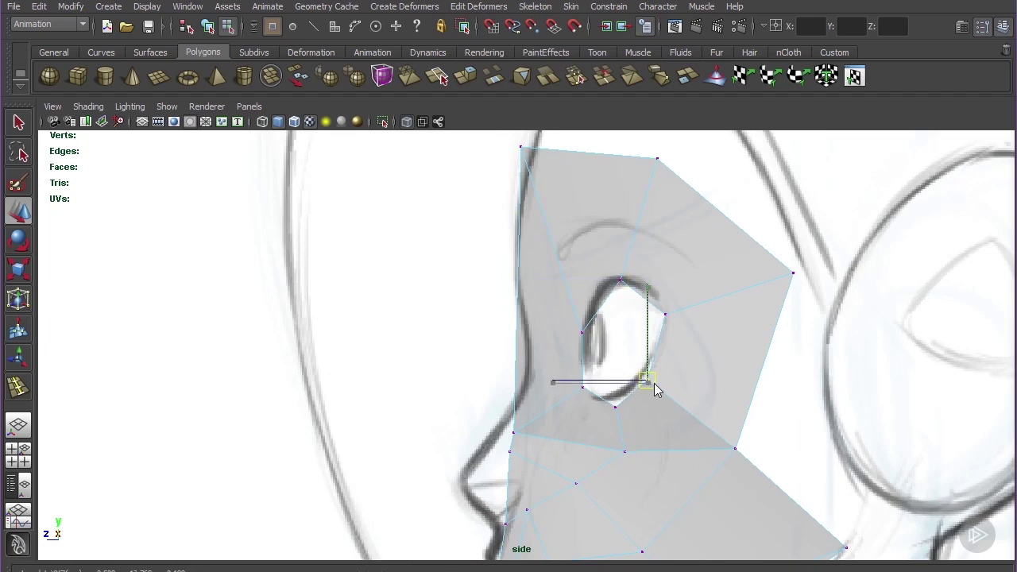
# - Move the bottom eyelid vertex and the cheek vertex below the eye forward in the side view
pyautogui.moveTo(591, 382); pyautogui.dragTo(542, 394)
pyautogui.hotkey('ctrl', 'z')
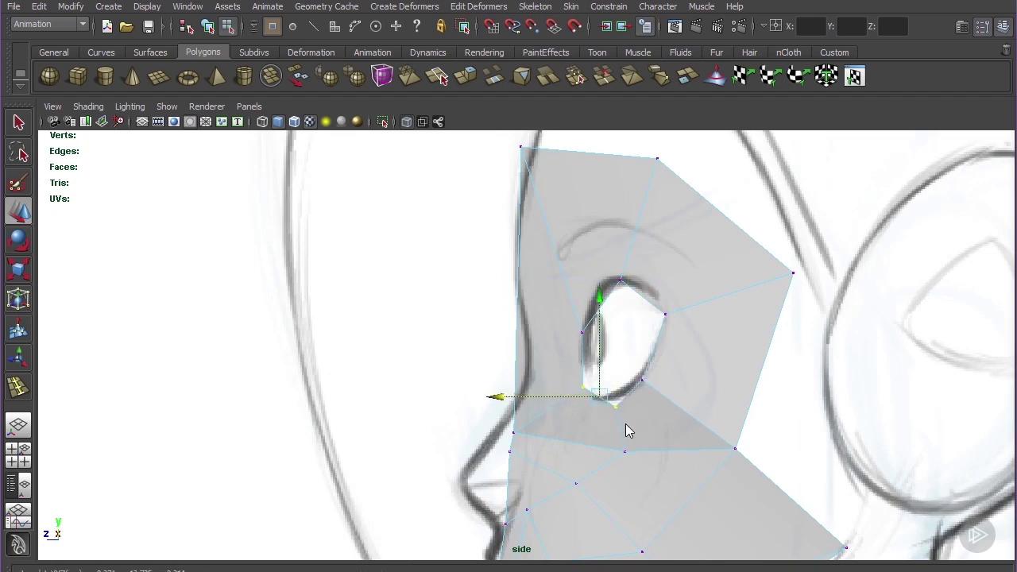
pyautogui.moveTo(625, 423); pyautogui.dragTo(565, 406)
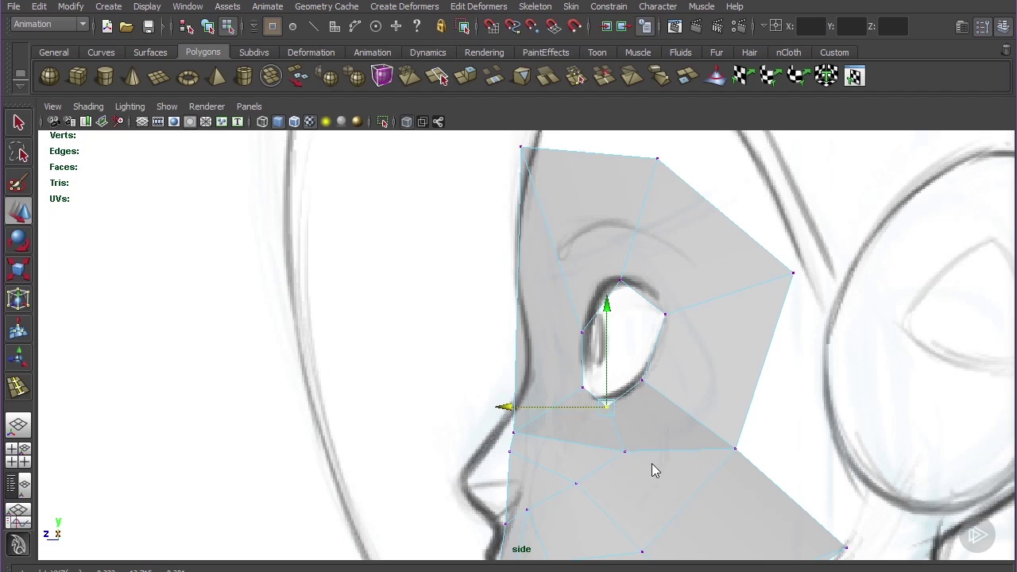
pyautogui.moveTo(651, 463); pyautogui.dragTo(512, 447)
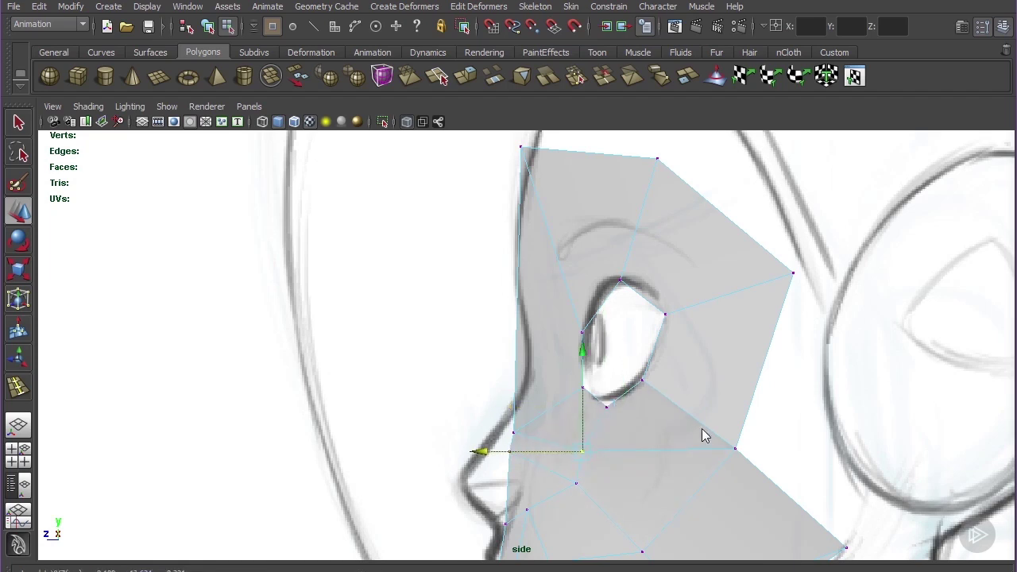
# - Shift the outer loop's vertices beside the nostril and around the mouth corner forward in the side view
pyautogui.keyDown('alt'); pyautogui.moveTo(708, 440); pyautogui.dragTo(720, 325, button='middle'); pyautogui.keyUp('alt')
pyautogui.moveTo(615, 391); pyautogui.dragTo(521, 379)
pyautogui.moveTo(658, 460)
pyautogui.mouseDown()
pyautogui.moveTo(627, 461)
pyautogui.moveTo(583, 439)
pyautogui.moveTo(726, 502)
pyautogui.mouseUp()
pyautogui.moveTo(706, 489); pyautogui.dragTo(582, 484)
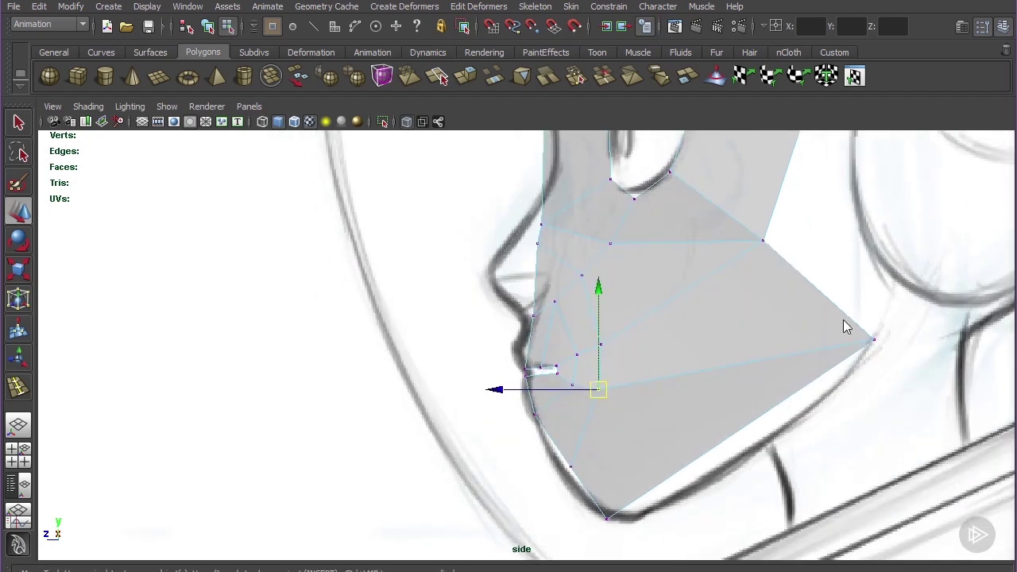
# - Lower the jaw-corner vertex onto the drawn jawline and move the front chin vertex onto the chin profile
pyautogui.moveTo(843, 319); pyautogui.dragTo(875, 352)
pyautogui.moveTo(876, 351); pyautogui.dragTo(843, 389, button='middle')
pyautogui.keyDown('alt'); pyautogui.moveTo(606, 464); pyautogui.dragTo(623, 410, button='middle'); pyautogui.keyUp('alt')
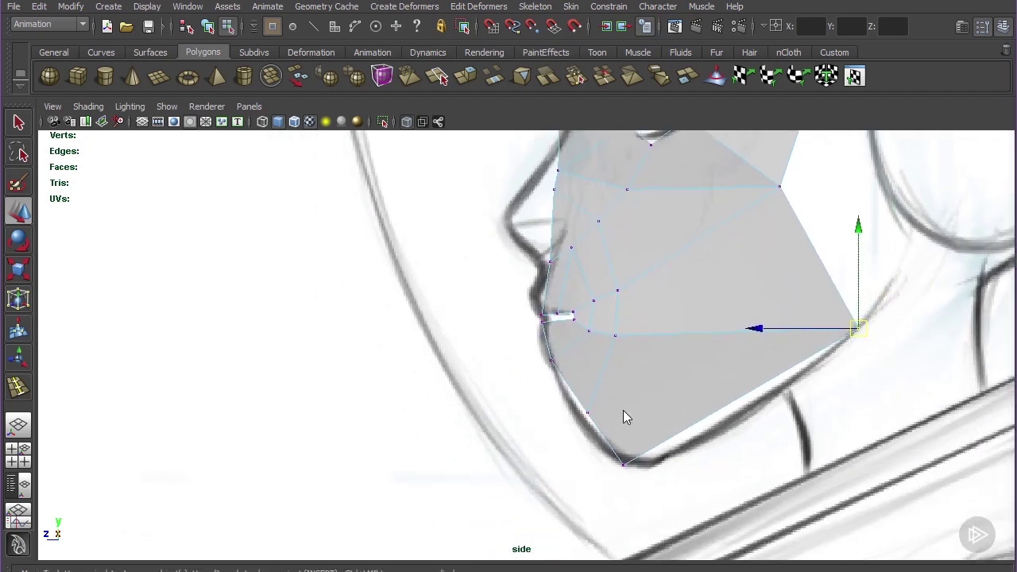
pyautogui.moveTo(607, 442); pyautogui.dragTo(634, 472)
pyautogui.moveTo(606, 390); pyautogui.dragTo(576, 414)
pyautogui.scroll(-5, 634, 359)
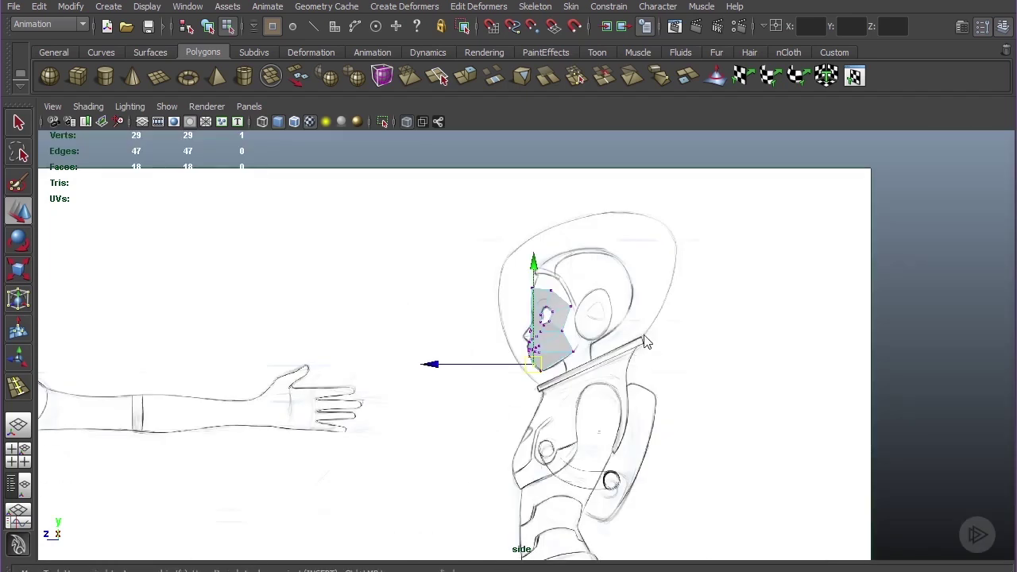
pyautogui.scroll(5, 596, 278)
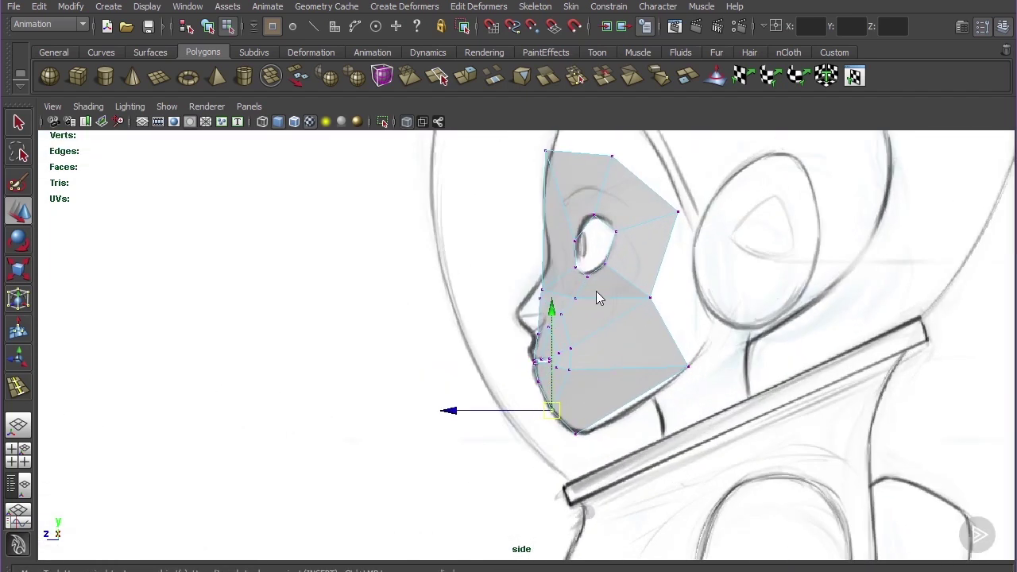
# - Extrude the nose face beside the centre line and pull the extrusion forward out of the face in the perspective view
pyautogui.press('space')
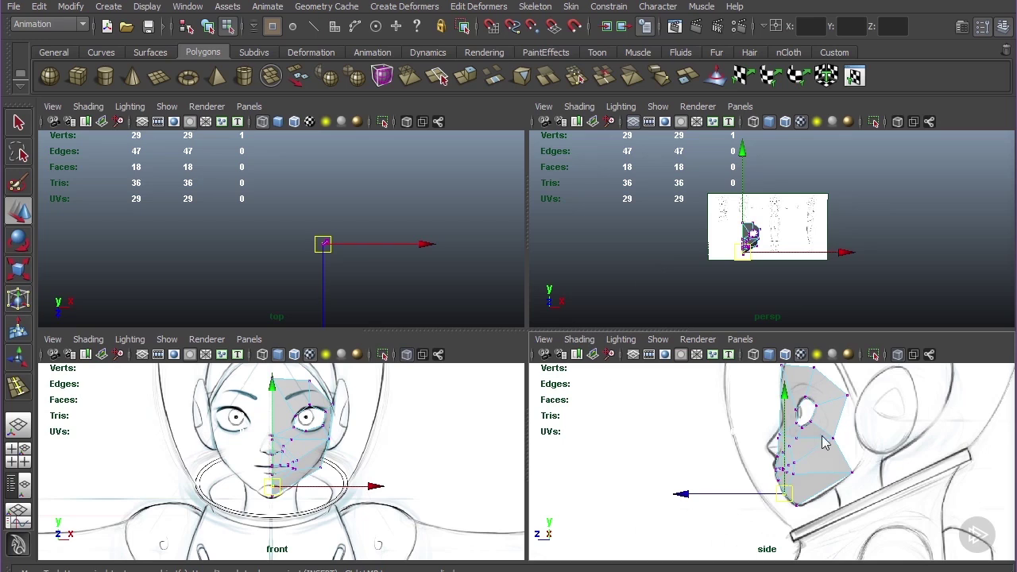
pyautogui.scroll(-5, 820, 437)
pyautogui.press('space')
pyautogui.press('space')
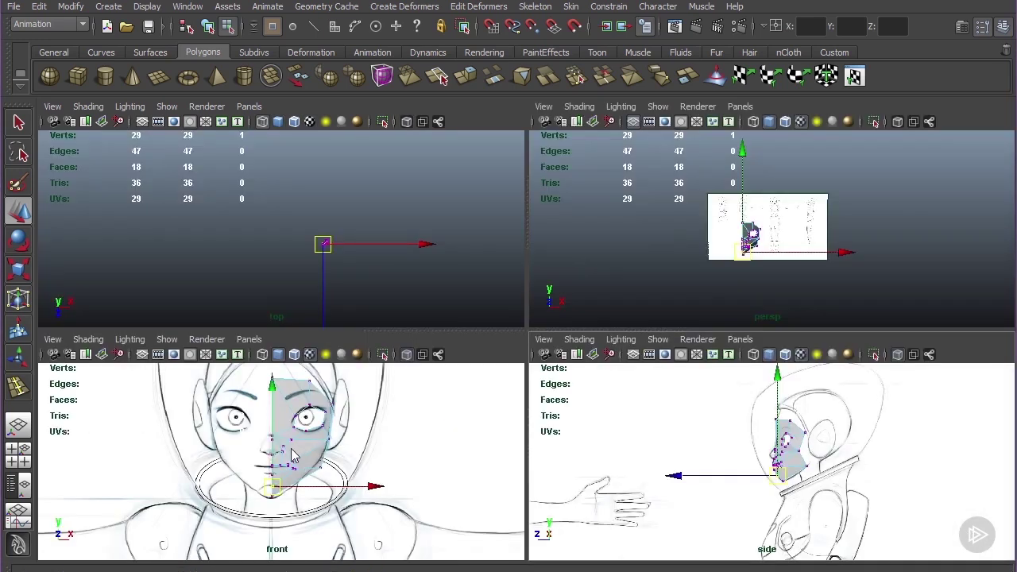
pyautogui.scroll(5, 292, 454)
pyautogui.press('space')
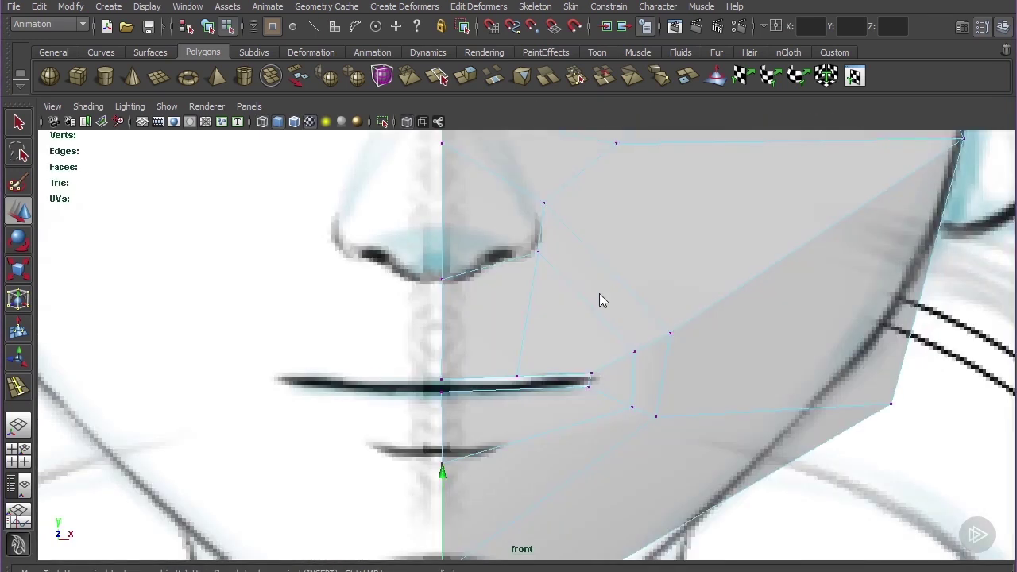
pyautogui.keyDown('alt'); pyautogui.moveTo(599, 293); pyautogui.dragTo(654, 435, button='middle'); pyautogui.keyUp('alt')
pyautogui.moveTo(559, 355); pyautogui.dragTo(566, 411, button='right')
pyautogui.click(550, 364)
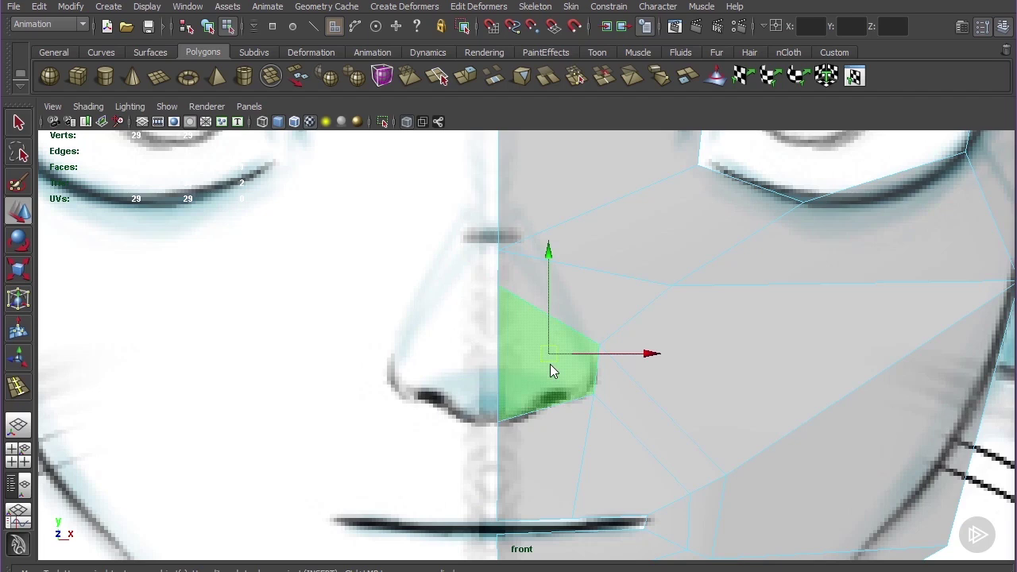
pyautogui.scroll(-5, 550, 363)
pyautogui.scroll(2, 550, 363)
pyautogui.press('space')
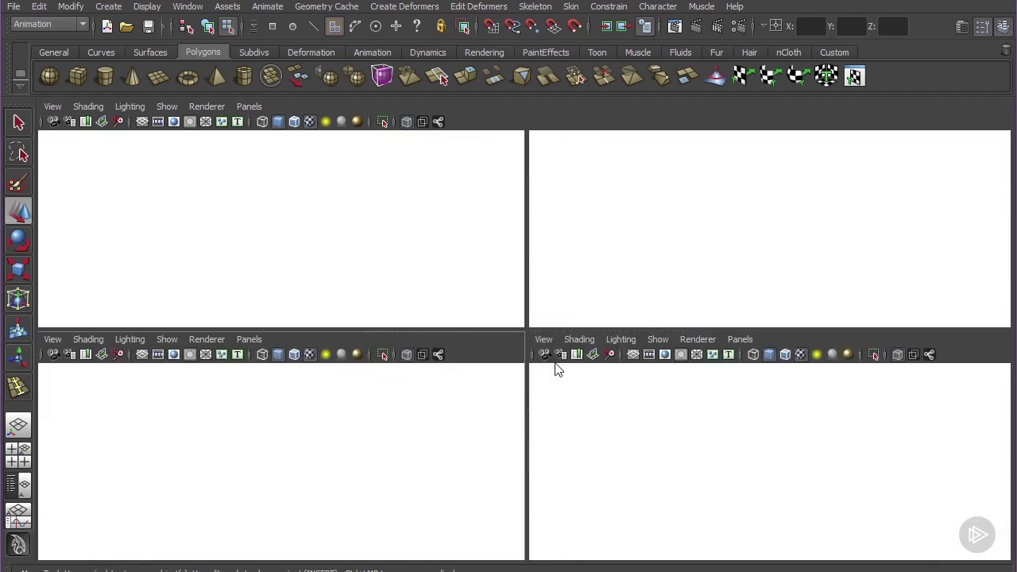
pyautogui.press('space')
pyautogui.keyDown('alt'); pyautogui.moveTo(556, 391); pyautogui.dragTo(496, 397); pyautogui.keyUp('alt')
pyautogui.keyDown('alt'); pyautogui.moveTo(496, 397); pyautogui.dragTo(620, 336, button='middle'); pyautogui.keyUp('alt')
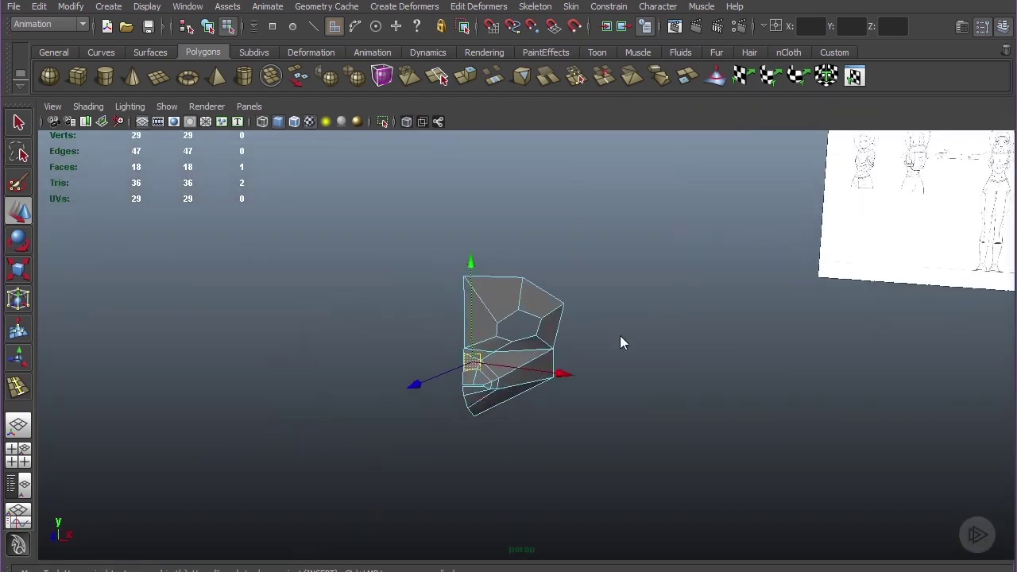
pyautogui.keyDown('alt'); pyautogui.moveTo(620, 343); pyautogui.dragTo(565, 342); pyautogui.keyUp('alt')
pyautogui.hotkey('ctrl', 'e')
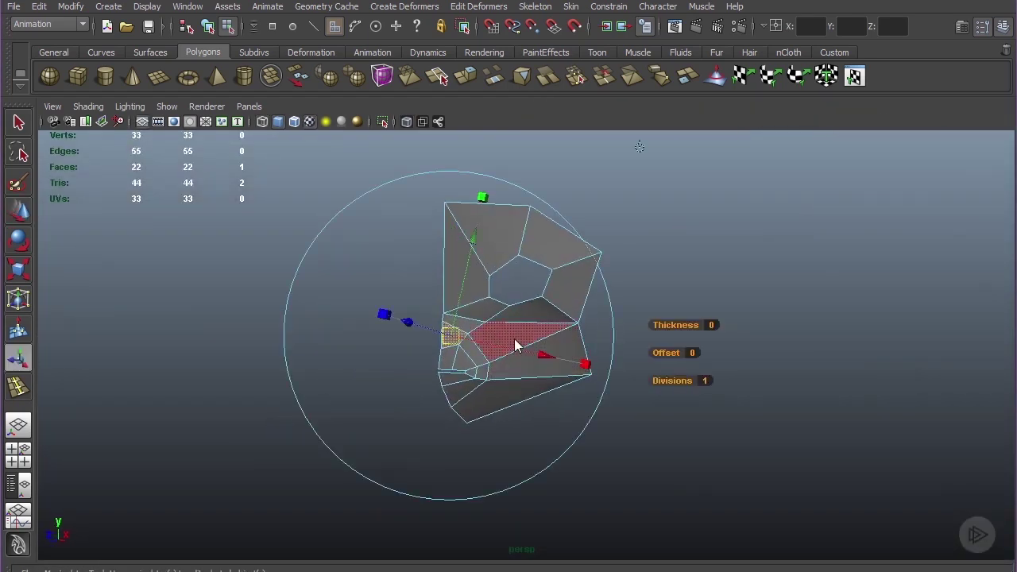
pyautogui.press('w')
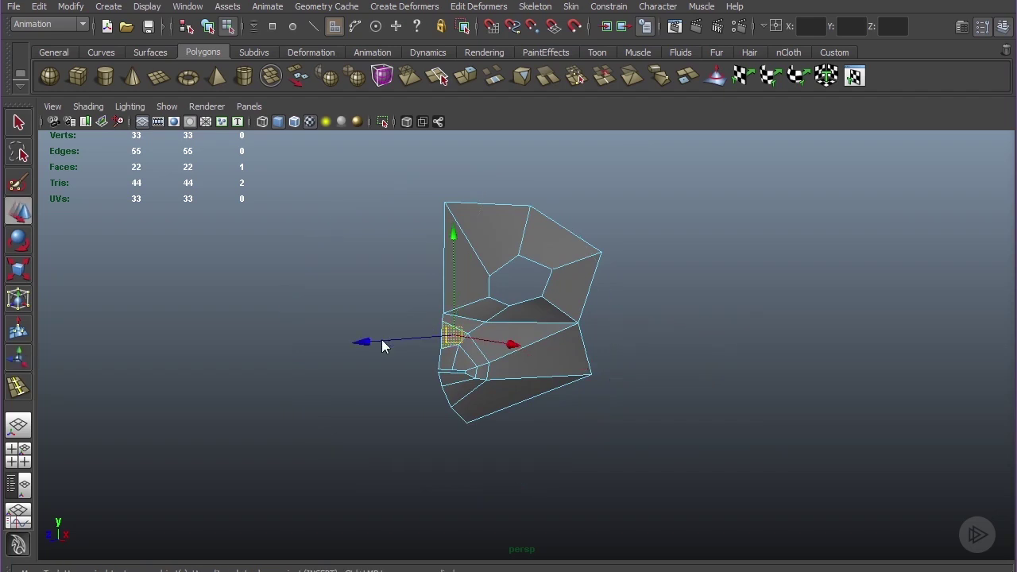
pyautogui.moveTo(382, 340); pyautogui.dragTo(364, 343)
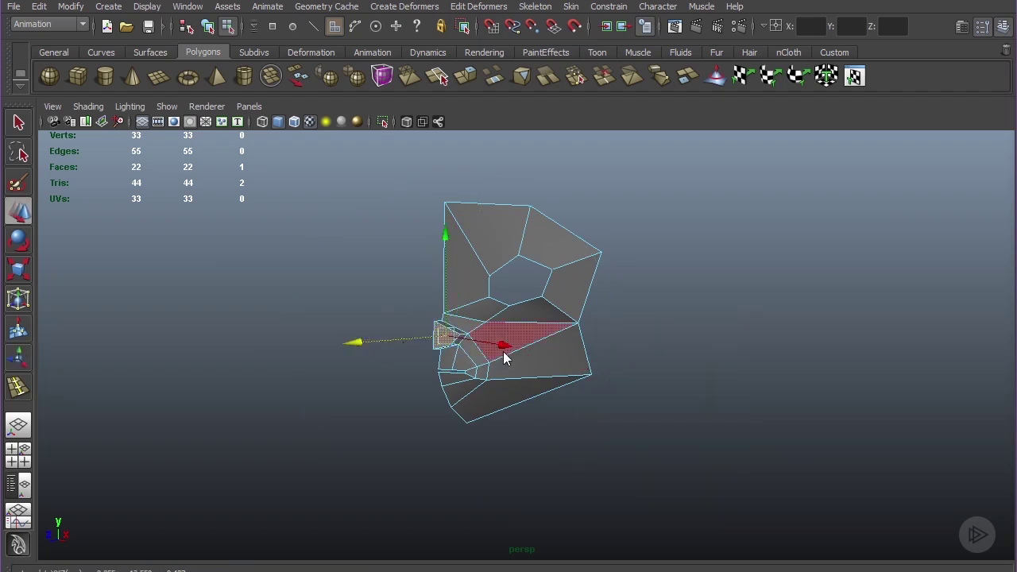
# - Delete the nose extrusion's inner face along the centre line and return to the side view
pyautogui.keyDown('alt'); pyautogui.moveTo(472, 352); pyautogui.dragTo(419, 368); pyautogui.keyUp('alt')
pyautogui.press('Delete')
pyautogui.press('space')
pyautogui.press('space')
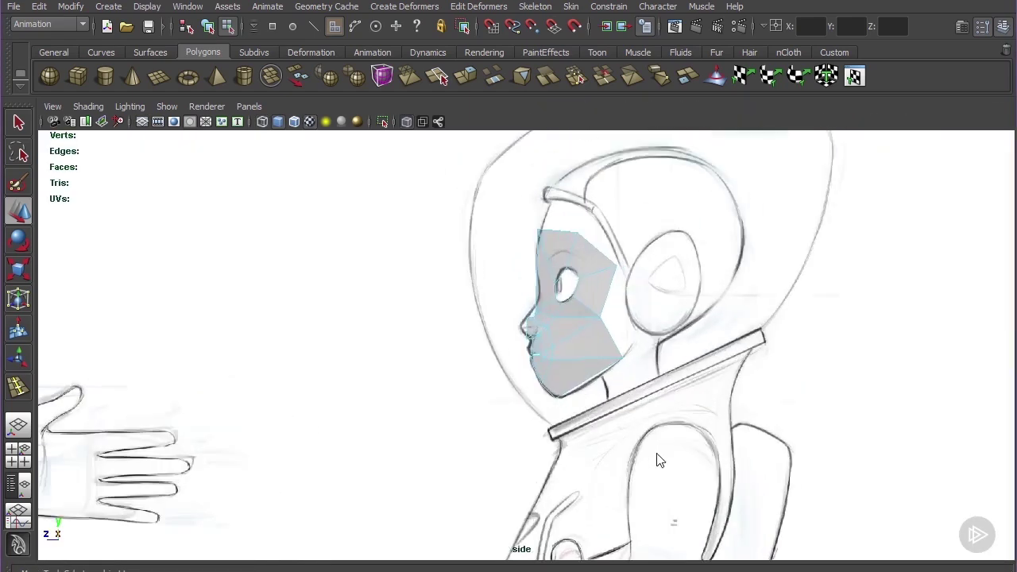
# - Fit the extruded nose's vertices to the drawn nose profile and nostril, and adjust the cheek vertex beside it
pyautogui.scroll(3, 562, 334)
pyautogui.press('F9')
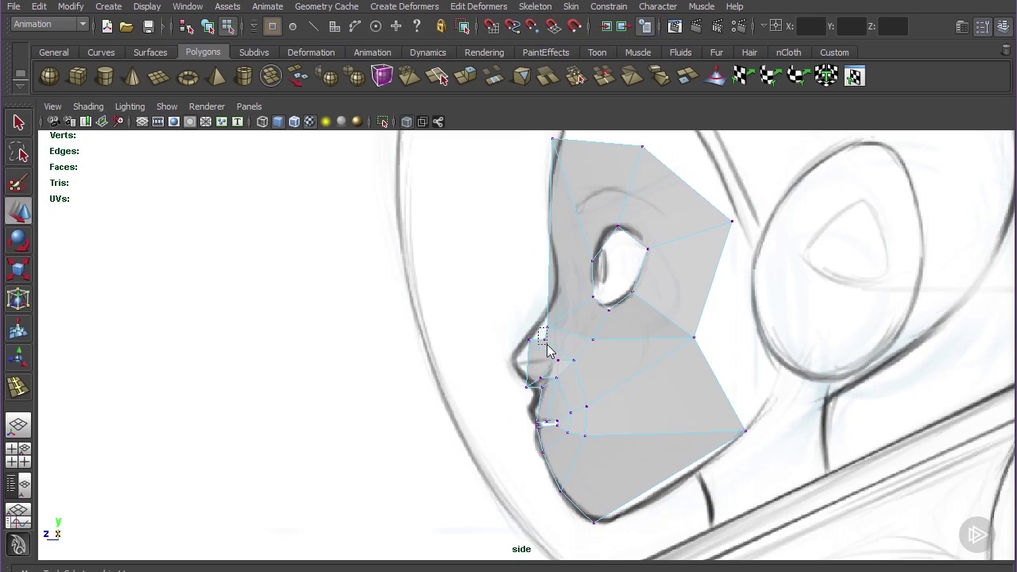
pyautogui.click(545, 339)
pyautogui.moveTo(547, 345); pyautogui.dragTo(545, 382)
pyautogui.click(534, 331)
pyautogui.moveTo(541, 379); pyautogui.dragTo(589, 340)
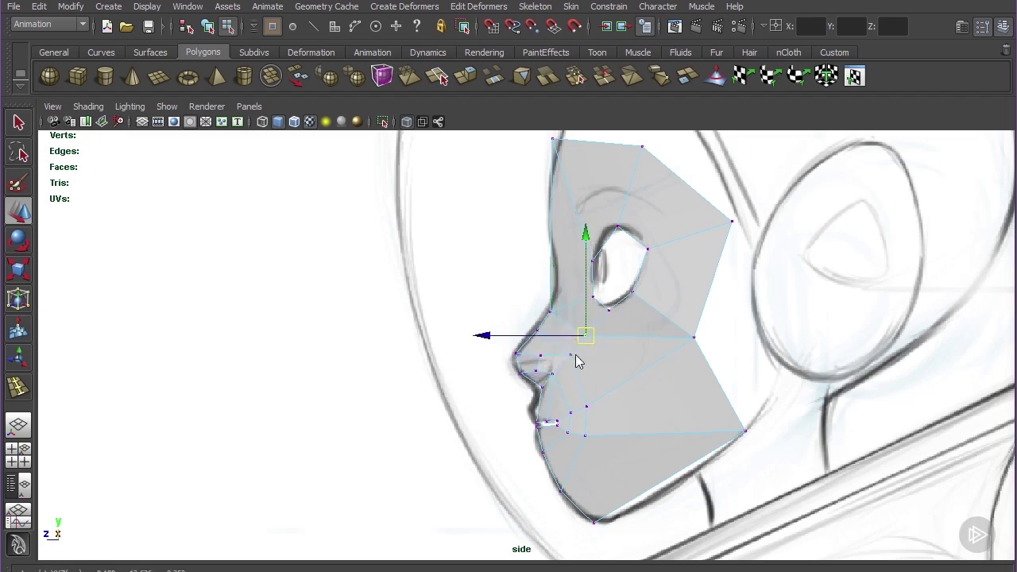
# - Adjust the vertices below the nose, on the lower eyelid and on the chin to the side drawing
pyautogui.click(542, 388)
pyautogui.moveTo(543, 389); pyautogui.dragTo(538, 389)
pyautogui.click(537, 421)
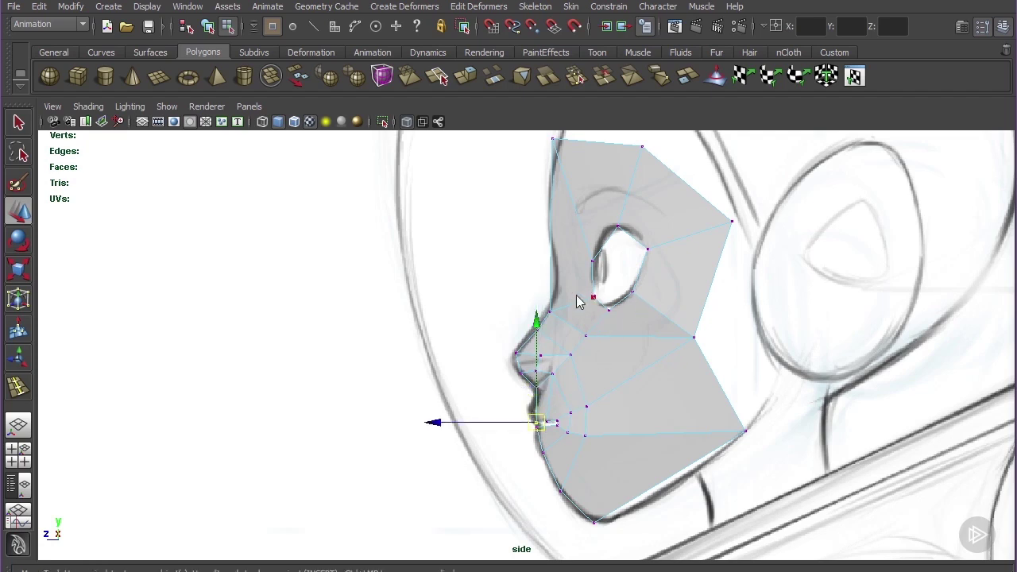
pyautogui.moveTo(610, 316); pyautogui.dragTo(612, 318)
pyautogui.keyDown('alt'); pyautogui.moveTo(628, 435); pyautogui.dragTo(633, 411, button='middle'); pyautogui.keyUp('alt')
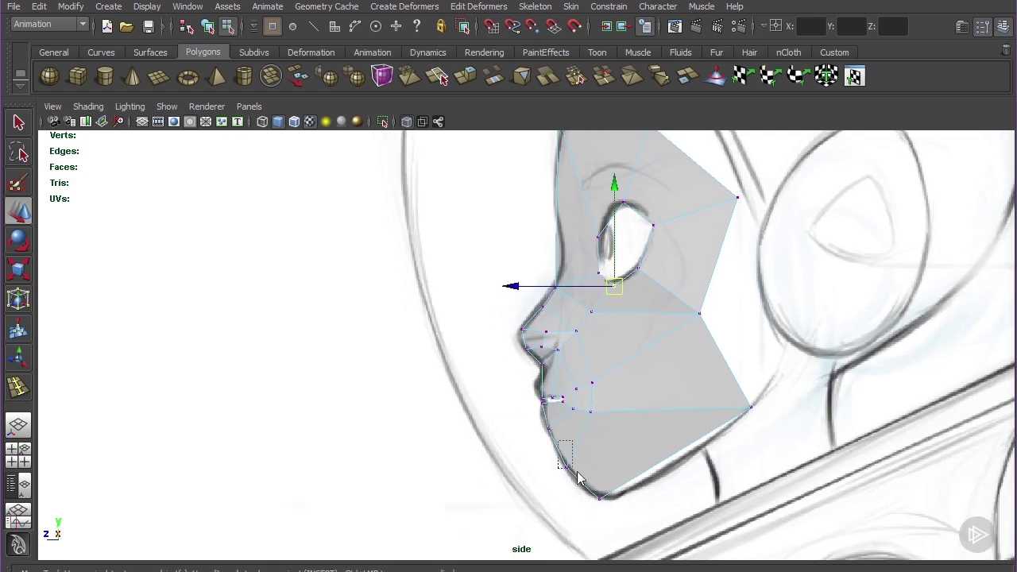
pyautogui.moveTo(577, 475); pyautogui.dragTo(574, 472)
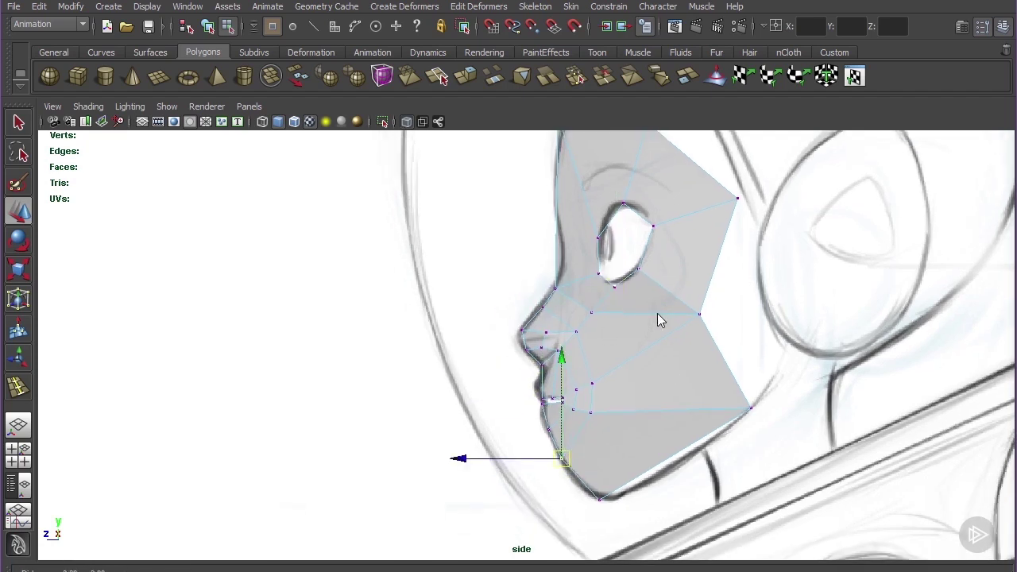
# - Insert edge loops from the outer eye edge to the face side and from the inner eye edge to the centre line
pyautogui.keyDown('alt'); pyautogui.moveTo(657, 314); pyautogui.dragTo(640, 363, button='middle'); pyautogui.keyUp('alt')
pyautogui.press('y')
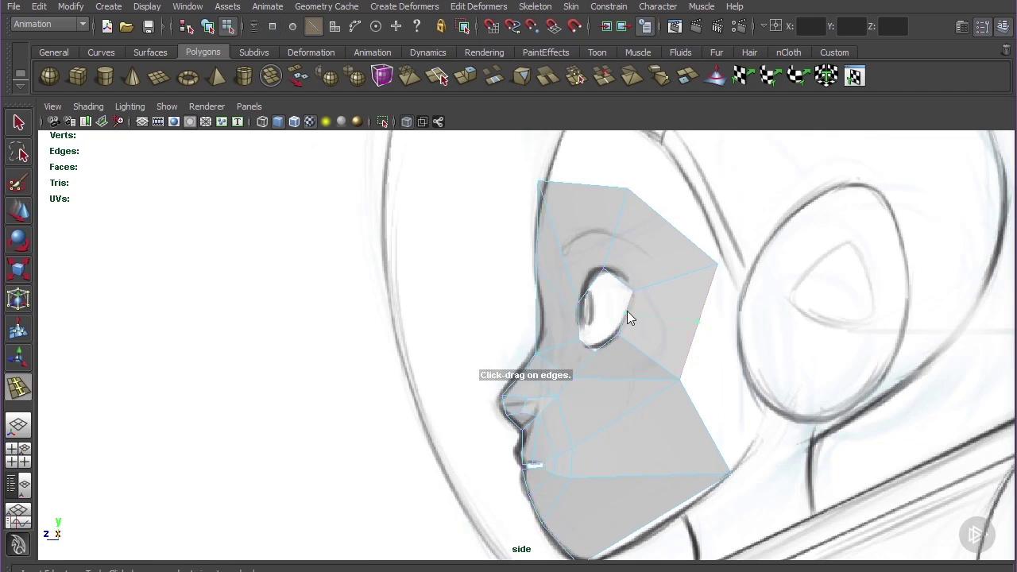
pyautogui.moveTo(637, 315); pyautogui.dragTo(646, 300)
# - In the front view, lower the new centre-line vertex between the eyes to the level of the inner eye corner
pyautogui.press('space')
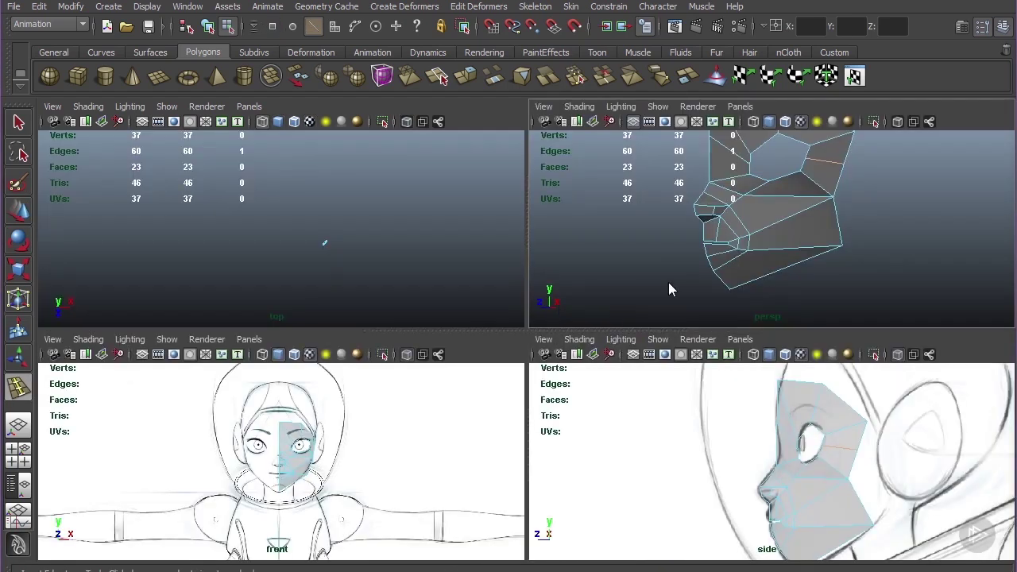
pyautogui.press('space')
pyautogui.scroll(5, 555, 314)
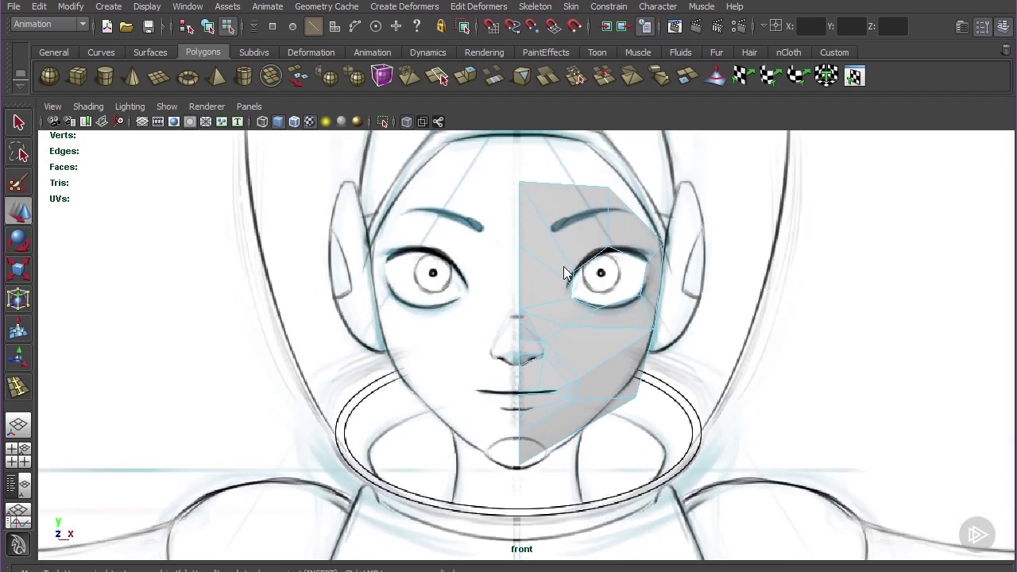
pyautogui.press('w')
pyautogui.keyDown('alt'); pyautogui.moveTo(539, 285); pyautogui.dragTo(536, 314, button='middle'); pyautogui.keyUp('alt')
pyautogui.press('F9')
pyautogui.moveTo(500, 255); pyautogui.dragTo(530, 265)
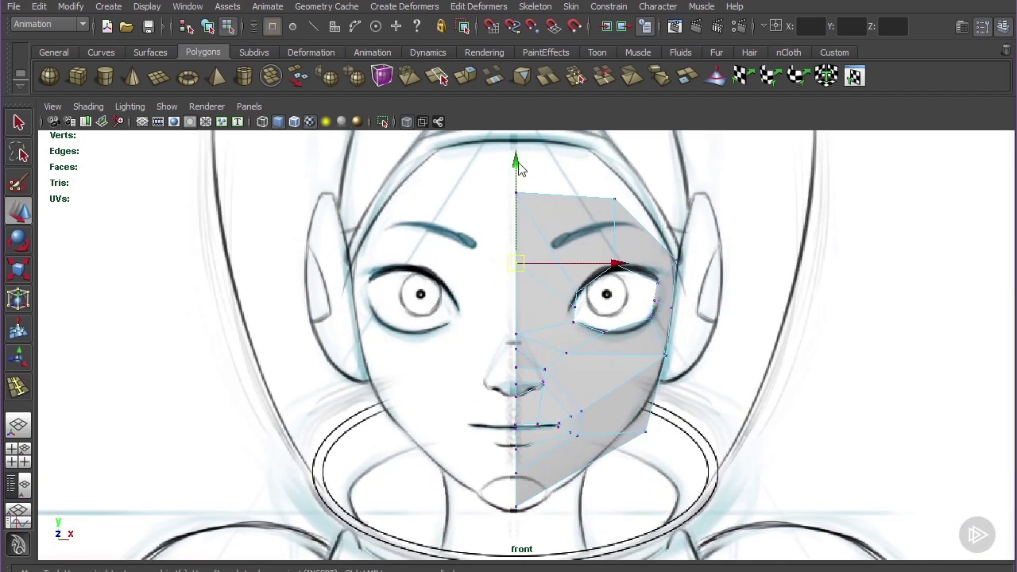
pyautogui.moveTo(518, 167); pyautogui.dragTo(515, 208)
# - Move the inner and outer eye-corner vertices and the outer upper-lid vertex onto the drawn eye outline
pyautogui.click(645, 295)
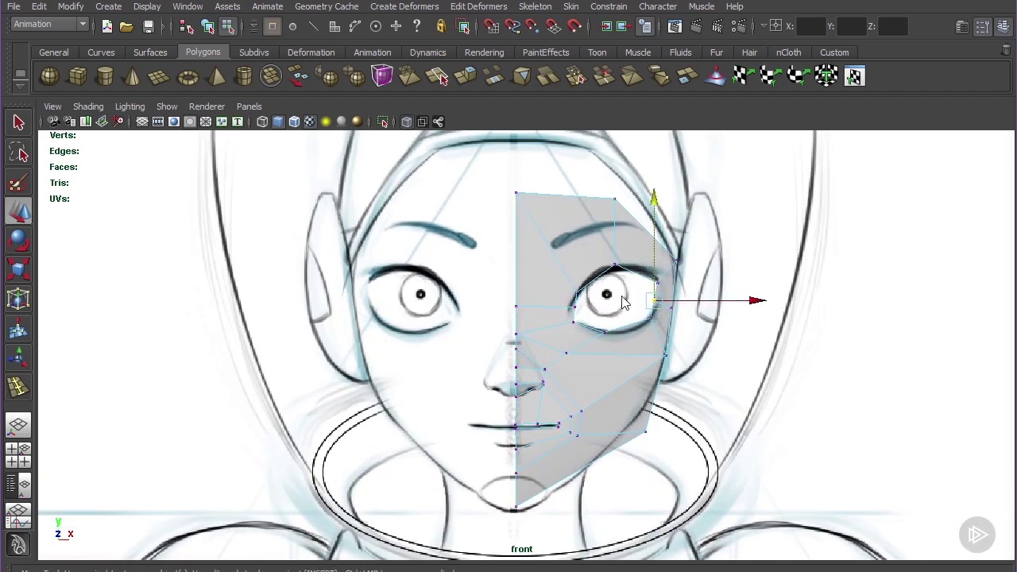
pyautogui.moveTo(574, 307)
pyautogui.mouseDown()
pyautogui.moveTo(548, 309)
pyautogui.moveTo(575, 313)
pyautogui.mouseUp()
pyautogui.keyDown('alt'); pyautogui.moveTo(575, 312); pyautogui.dragTo(626, 294, button='right'); pyautogui.keyUp('alt')
pyautogui.keyDown('alt'); pyautogui.moveTo(626, 294); pyautogui.dragTo(484, 313, button='middle'); pyautogui.keyUp('alt')
pyautogui.moveTo(566, 289); pyautogui.dragTo(584, 303)
pyautogui.moveTo(578, 295); pyautogui.dragTo(578, 263)
pyautogui.click(580, 268)
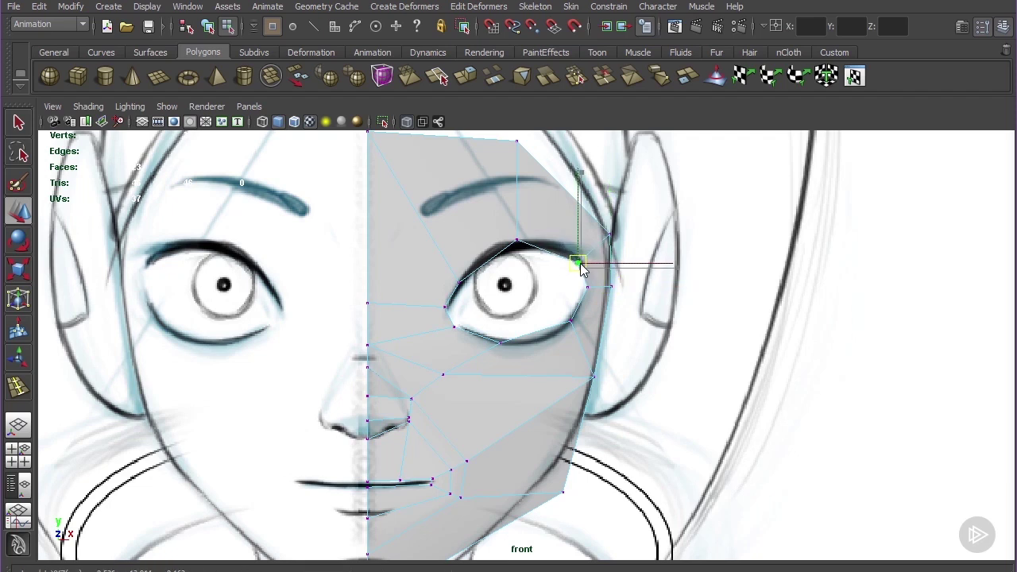
# - Move the middle lower-lid vertex toward the nose along the drawn lid and adjust the top eyelid vertex
pyautogui.click(570, 321)
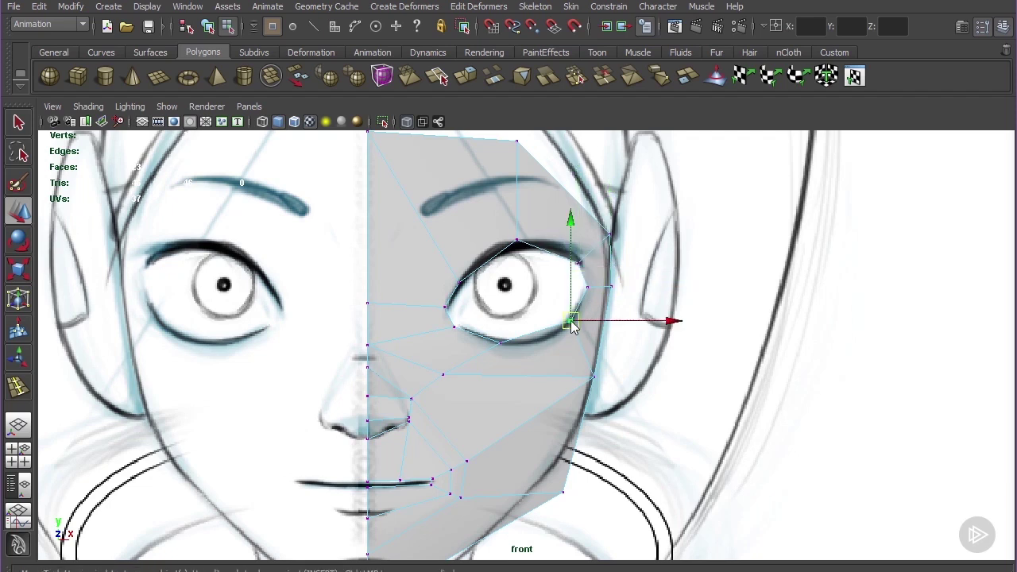
pyautogui.click(500, 342)
pyautogui.moveTo(498, 340); pyautogui.dragTo(478, 337)
pyautogui.keyDown('alt'); pyautogui.moveTo(486, 274); pyautogui.dragTo(490, 303, button='middle'); pyautogui.keyUp('alt')
pyautogui.click(520, 270)
pyautogui.scroll(-5, 521, 322)
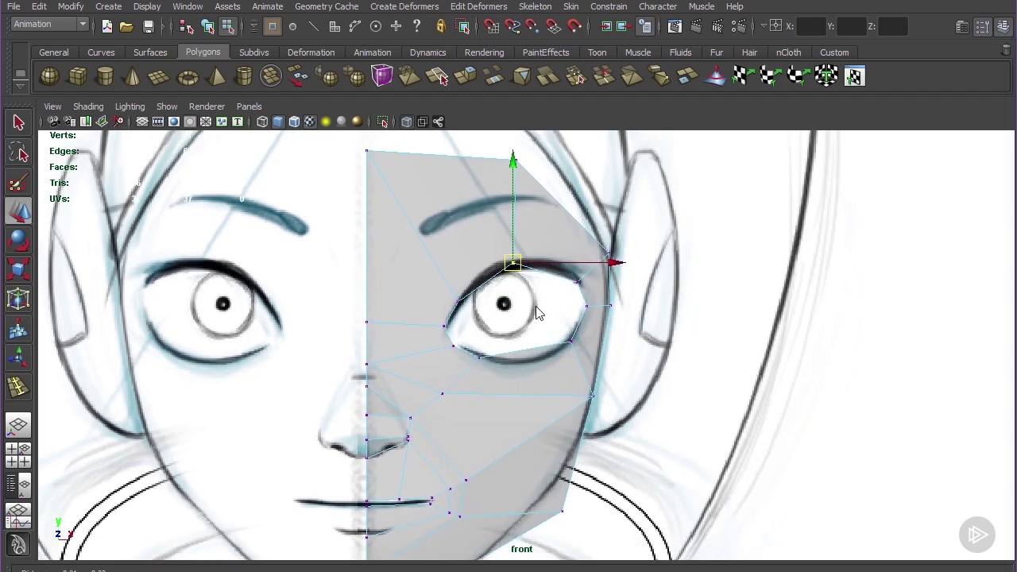
# - Insert an edge loop from the lower lip down through the mouth loops to the jaw edge in the front view
pyautogui.scroll(8, 520, 321)
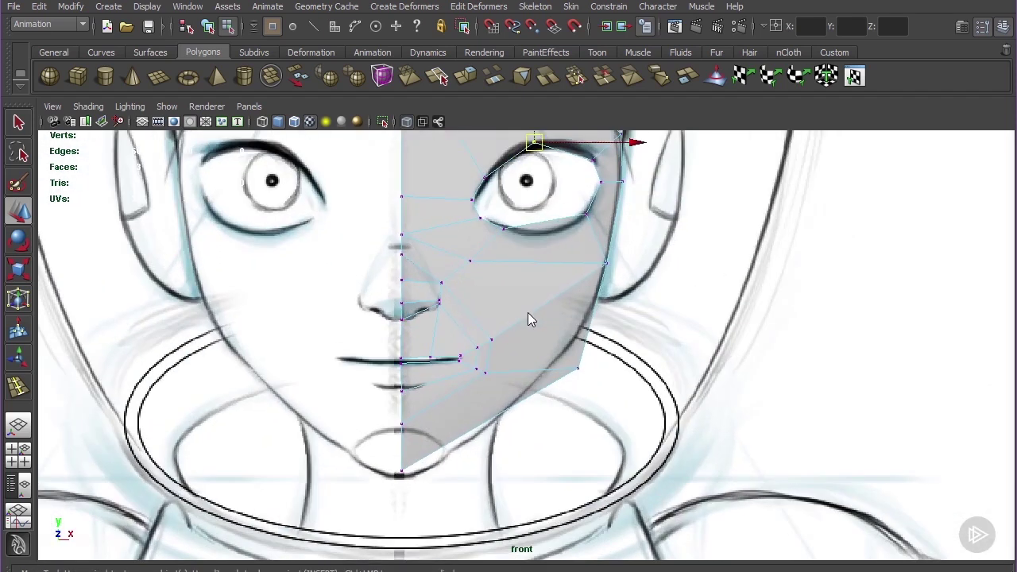
pyautogui.press('g')
pyautogui.click(467, 391)
pyautogui.press('w')
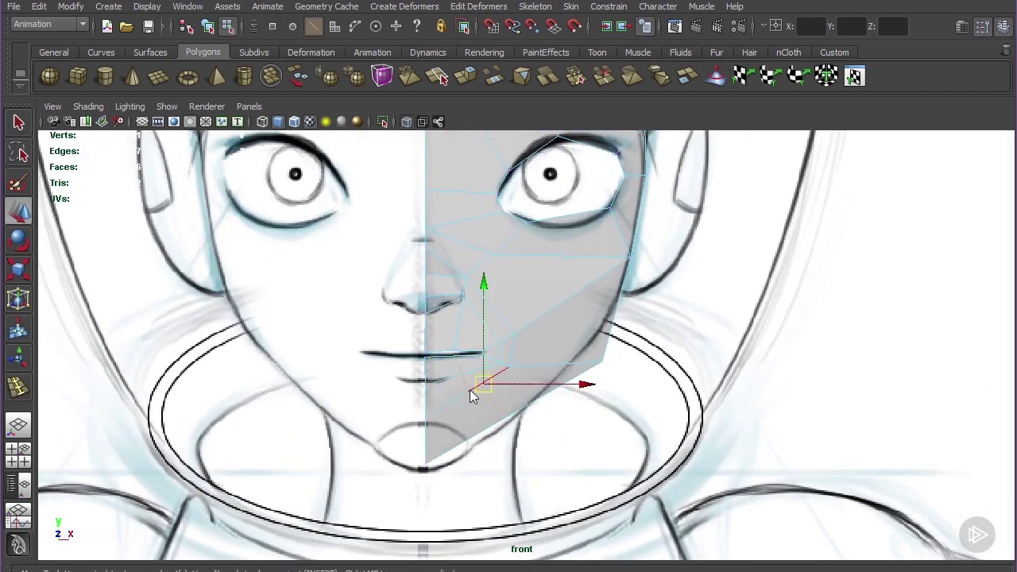
# - Move the new loop's jaw-edge vertex down to the chin outline and adjust its vertex just below the lower lip
pyautogui.press('F9')
pyautogui.moveTo(463, 386); pyautogui.dragTo(468, 449)
pyautogui.click(460, 391)
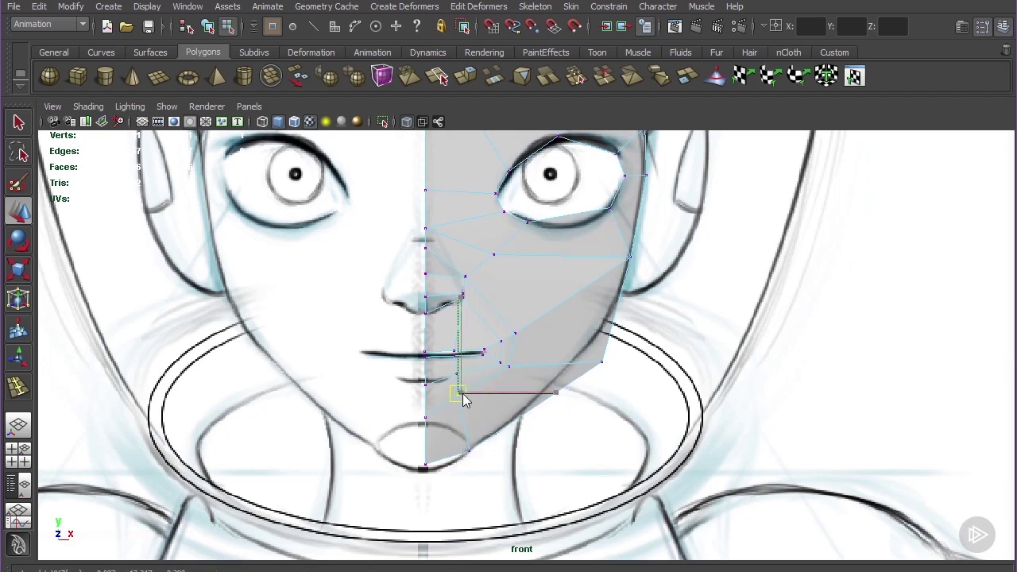
pyautogui.moveTo(464, 400); pyautogui.dragTo(459, 380)
# - Adjust the centre-line vertices below the mouth and raise the neighbouring loop vertex to match the lower-lip contour in the front view
pyautogui.click(429, 297)
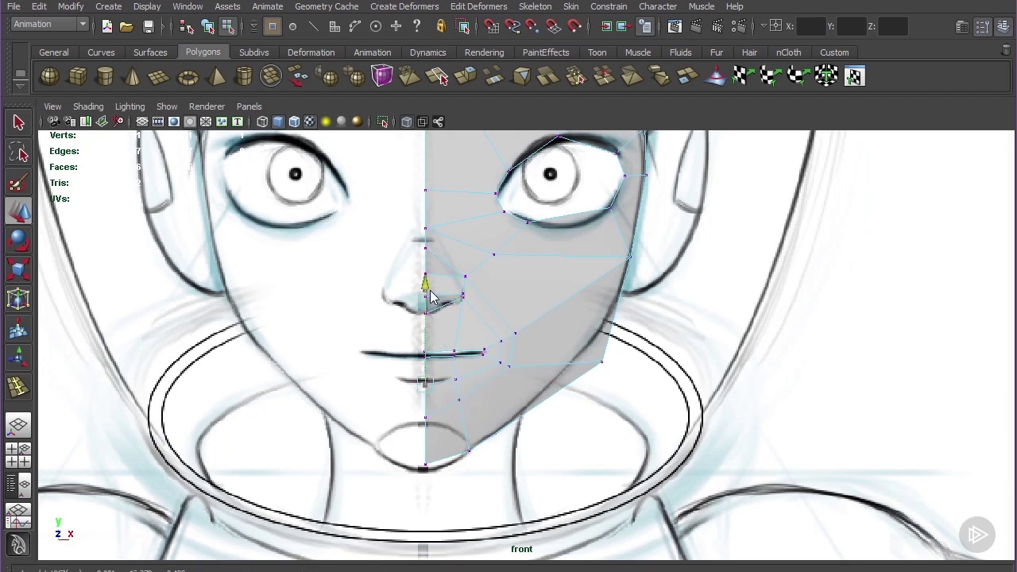
pyautogui.moveTo(430, 288); pyautogui.dragTo(430, 287)
pyautogui.moveTo(438, 410); pyautogui.dragTo(390, 373, button='right')
pyautogui.click(443, 412)
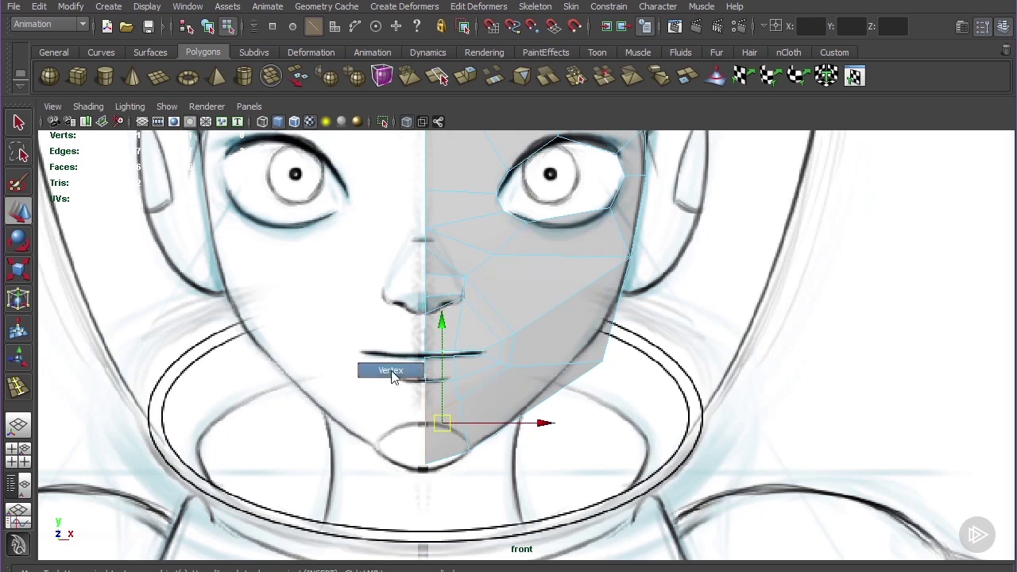
pyautogui.moveTo(416, 406); pyautogui.dragTo(440, 426)
pyautogui.moveTo(422, 310); pyautogui.dragTo(421, 311)
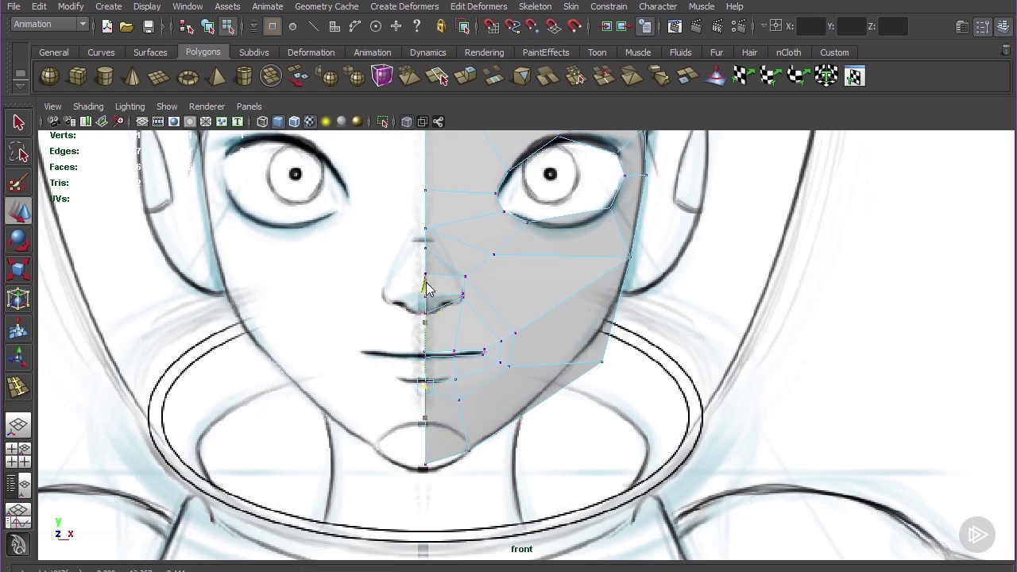
pyautogui.click(459, 400)
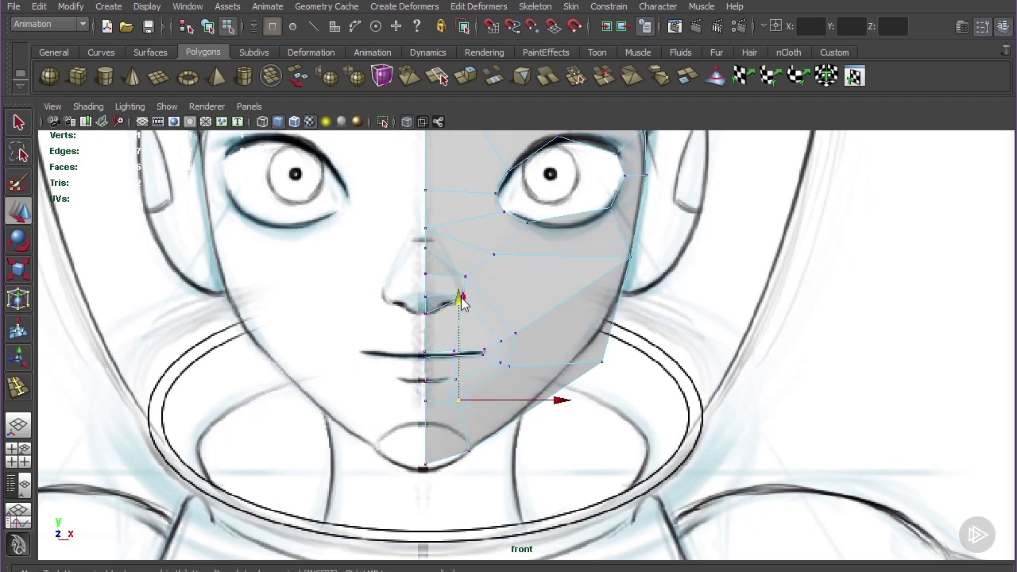
pyautogui.moveTo(461, 297); pyautogui.dragTo(461, 290)
# - In the side view, pull the nostril-wing vertices toward the drawn nose and adjust the vertex at the nose base
pyautogui.keyDown('alt'); pyautogui.moveTo(580, 305); pyautogui.dragTo(584, 327, button='middle'); pyautogui.keyUp('alt')
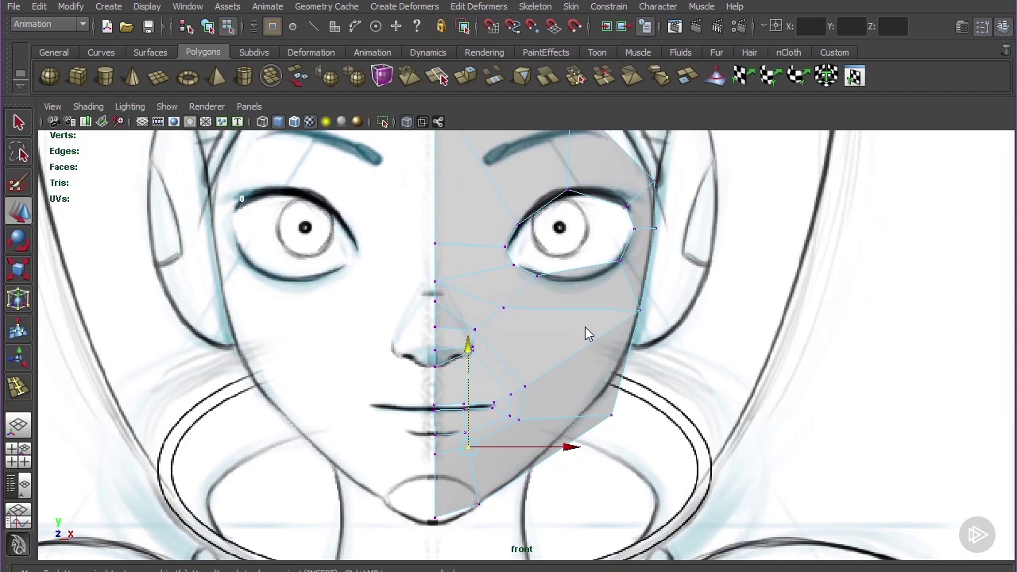
pyautogui.keyDown('alt'); pyautogui.moveTo(598, 256); pyautogui.dragTo(583, 348, button='middle'); pyautogui.keyUp('alt')
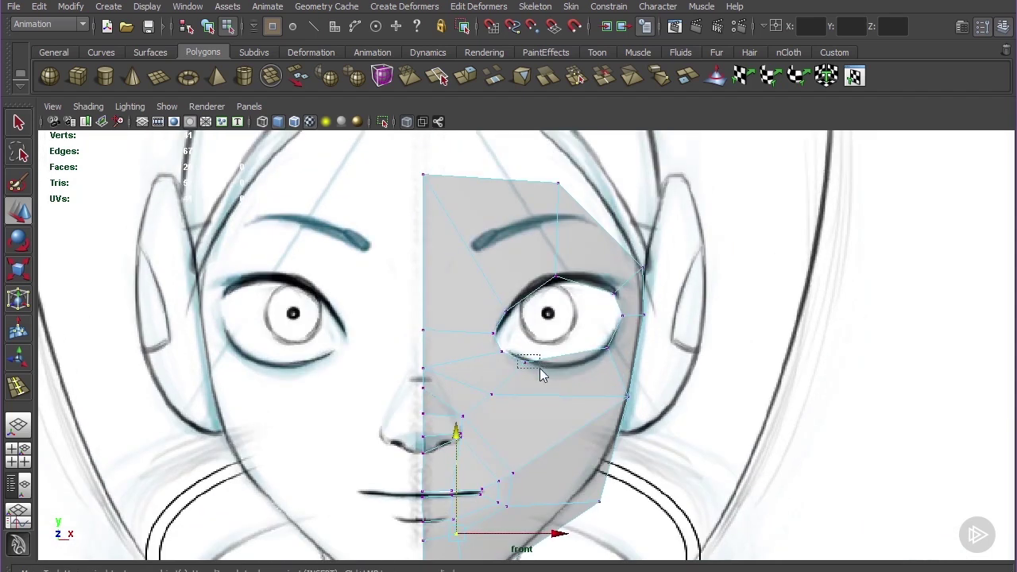
pyautogui.moveTo(539, 368); pyautogui.dragTo(541, 368)
pyautogui.scroll(-5, 592, 372)
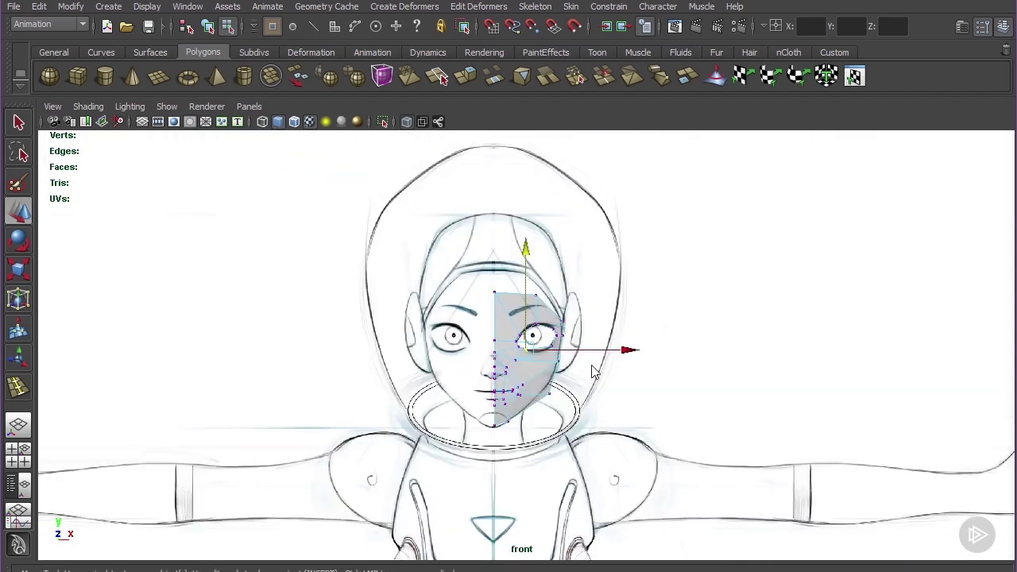
pyautogui.press('space')
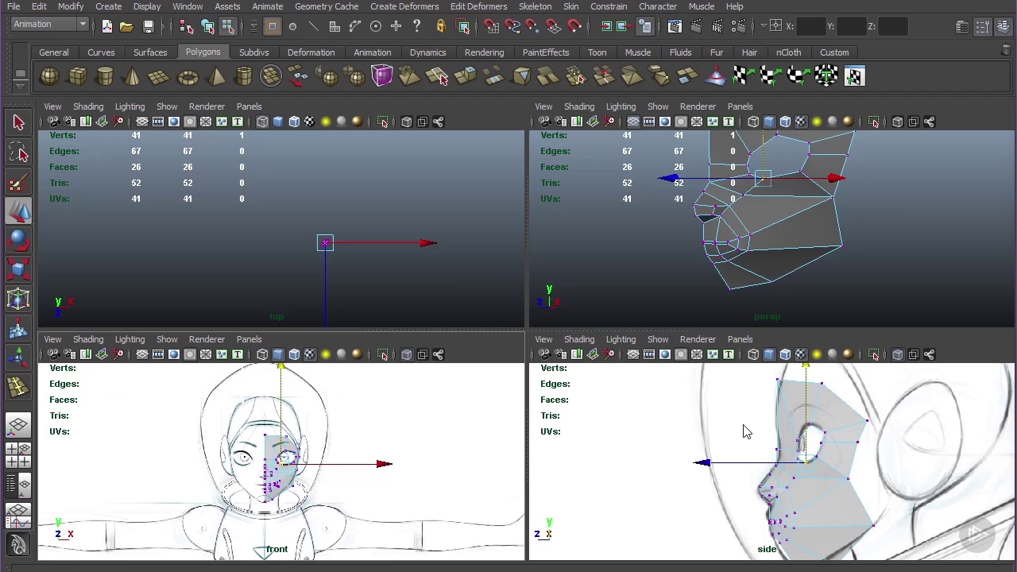
pyautogui.press('space')
pyautogui.scroll(4, 692, 397)
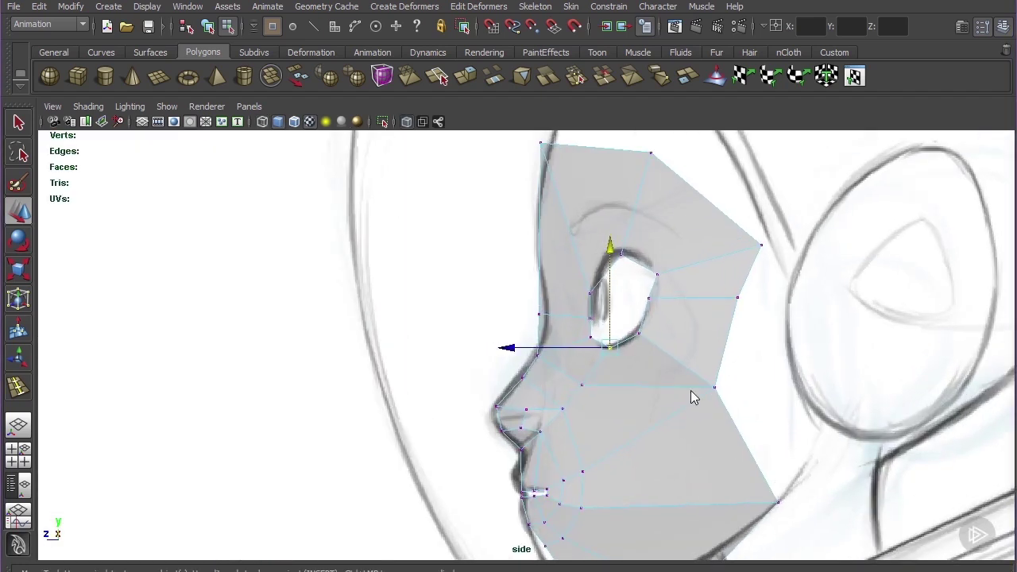
pyautogui.keyDown('alt'); pyautogui.moveTo(692, 403); pyautogui.dragTo(718, 316, button='middle'); pyautogui.keyUp('alt')
pyautogui.scroll(2, 638, 349)
pyautogui.moveTo(593, 315); pyautogui.dragTo(580, 362)
pyautogui.moveTo(578, 359)
pyautogui.mouseDown()
pyautogui.moveTo(536, 365)
pyautogui.moveTo(521, 351)
pyautogui.moveTo(574, 351)
pyautogui.mouseUp()
pyautogui.click(554, 382)
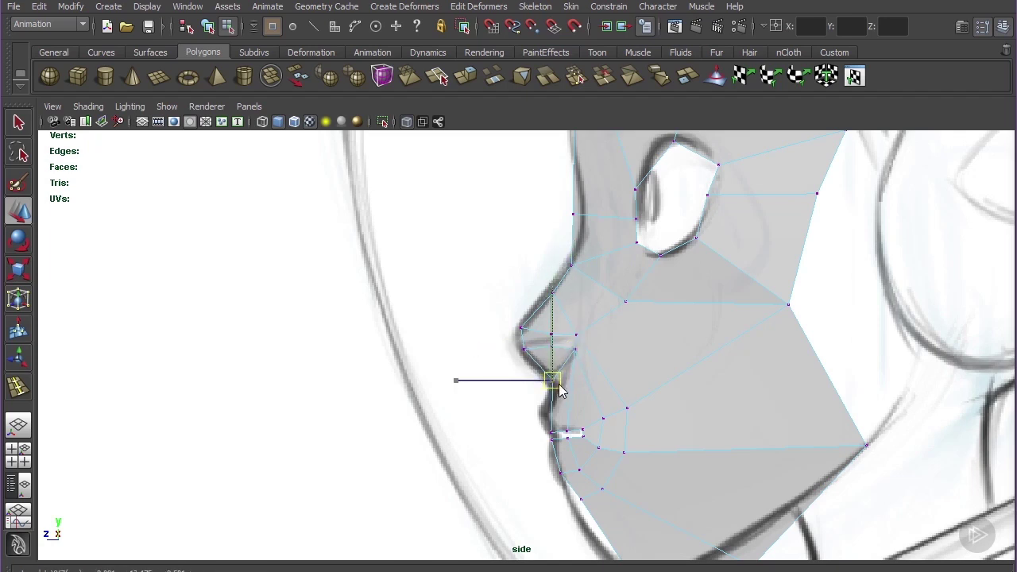
# - Insert an edge loop around the mouth, running from the nose bridge across the cheek to the chin
pyautogui.scroll(-3, 646, 402)
pyautogui.scroll(4, 641, 379)
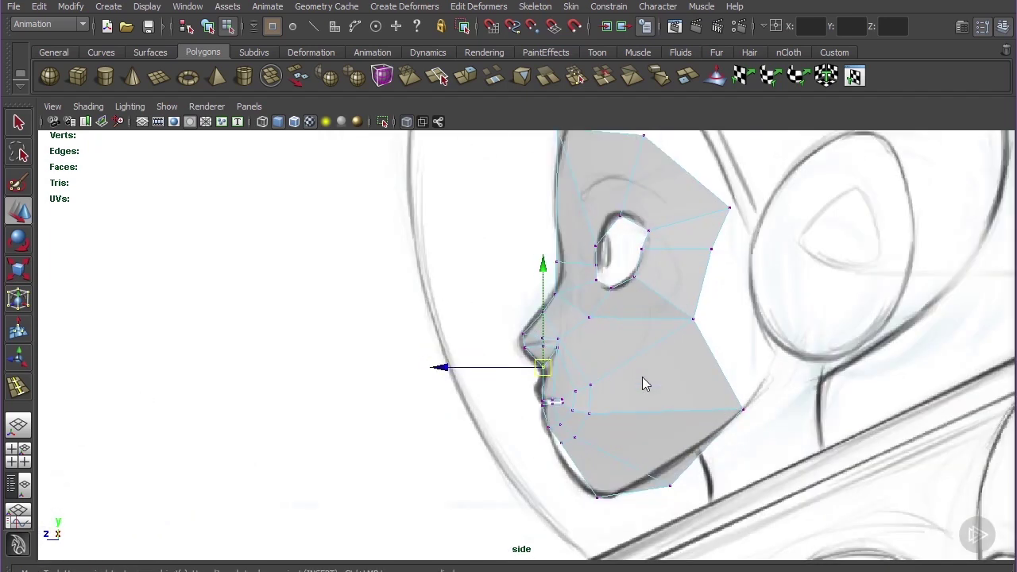
pyautogui.press('y')
pyautogui.moveTo(620, 367); pyautogui.dragTo(622, 370)
pyautogui.press('w')
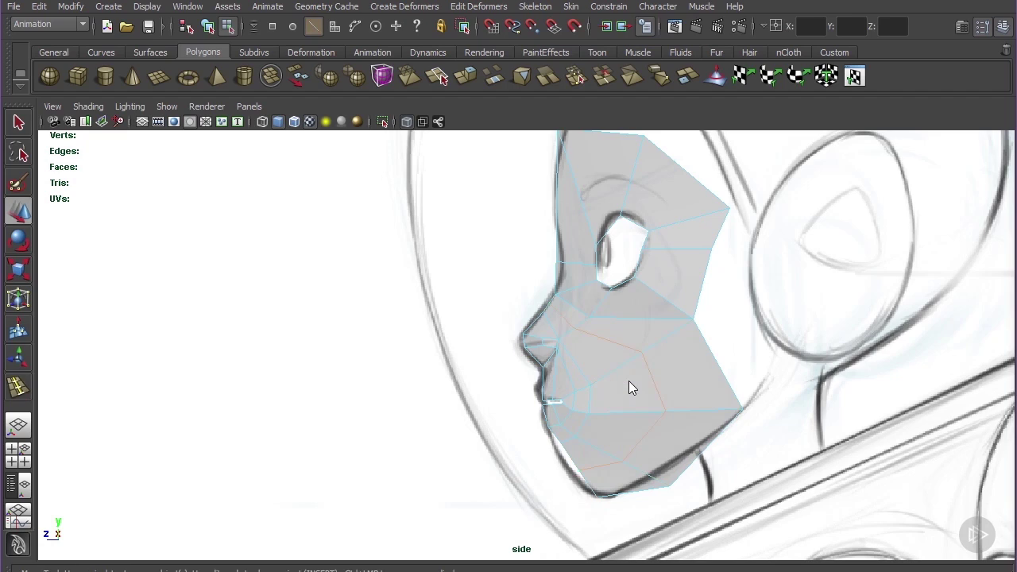
# - Fit the new loop's chin and nose-bridge vertices to the drawn profile and pull its cheek vertices closer to the mouth
pyautogui.moveTo(578, 469); pyautogui.dragTo(555, 445)
pyautogui.moveTo(624, 460); pyautogui.dragTo(612, 462)
pyautogui.moveTo(665, 410); pyautogui.dragTo(634, 412)
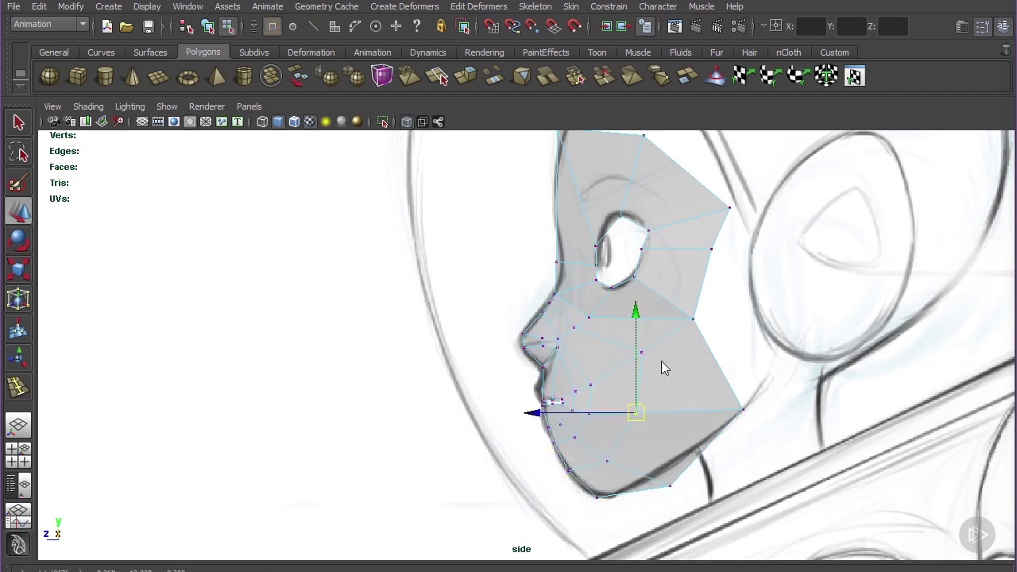
pyautogui.click(636, 351)
pyautogui.moveTo(636, 351); pyautogui.dragTo(618, 363)
pyautogui.moveTo(676, 332)
pyautogui.keyDown('alt'); pyautogui.mouseDown(button='middle')
pyautogui.moveTo(666, 370)
pyautogui.moveTo(657, 361)
pyautogui.mouseUp(button='middle'); pyautogui.keyUp('alt')
pyautogui.click(523, 320)
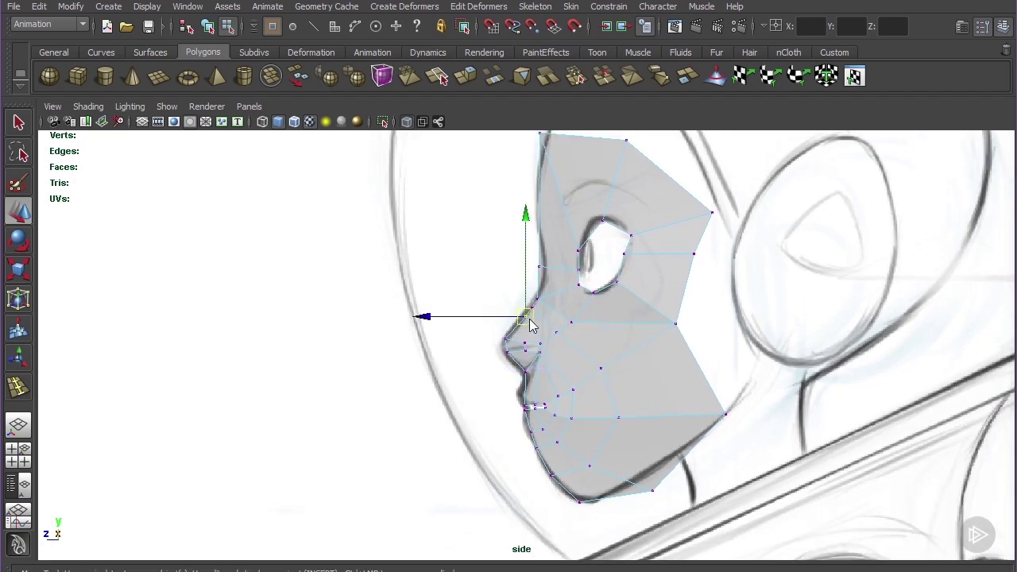
# - Insert an edge loop around the eye opening, midway between the lids and the surrounding face edges
pyautogui.keyDown('alt'); pyautogui.moveTo(644, 254); pyautogui.dragTo(524, 291, button='middle'); pyautogui.keyUp('alt')
pyautogui.keyDown('alt'); pyautogui.moveTo(623, 269); pyautogui.dragTo(614, 246, button='middle'); pyautogui.keyUp('alt')
pyautogui.press('g')
pyautogui.click(578, 323)
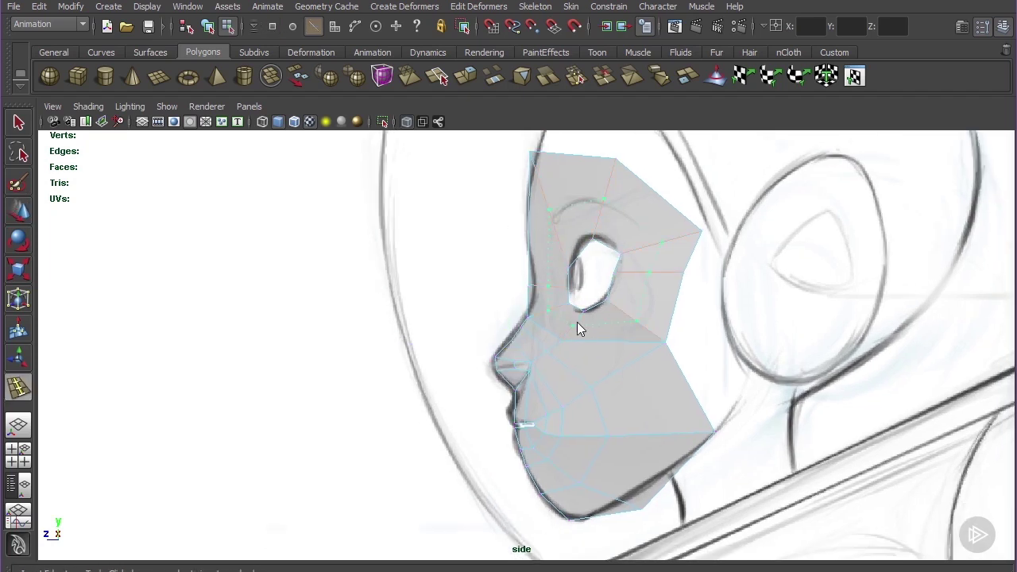
pyautogui.press('w')
# - Reshape the new eye loop in the side view by moving its brow, outer and lower-outer vertices into a rounder ring
pyautogui.keyDown('alt'); pyautogui.moveTo(633, 240); pyautogui.dragTo(626, 252, button='middle'); pyautogui.keyUp('alt')
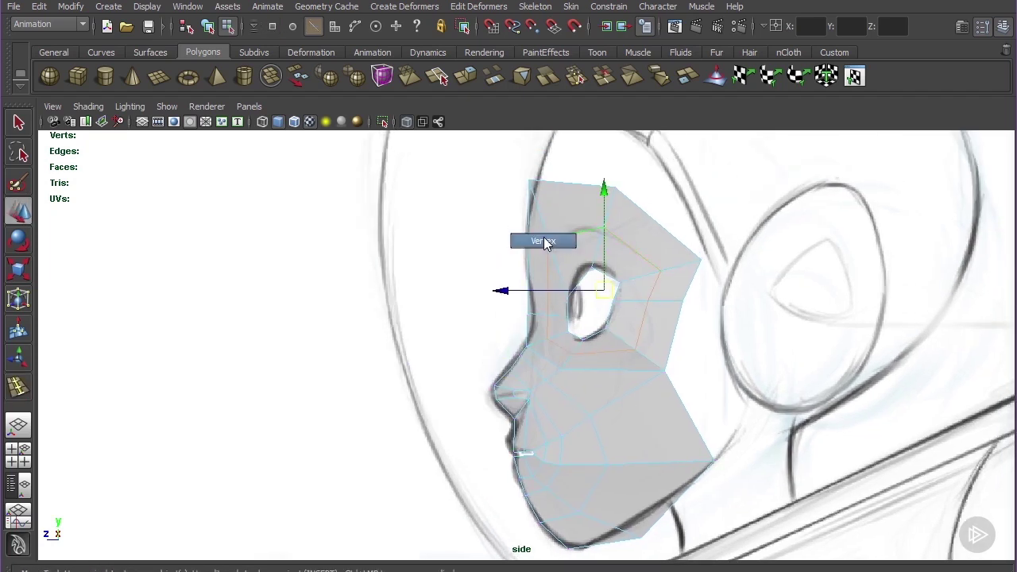
pyautogui.moveTo(544, 242); pyautogui.dragTo(544, 243, button='right')
pyautogui.click(554, 246)
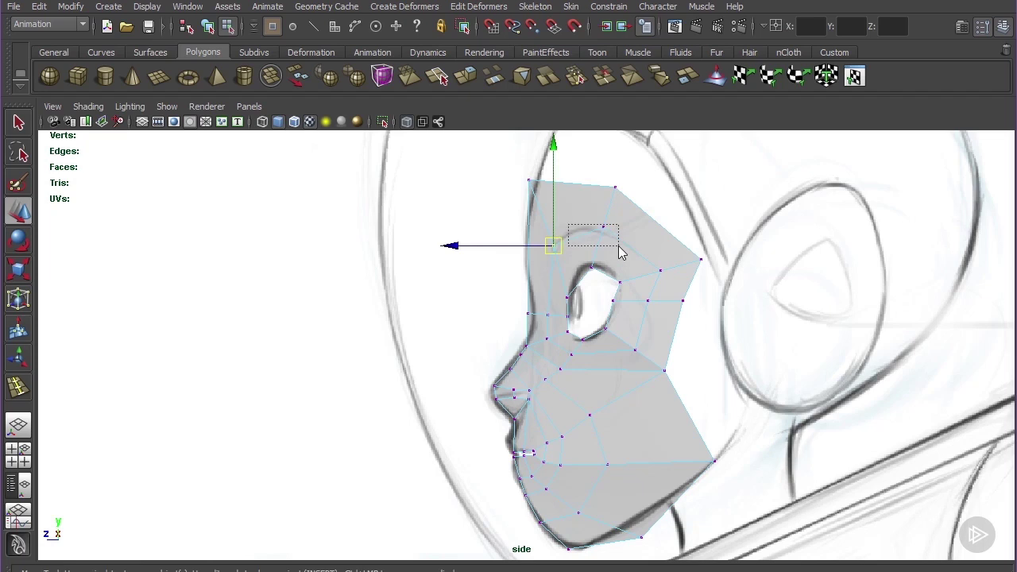
pyautogui.moveTo(621, 252); pyautogui.dragTo(623, 253)
pyautogui.moveTo(670, 291); pyautogui.dragTo(671, 292)
pyautogui.moveTo(663, 273); pyautogui.dragTo(655, 301)
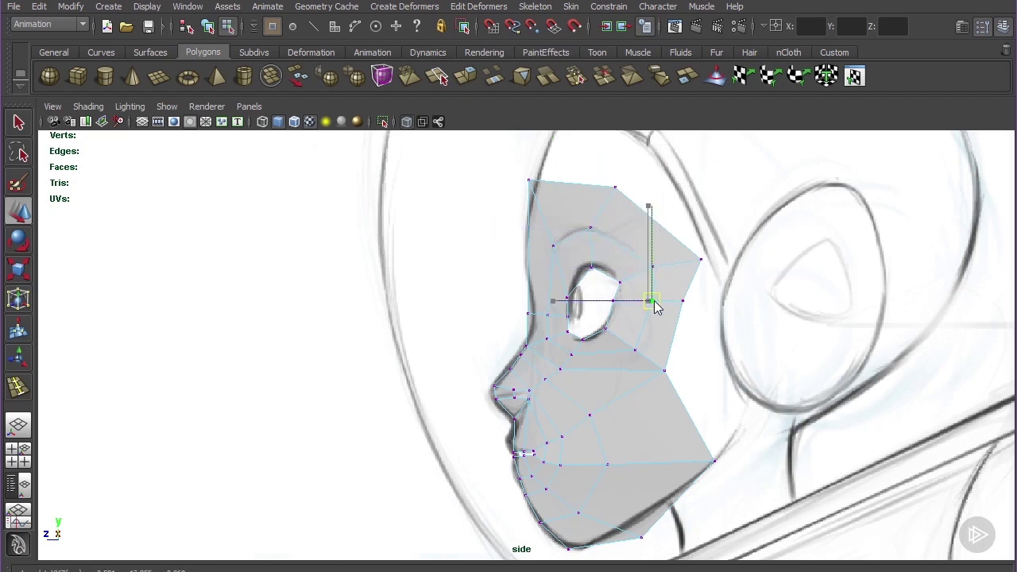
pyautogui.click(635, 352)
pyautogui.moveTo(635, 352); pyautogui.dragTo(634, 352)
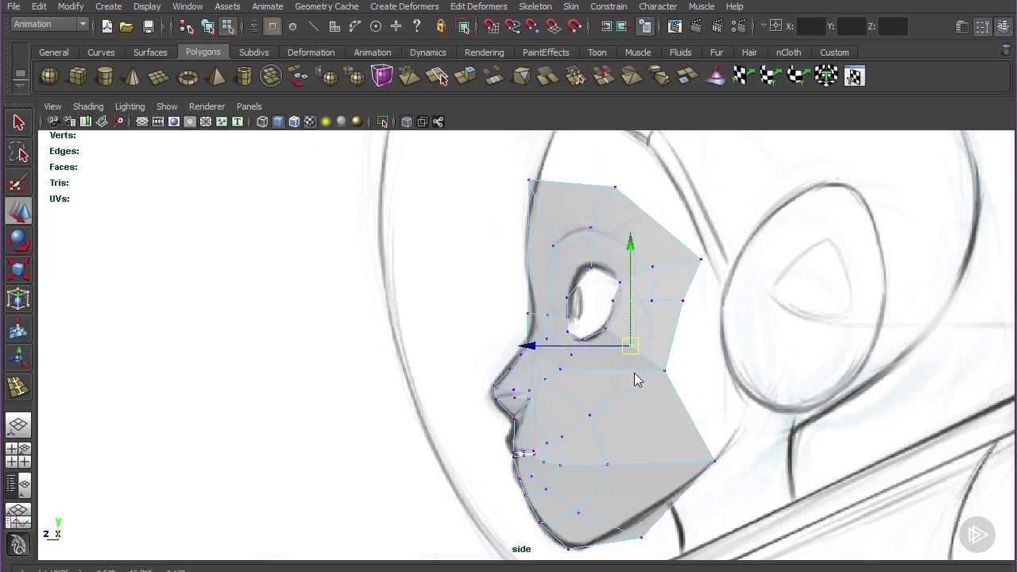
# - Raise the lower jaw vertex behind the chin onto the drawn jaw line in the side view
pyautogui.scroll(-3, 637, 381)
pyautogui.scroll(1, 628, 330)
pyautogui.keyDown('alt'); pyautogui.moveTo(640, 381); pyautogui.dragTo(564, 342, button='middle'); pyautogui.keyUp('alt')
pyautogui.moveTo(563, 362); pyautogui.dragTo(580, 401)
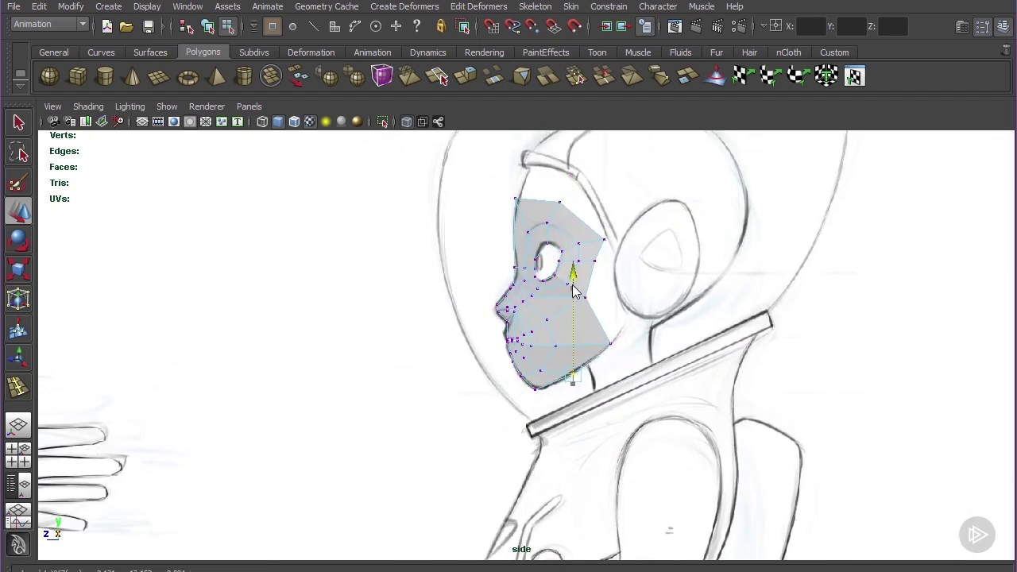
# - Move the outer temple vertex up and forward toward the drawn edge of the hood in the side view
pyautogui.keyDown('alt'); pyautogui.moveTo(581, 257); pyautogui.dragTo(577, 320, button='middle'); pyautogui.keyUp('alt')
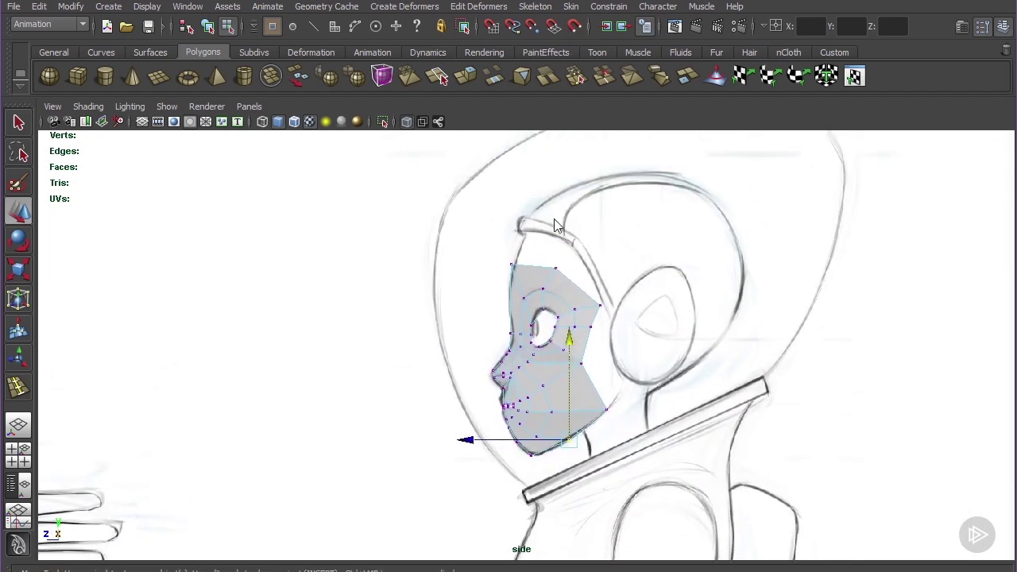
pyautogui.scroll(3, 631, 411)
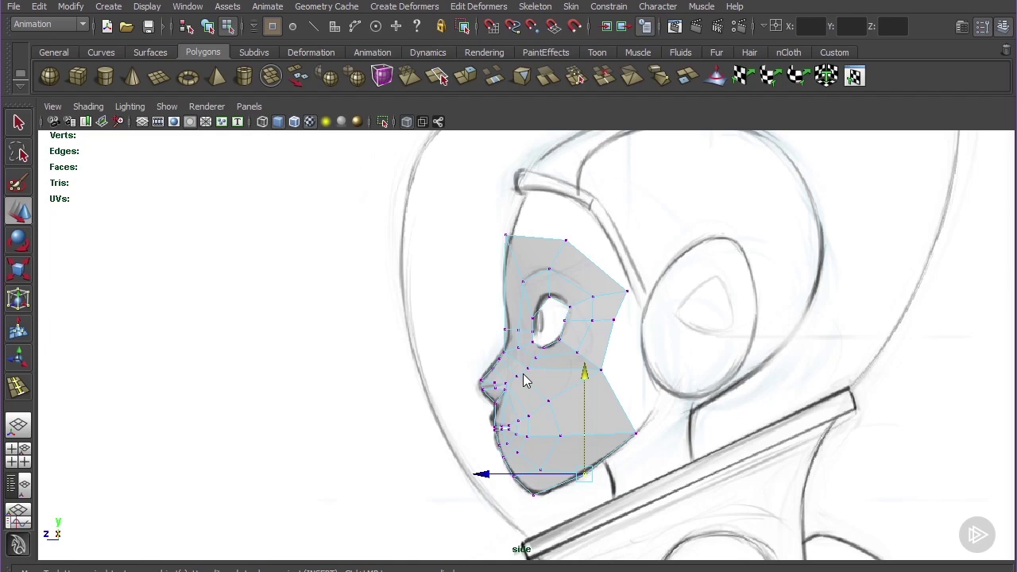
pyautogui.click(626, 291)
pyautogui.moveTo(626, 291); pyautogui.dragTo(615, 272)
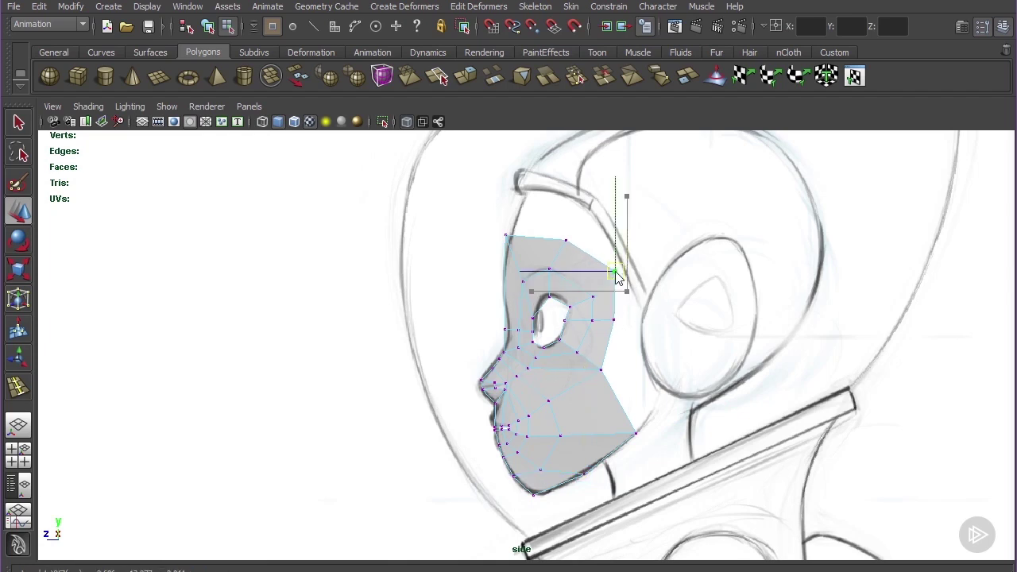